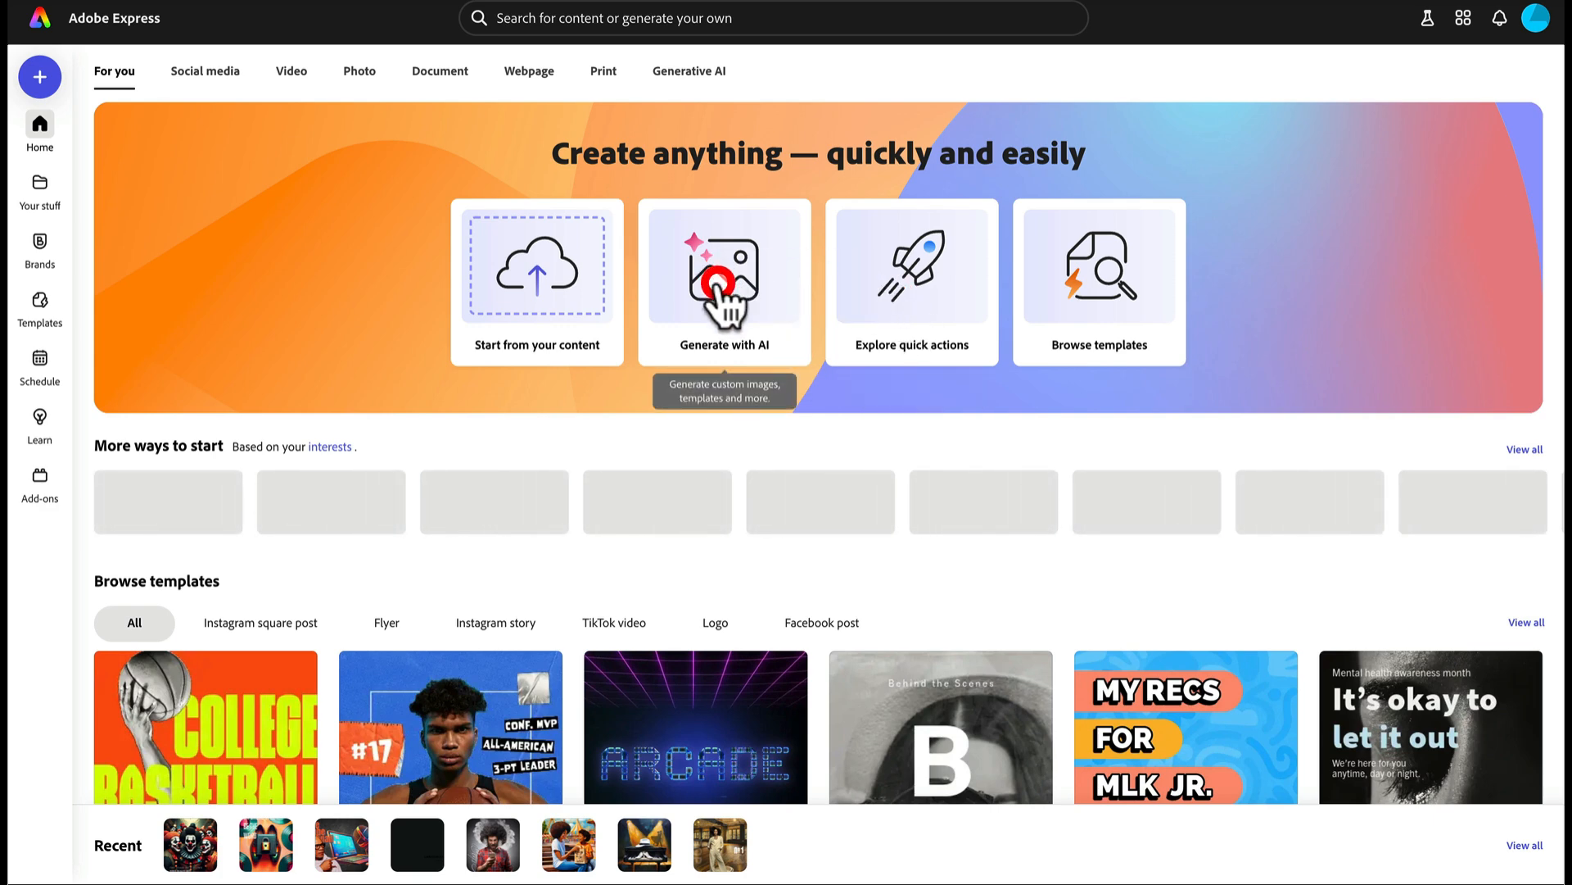
# Step: Generate an AI image from the prompt "A man's dress hat on a hardwood floor in a dance studio"
pyautogui.click(769, 281)
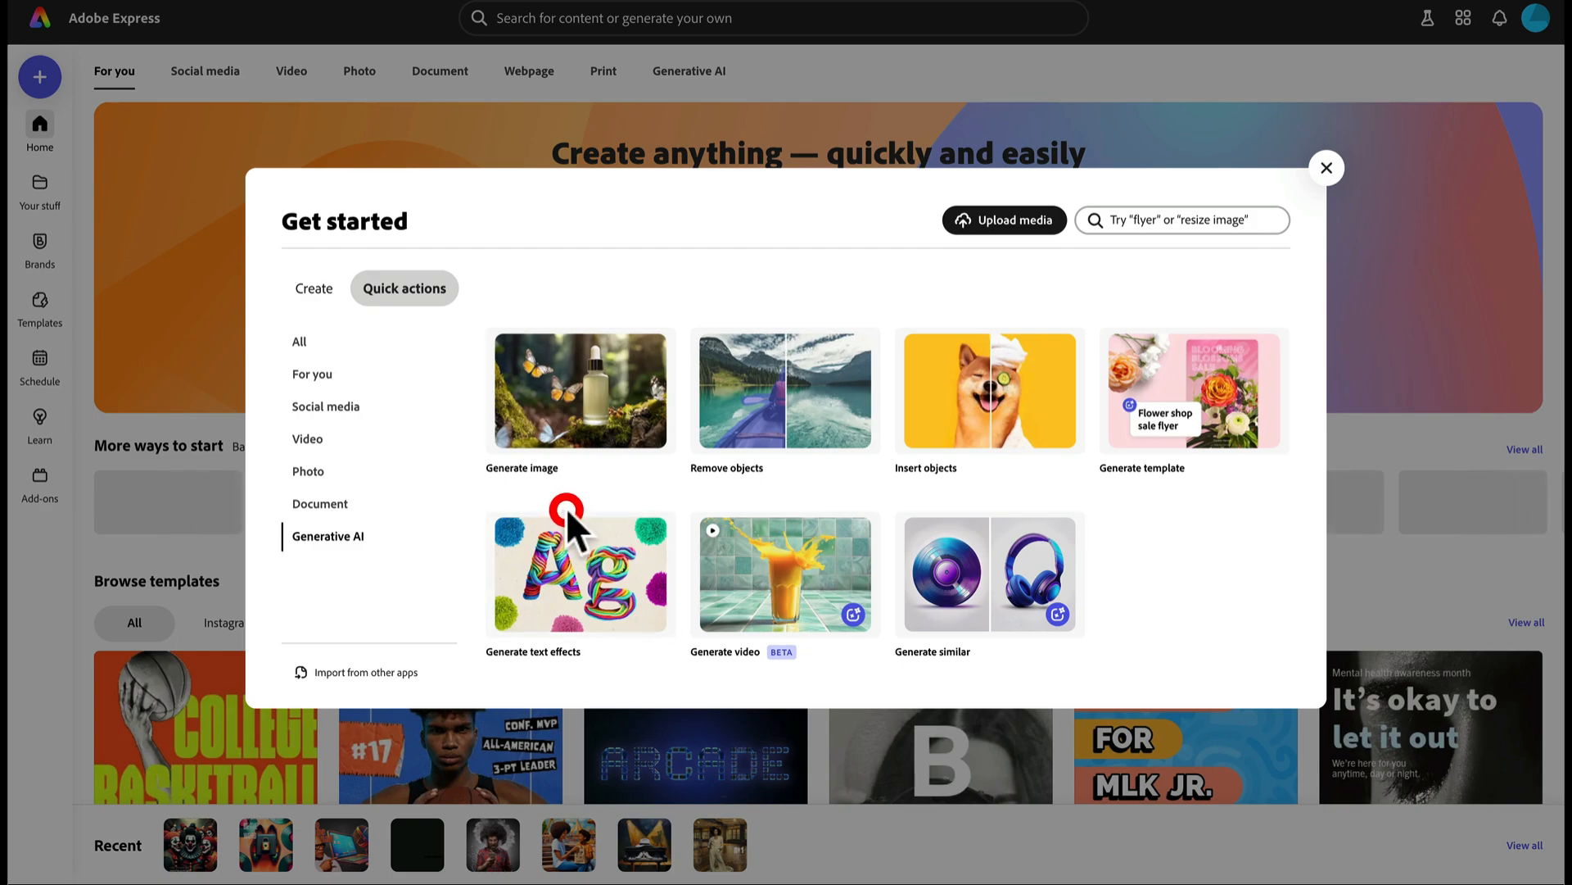
pyautogui.click(571, 414)
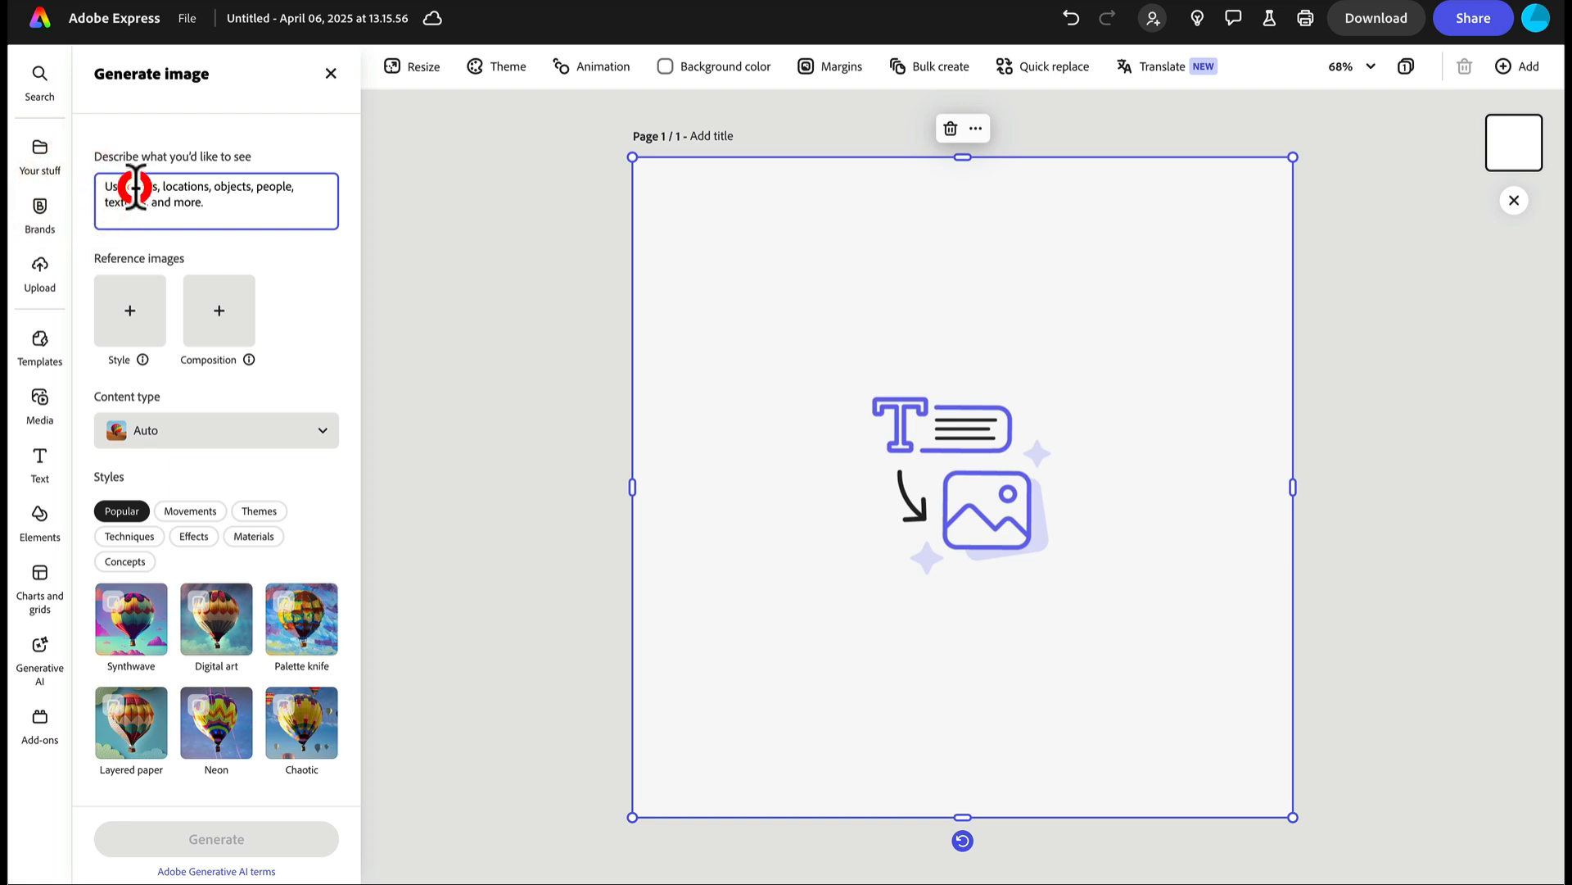
pyautogui.write('A')
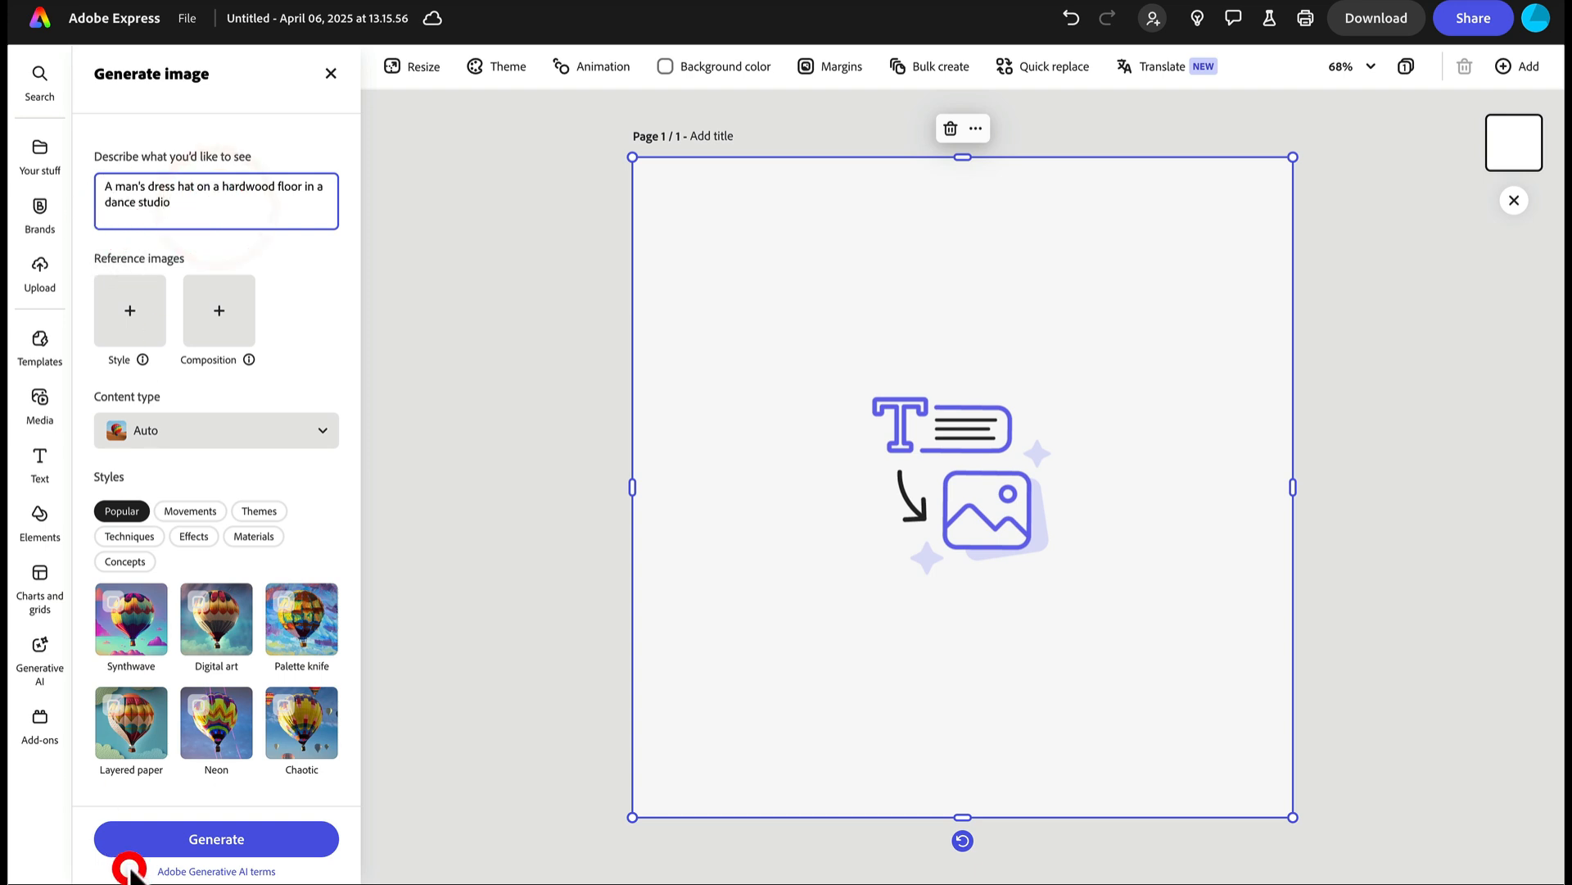
pyautogui.click(238, 837)
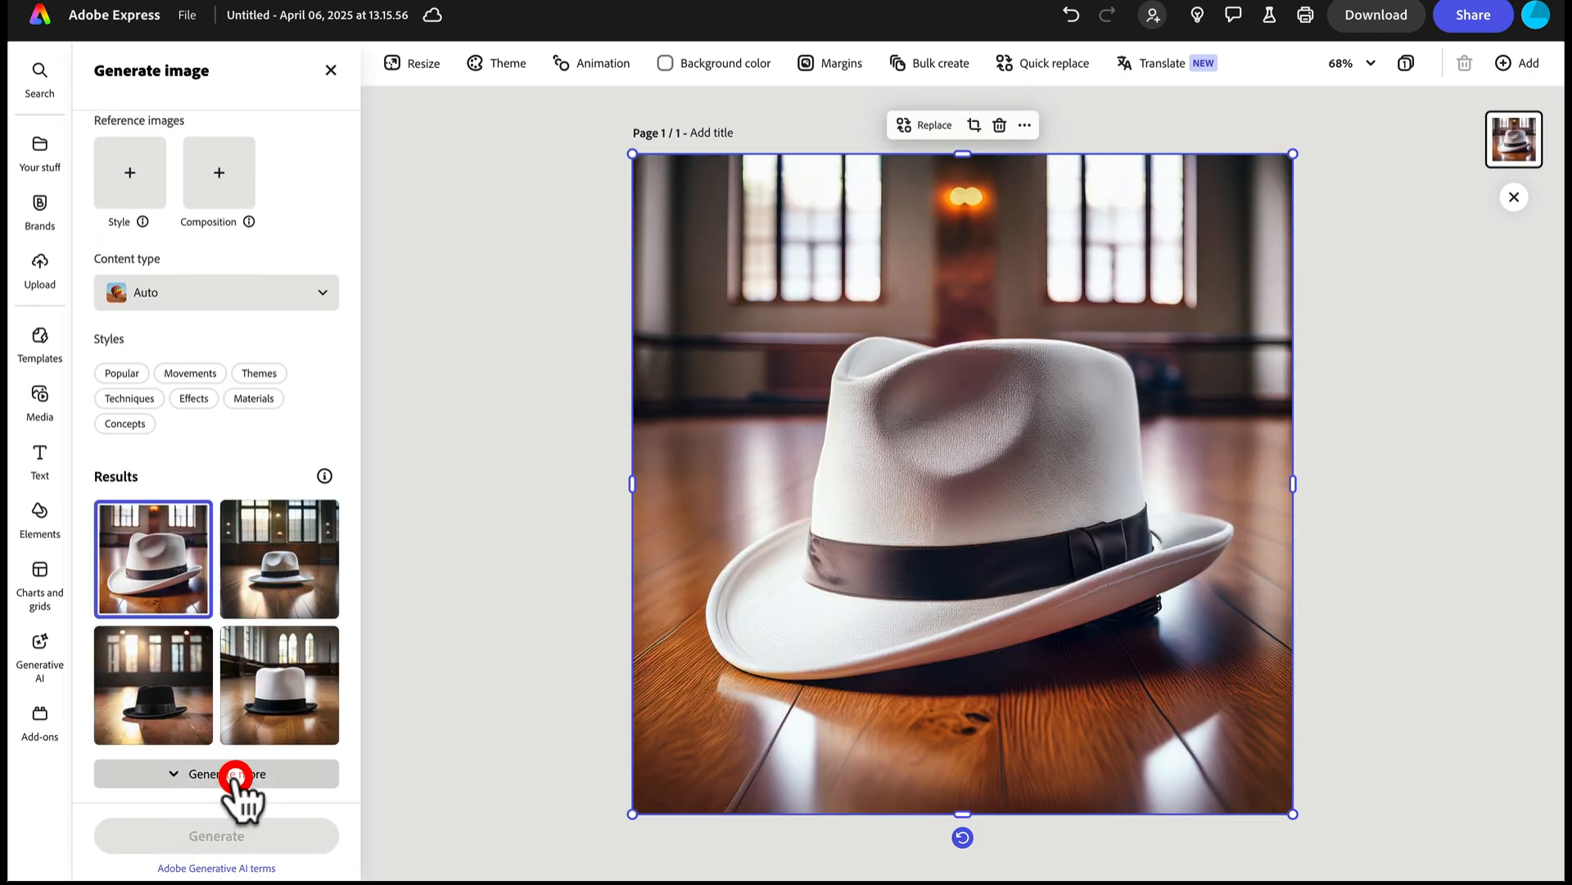
# Step: Try each of the other three hat results on the page and generate more variations
pyautogui.click(281, 578)
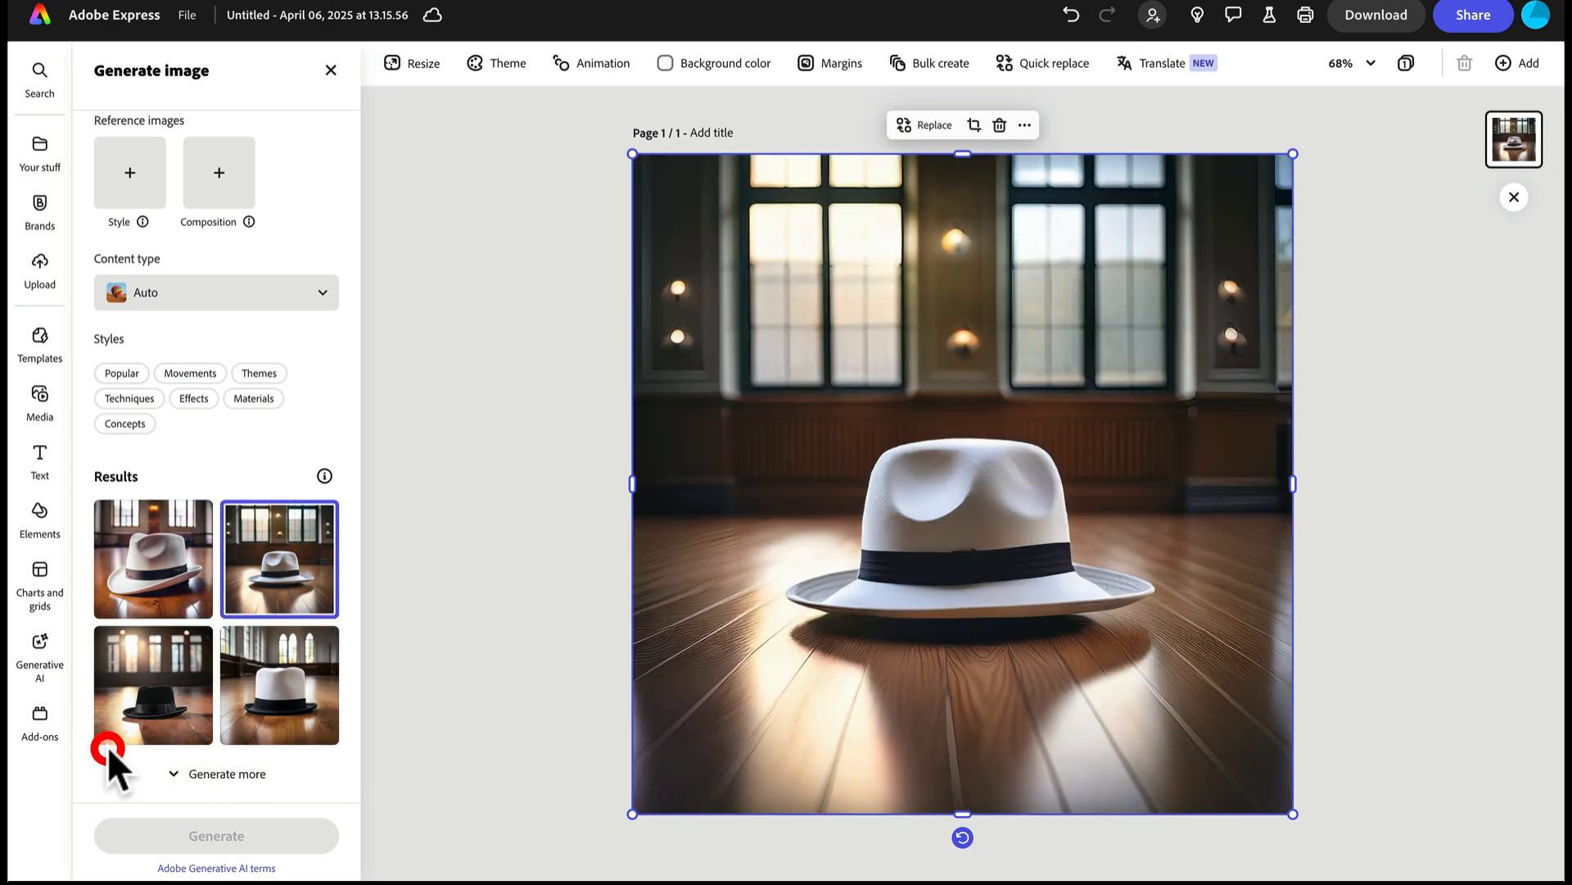
pyautogui.click(157, 667)
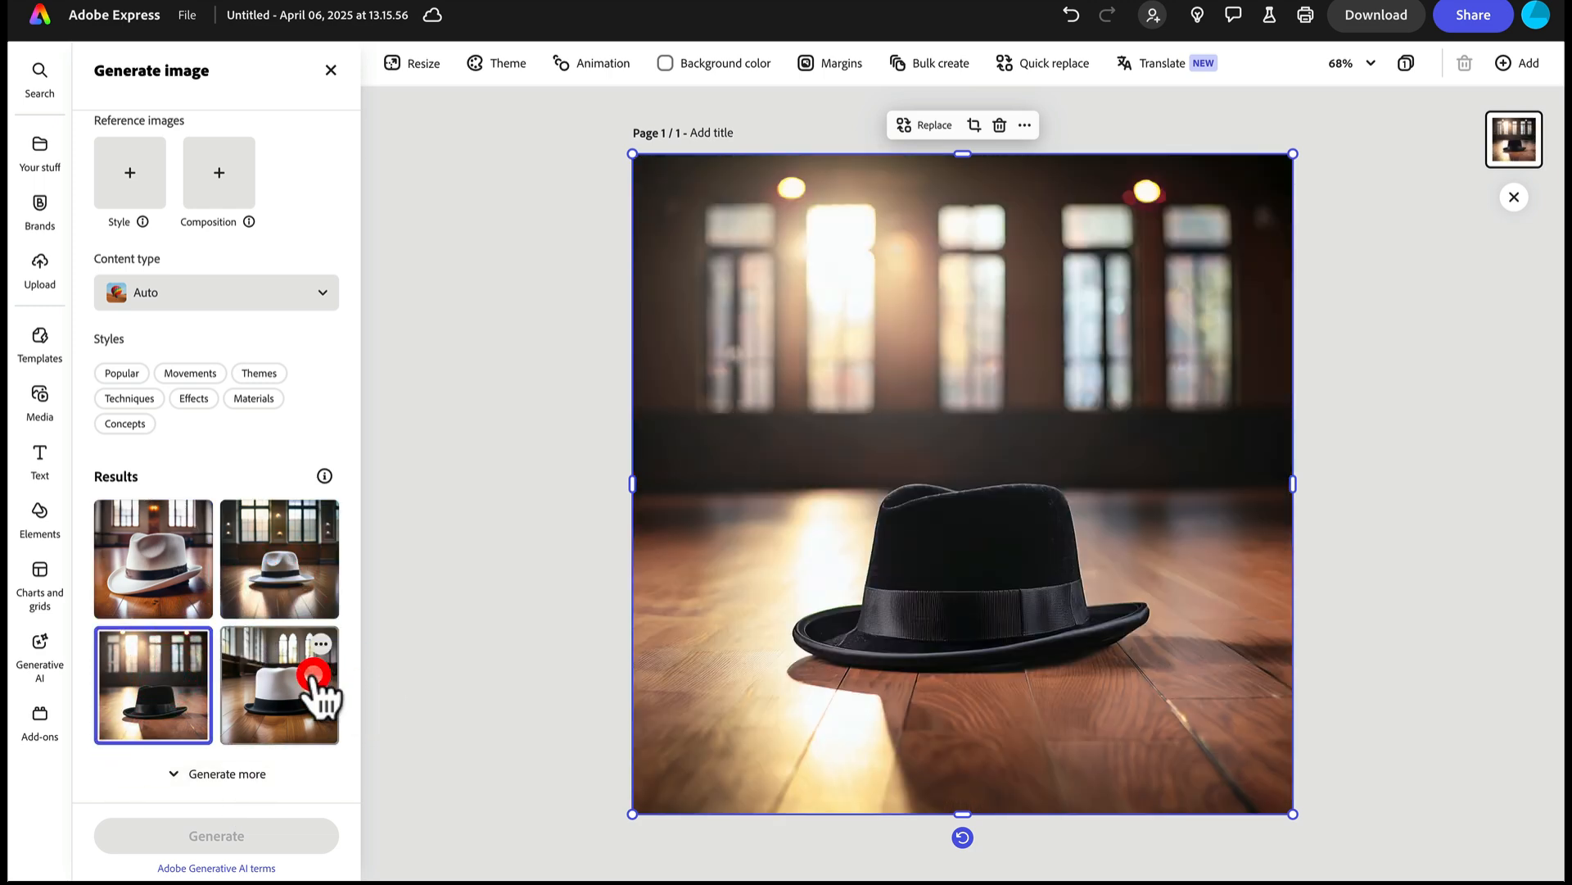
pyautogui.click(316, 680)
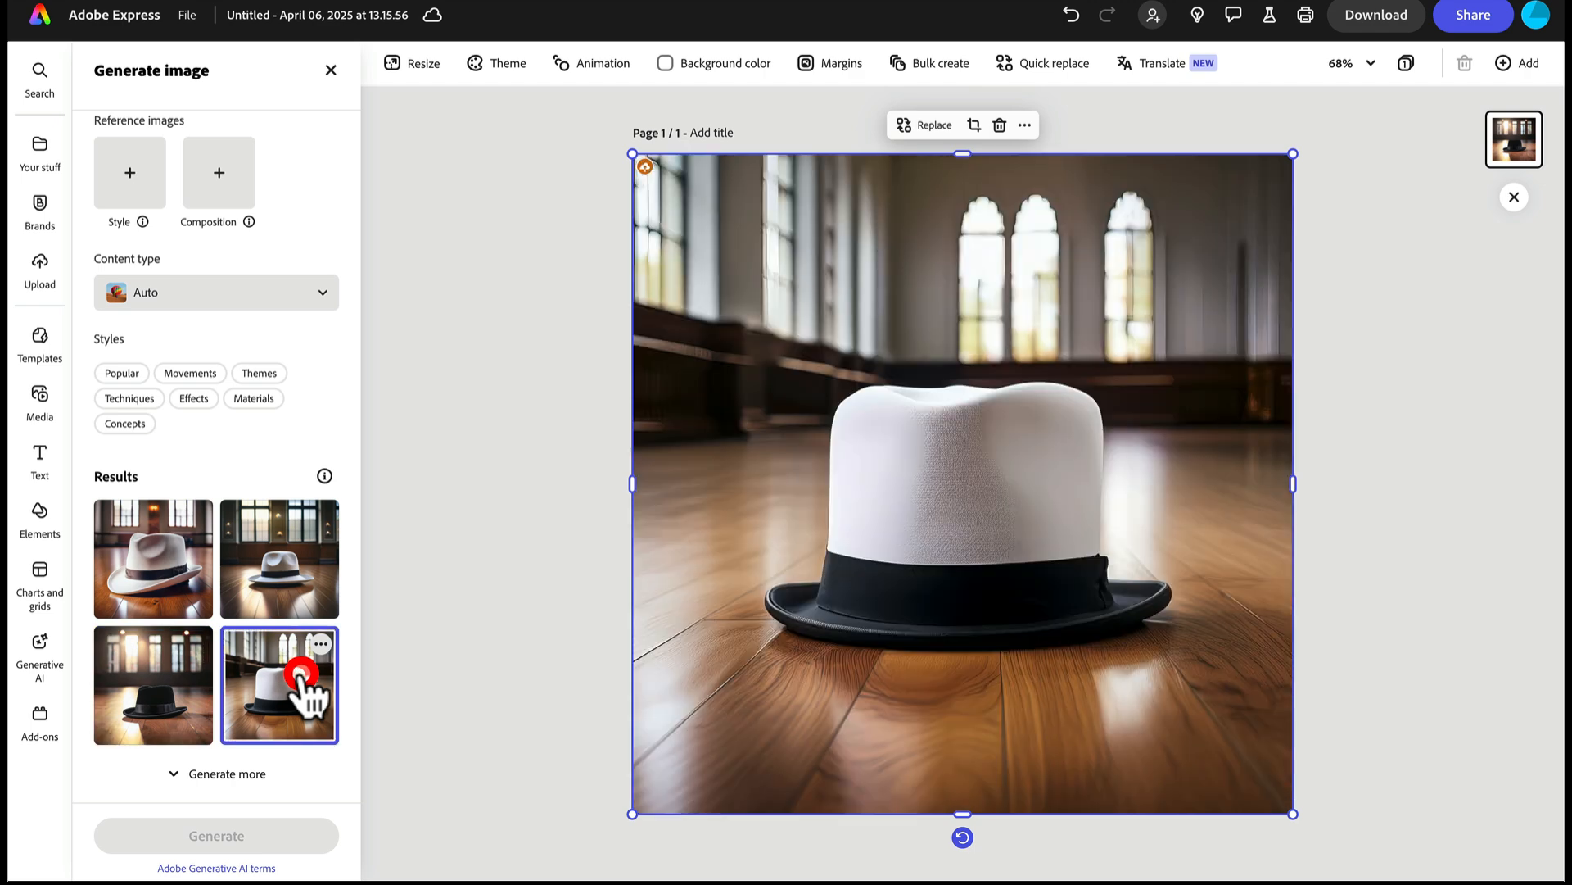
pyautogui.click(210, 772)
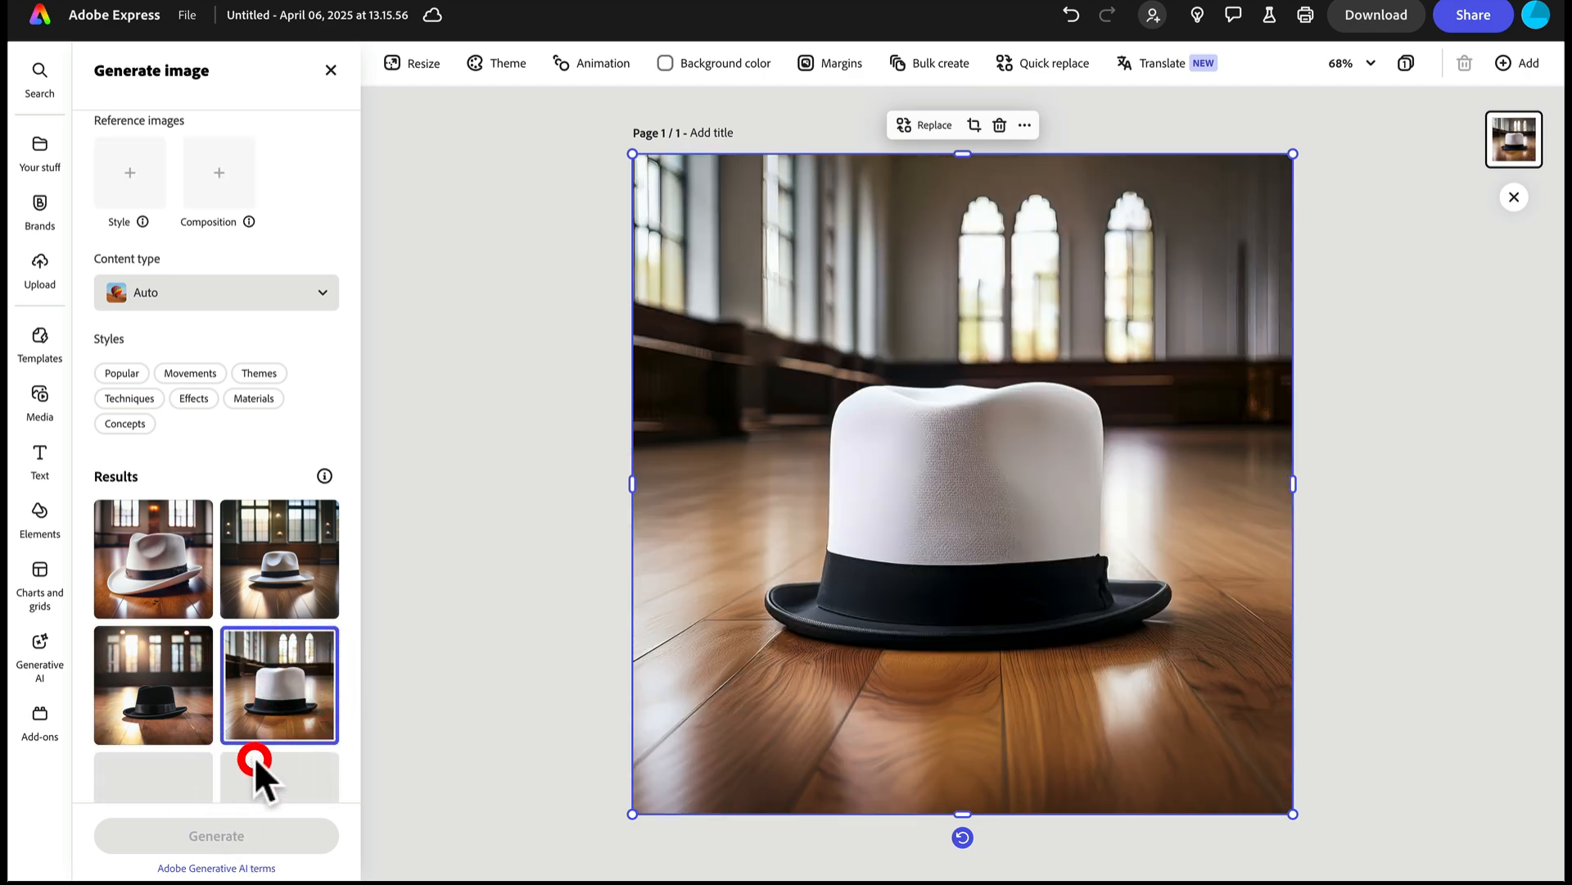
pyautogui.scroll(-3, 261, 767)
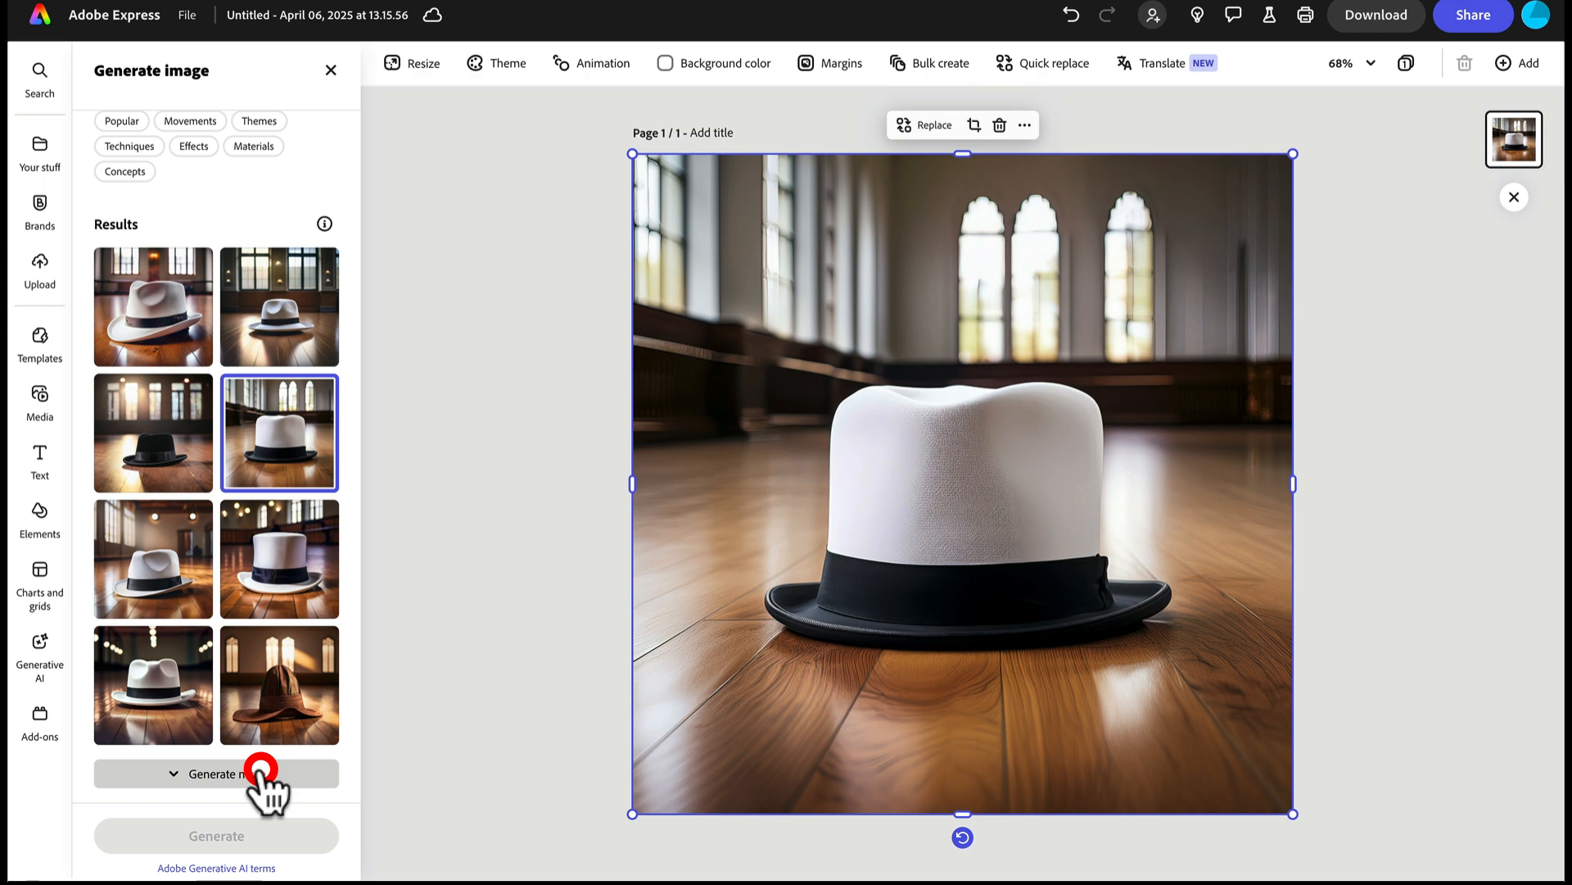
# Step: Try the new hat variations on the page and apply the brown striped hat with the wavy brim
pyautogui.click(142, 544)
pyautogui.click(311, 562)
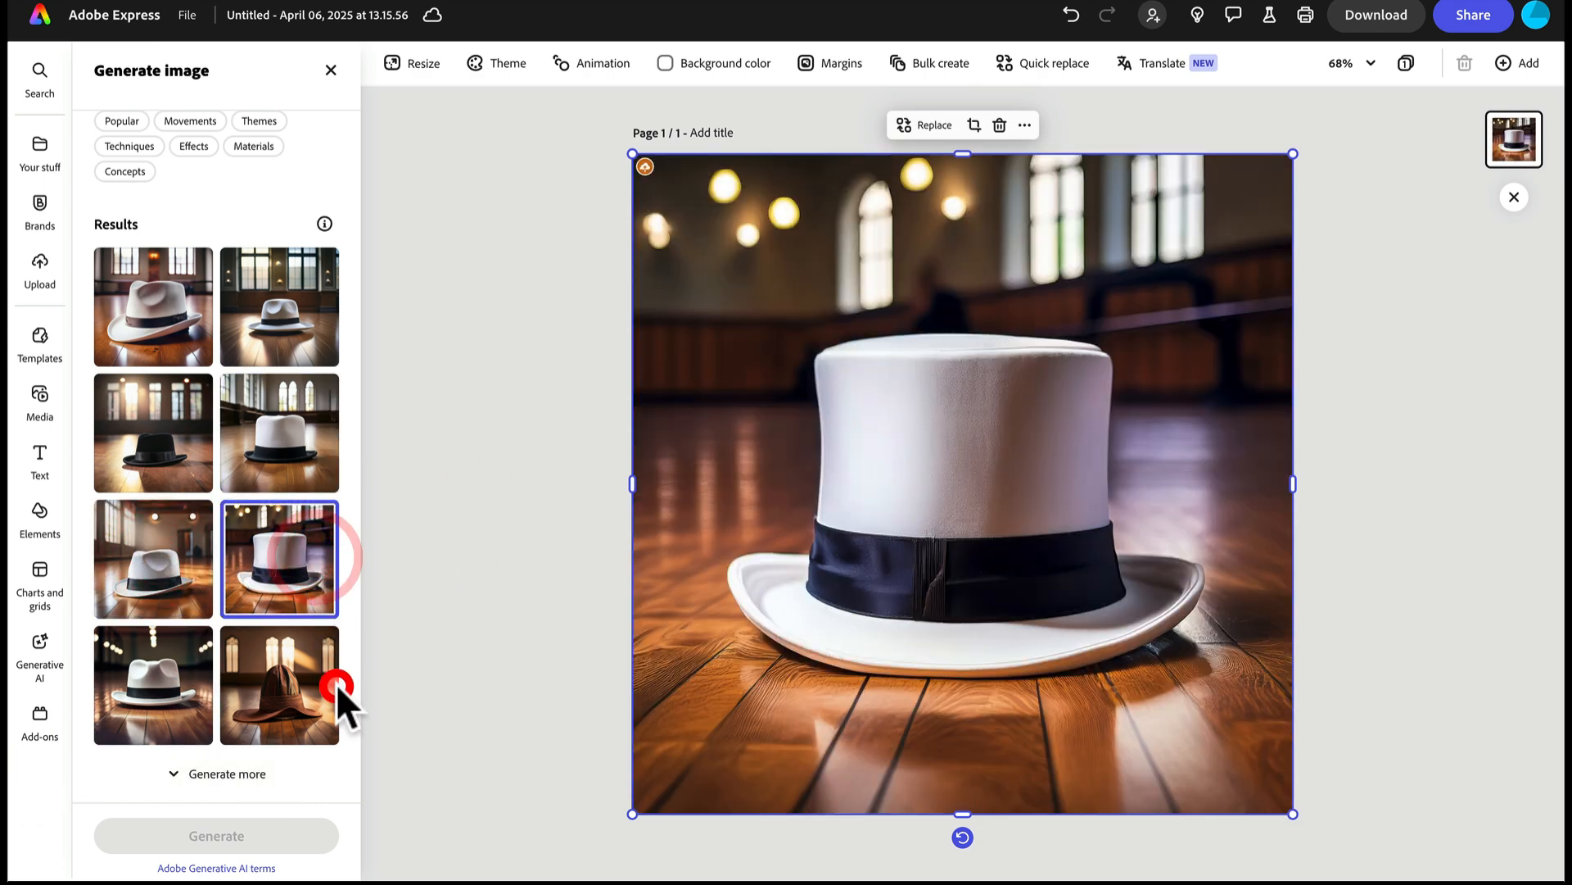
pyautogui.click(309, 684)
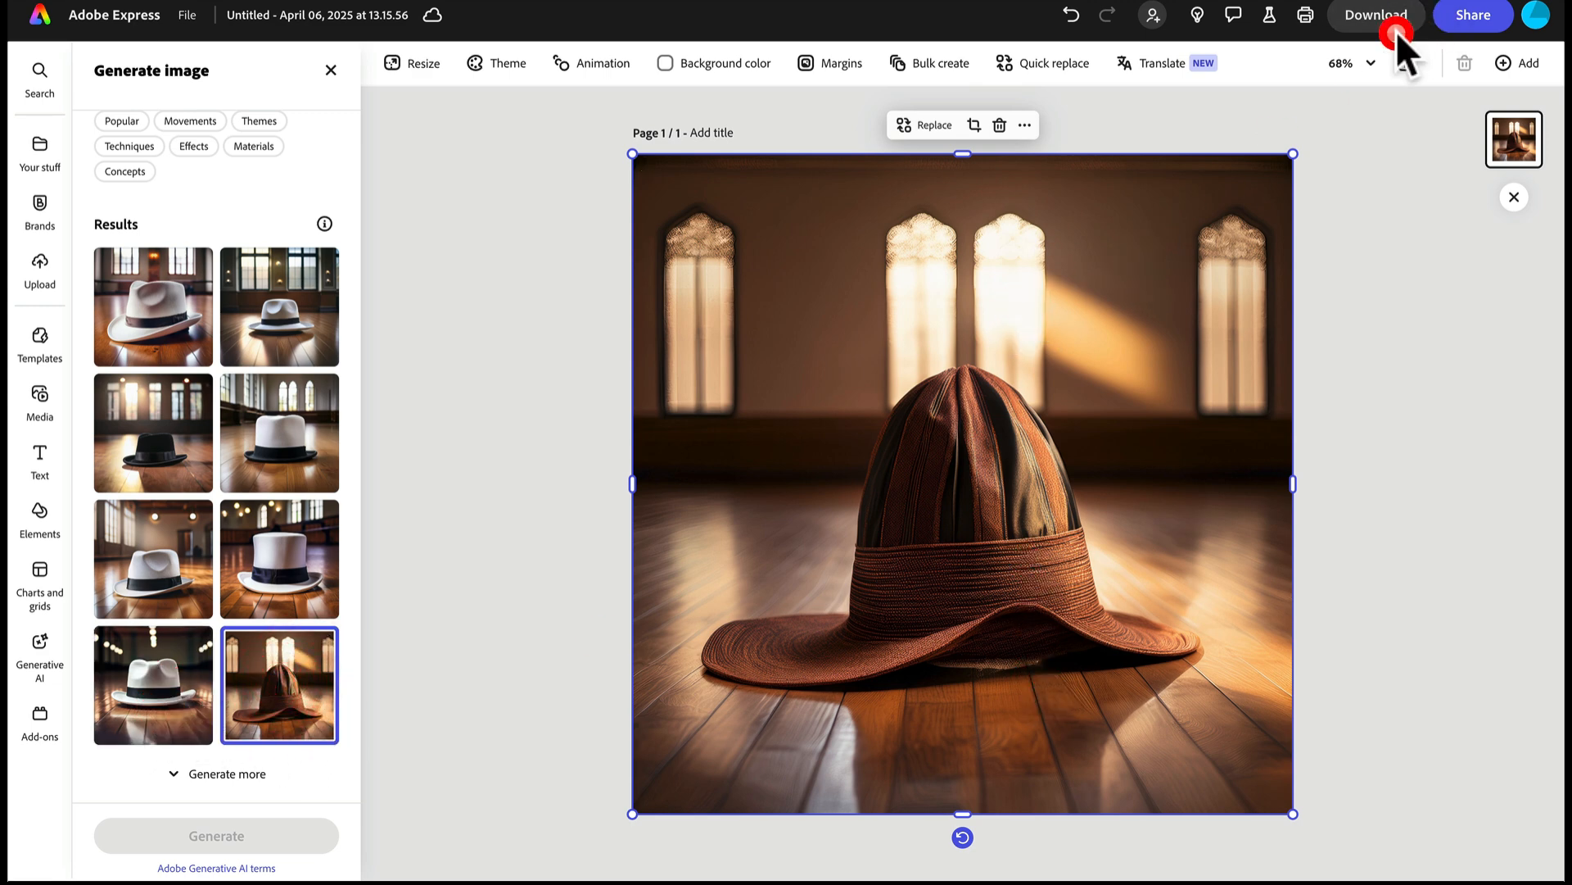
# Step: Resize the design to the 1,080 x 1,920 px Instagram story format with Expand image, keeping the first generated extension
pyautogui.click(432, 63)
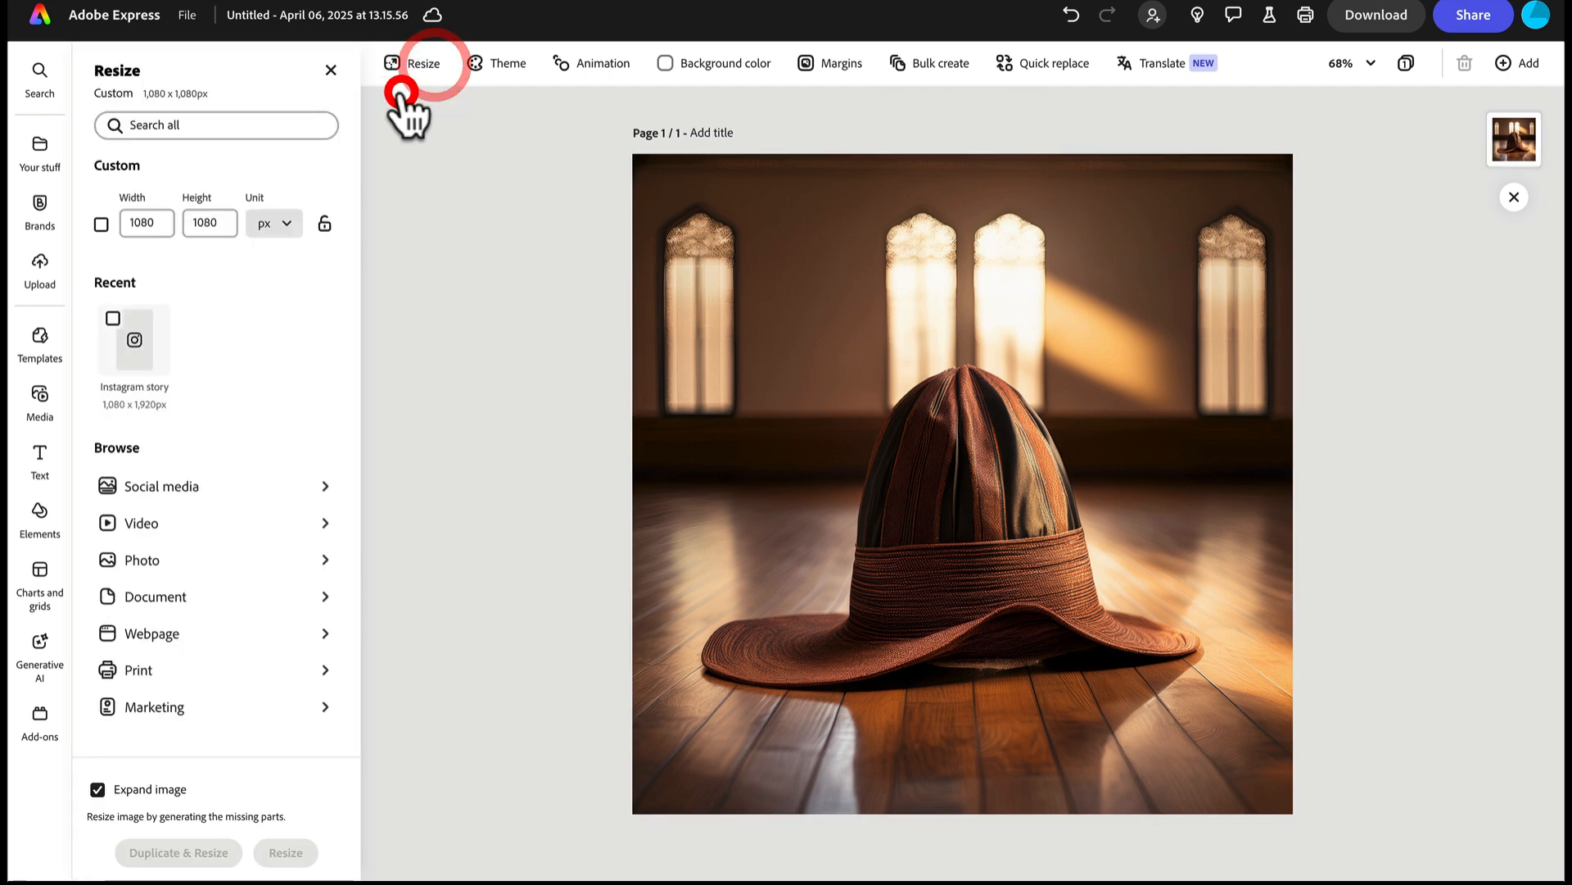
pyautogui.click(154, 487)
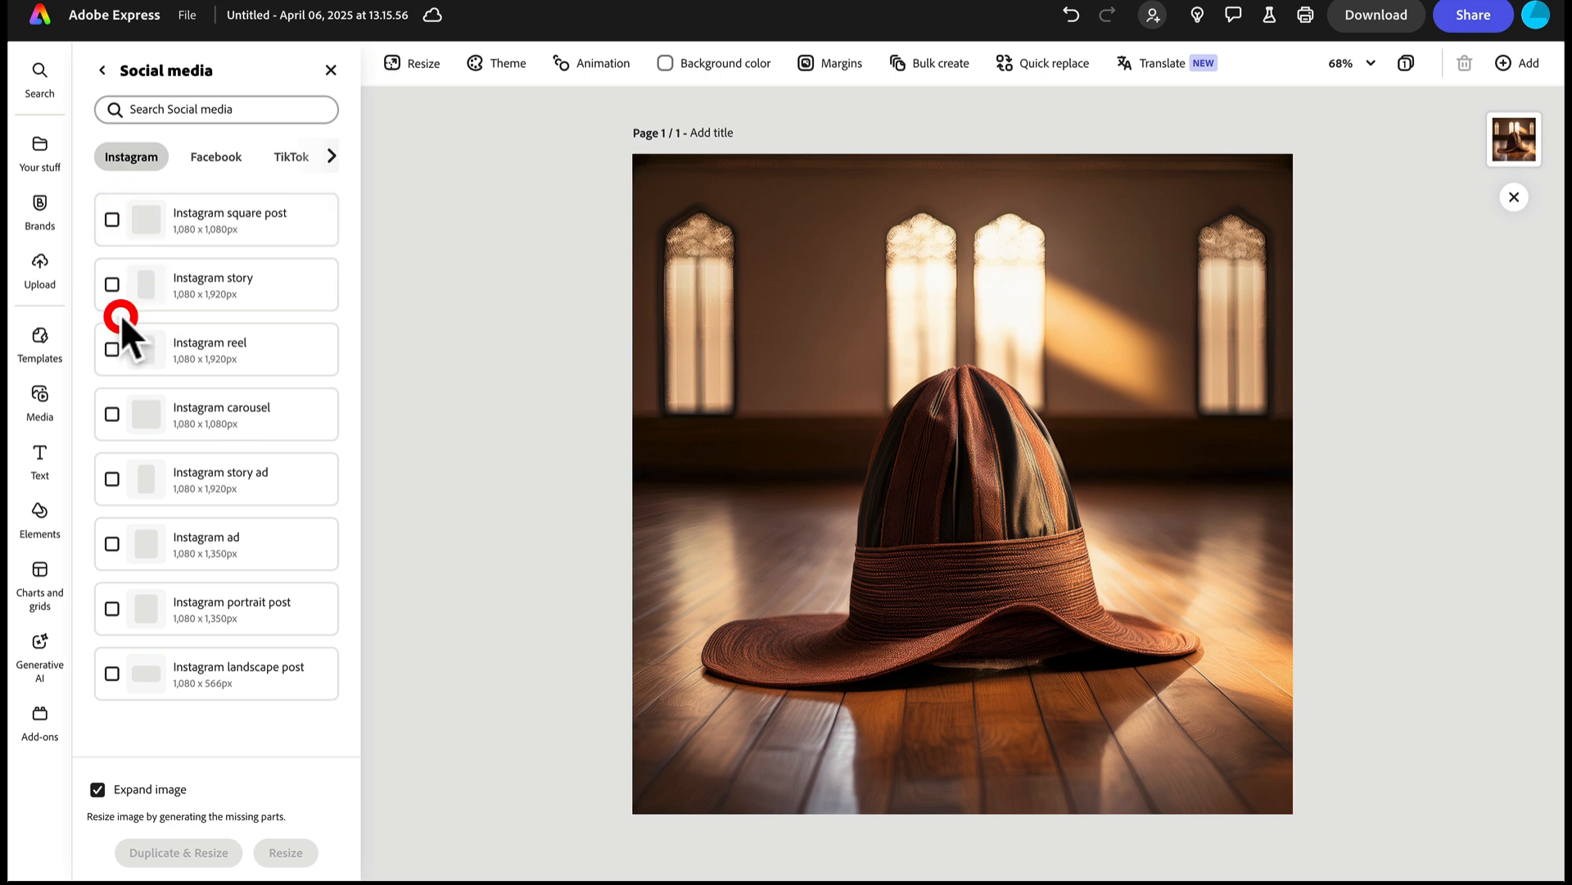
pyautogui.click(113, 284)
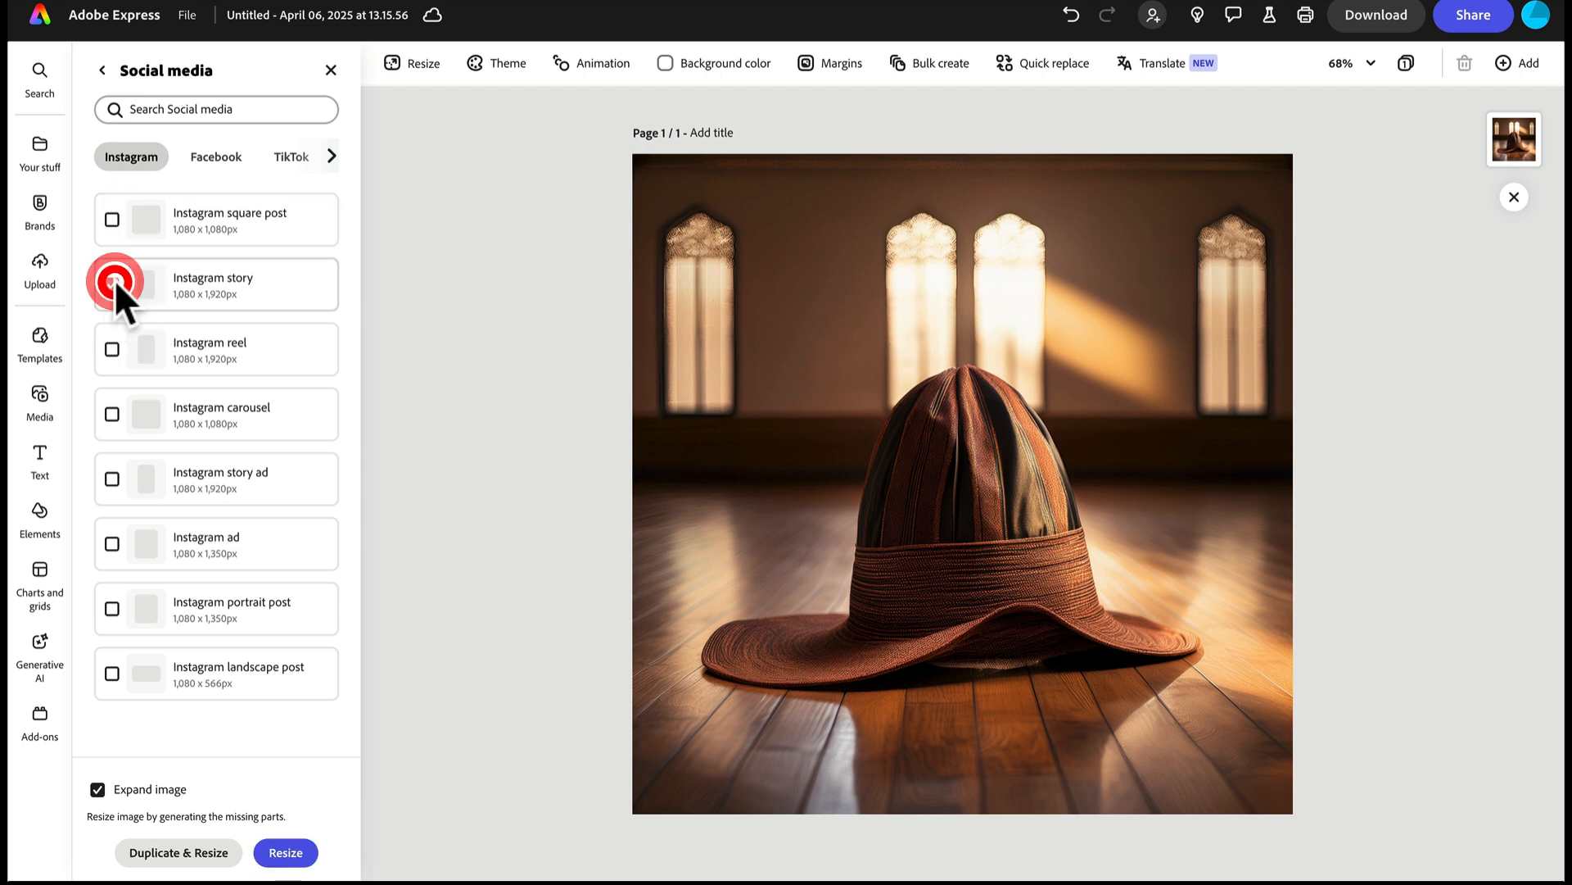
pyautogui.click(283, 852)
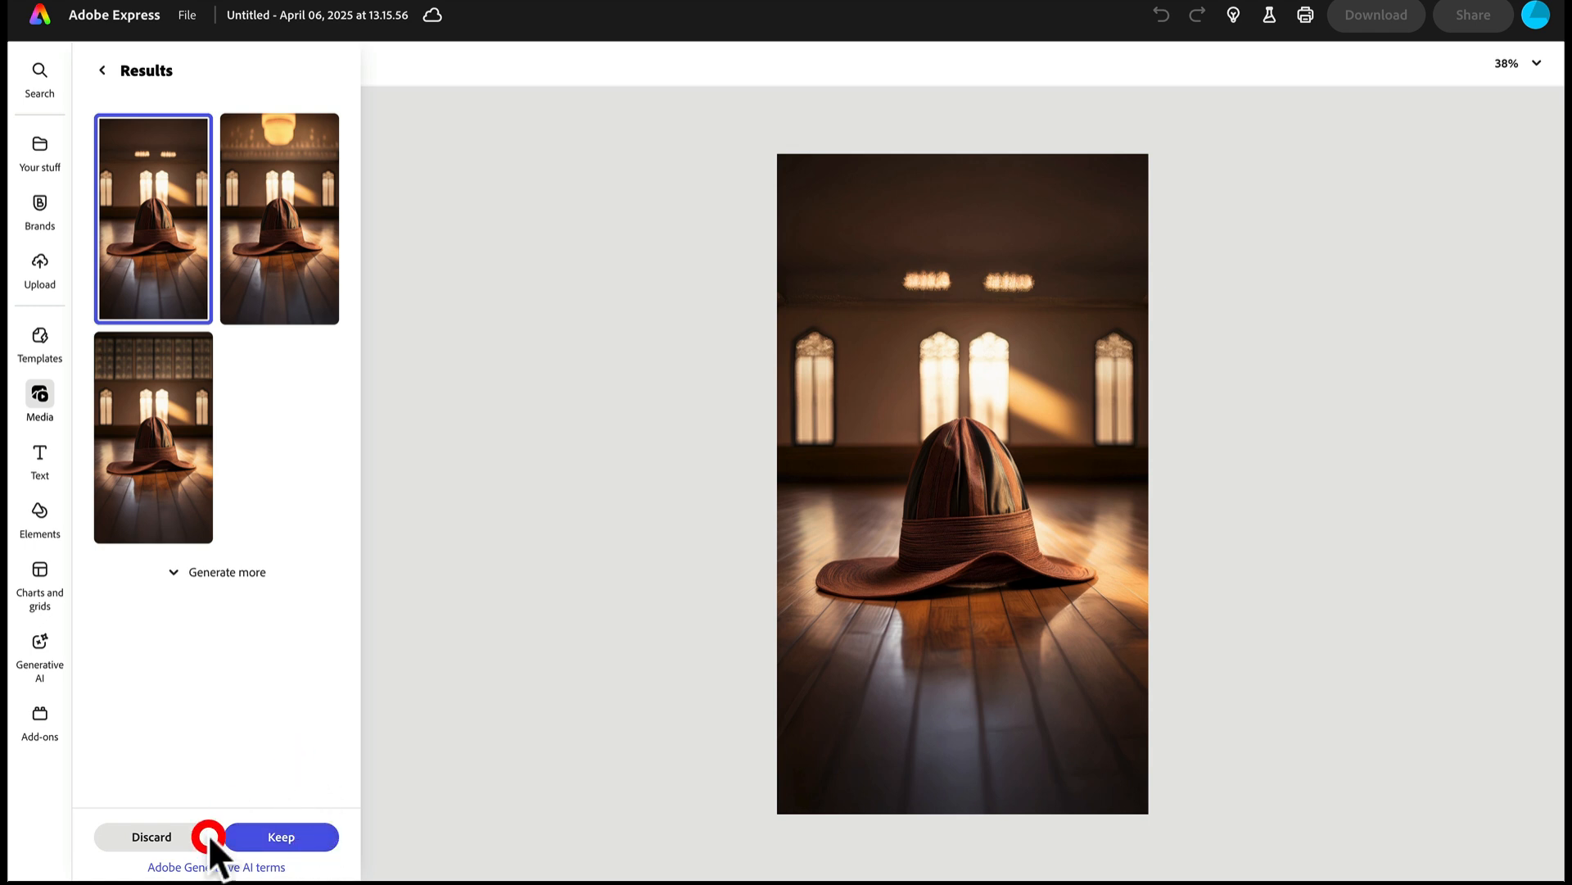
pyautogui.click(295, 836)
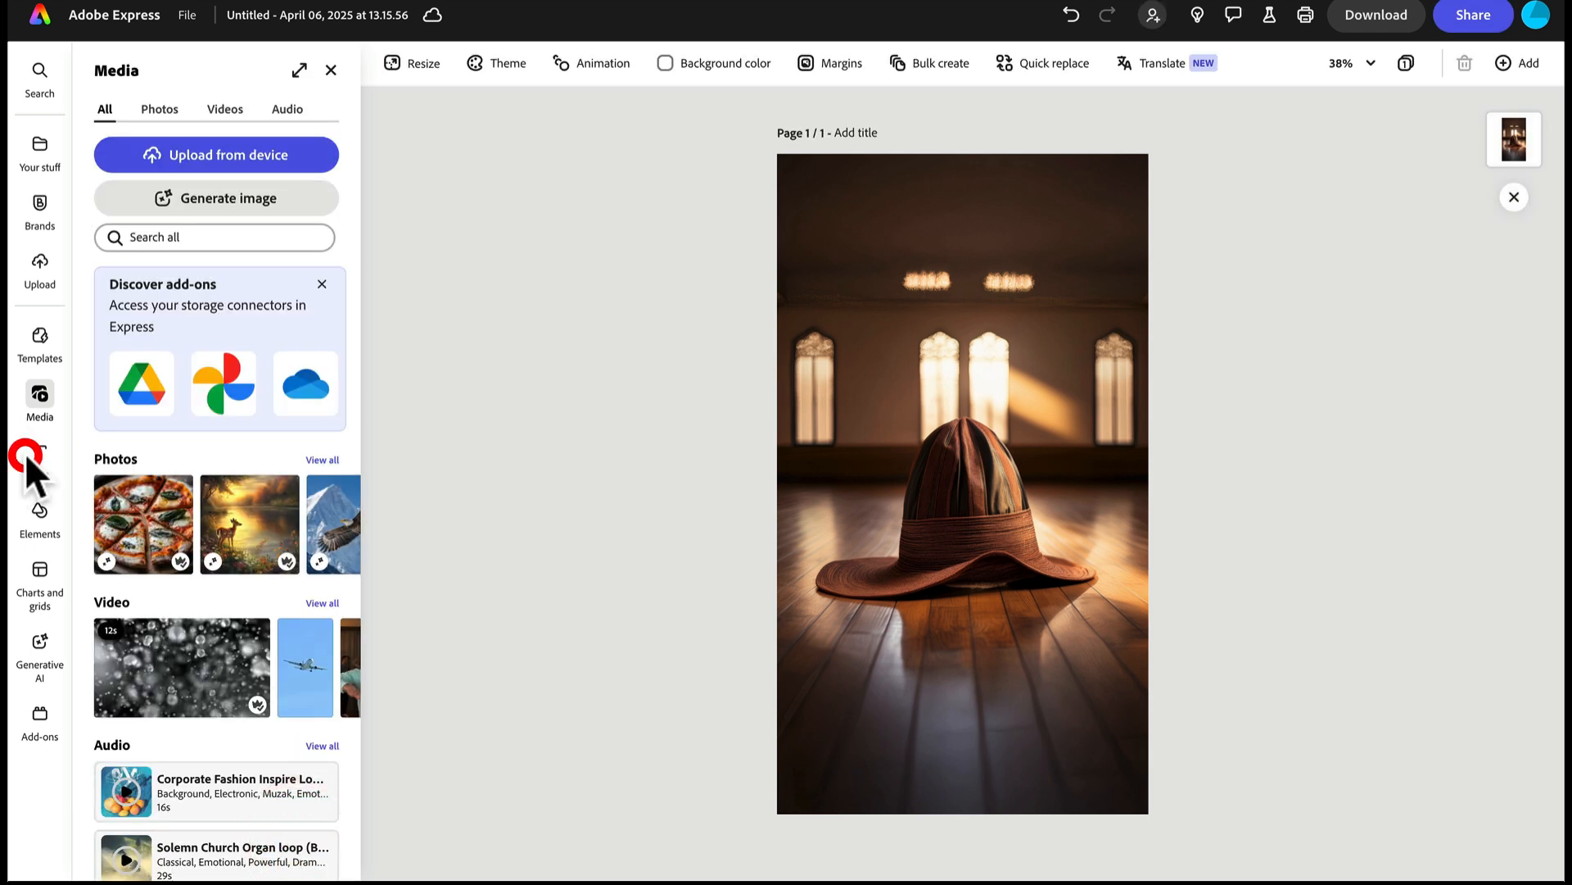
# Step: Generate an additional Portrait (3:4) image from the prompt "men's dress shoes"
pyautogui.click(234, 199)
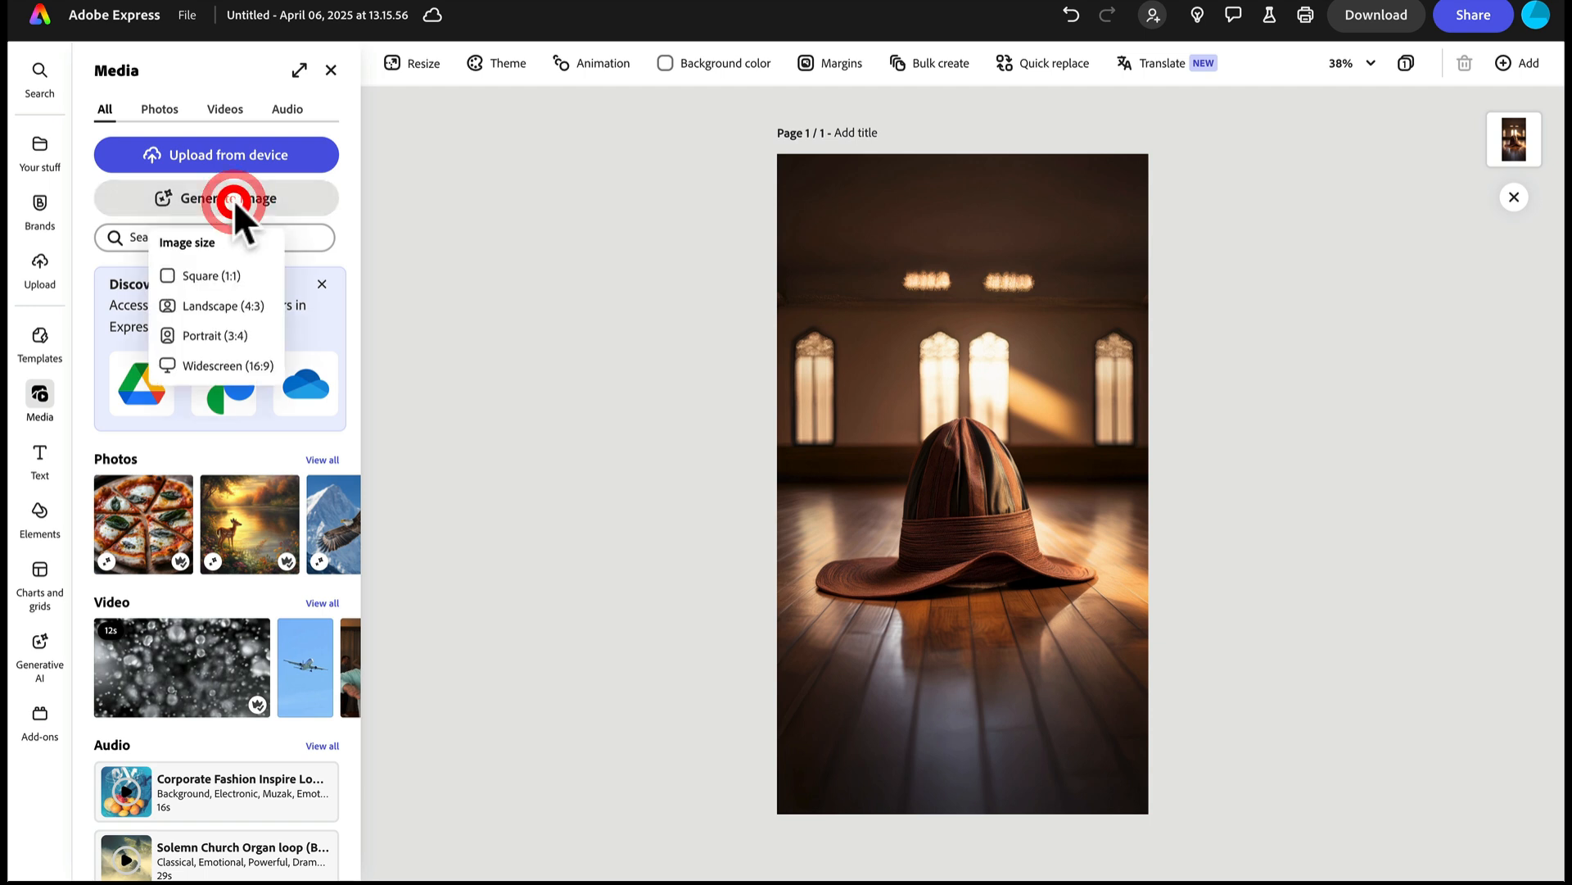
pyautogui.click(206, 337)
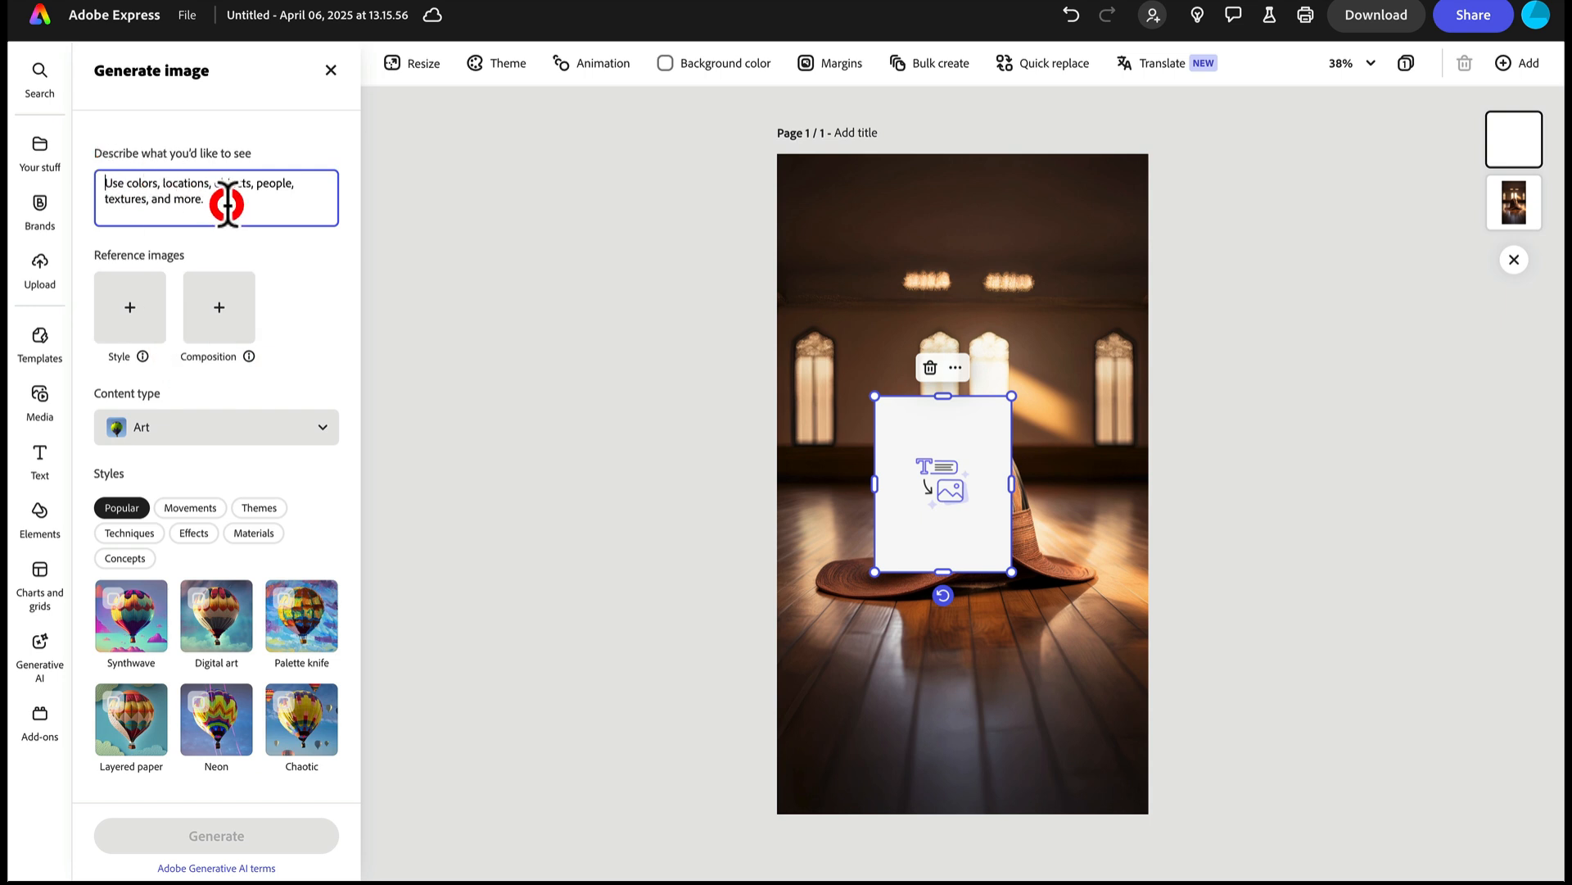
pyautogui.write("men's dress shoes")
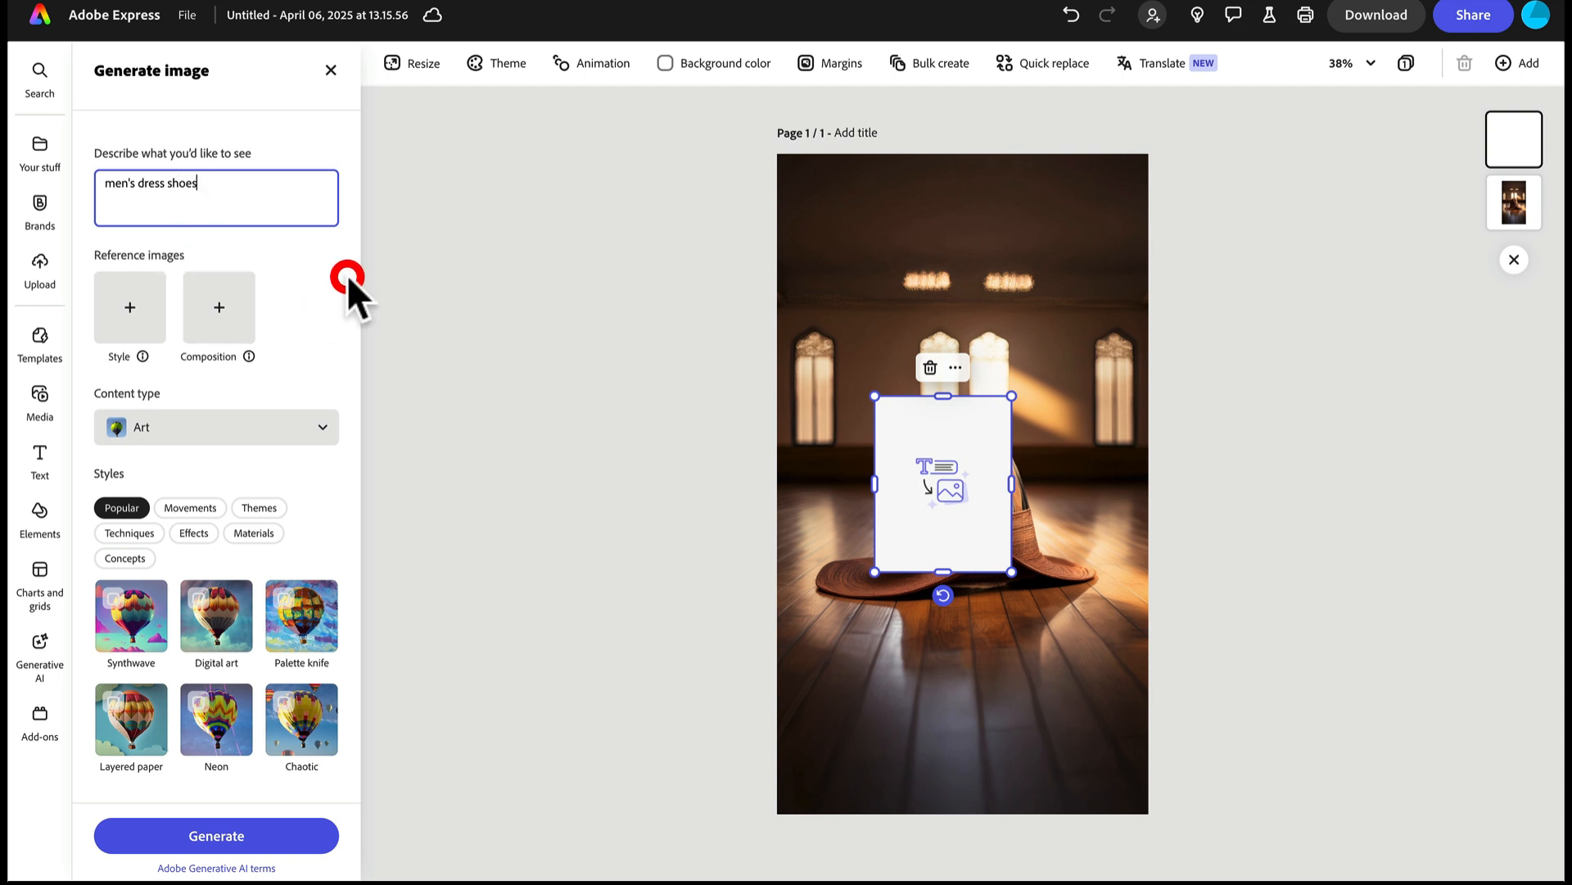
pyautogui.press('Return')
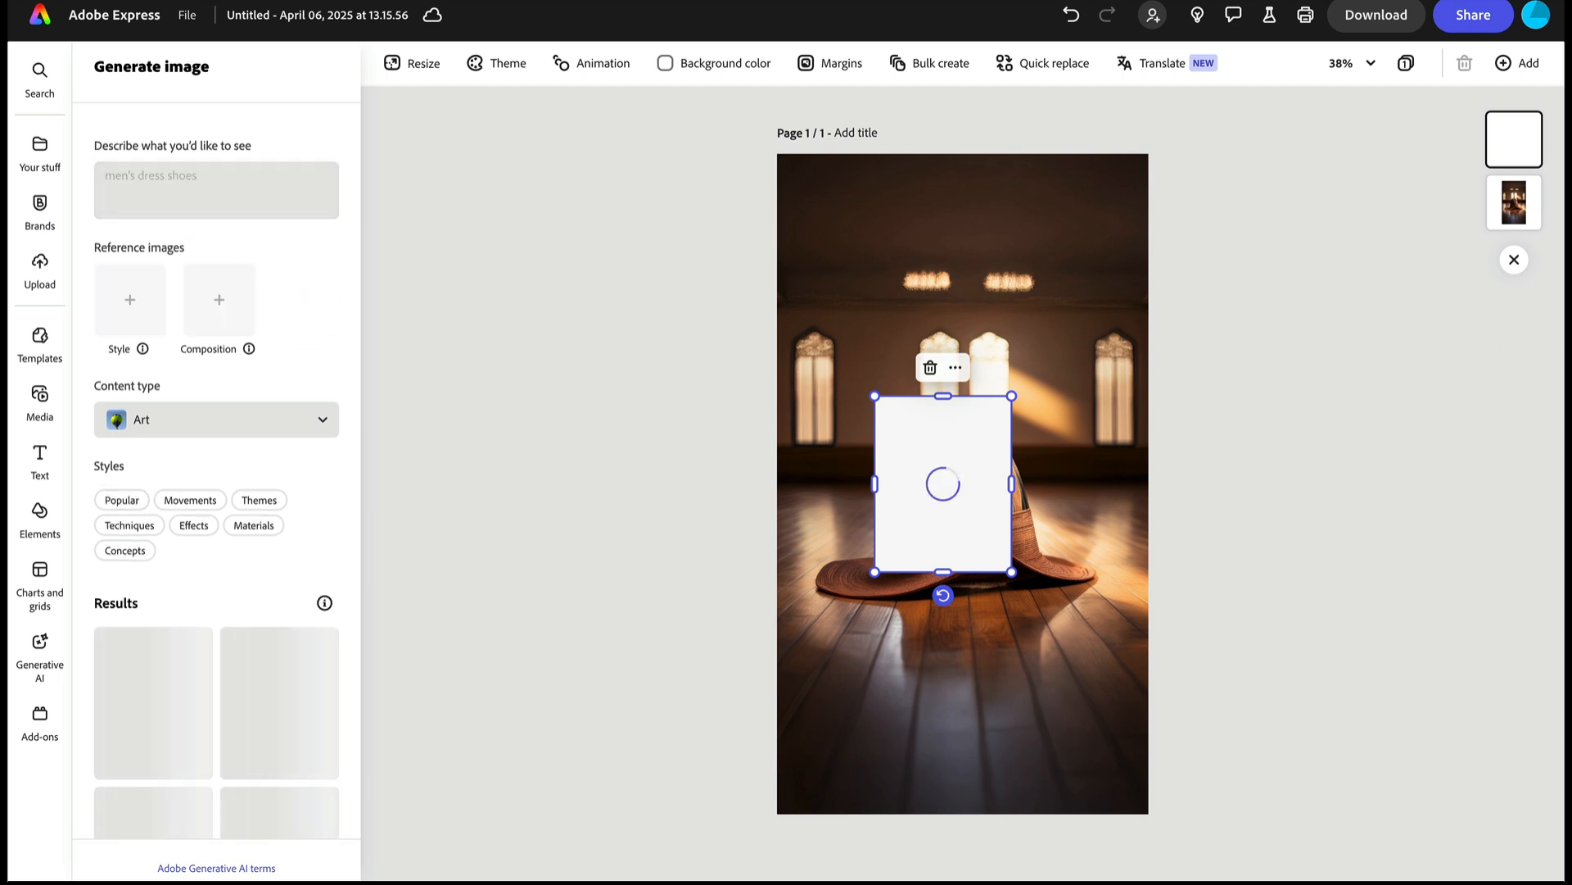
# Step: Apply the result showing a pair of brown patterned shoes, then enlarge the image and move it over the hat
pyautogui.click(321, 422)
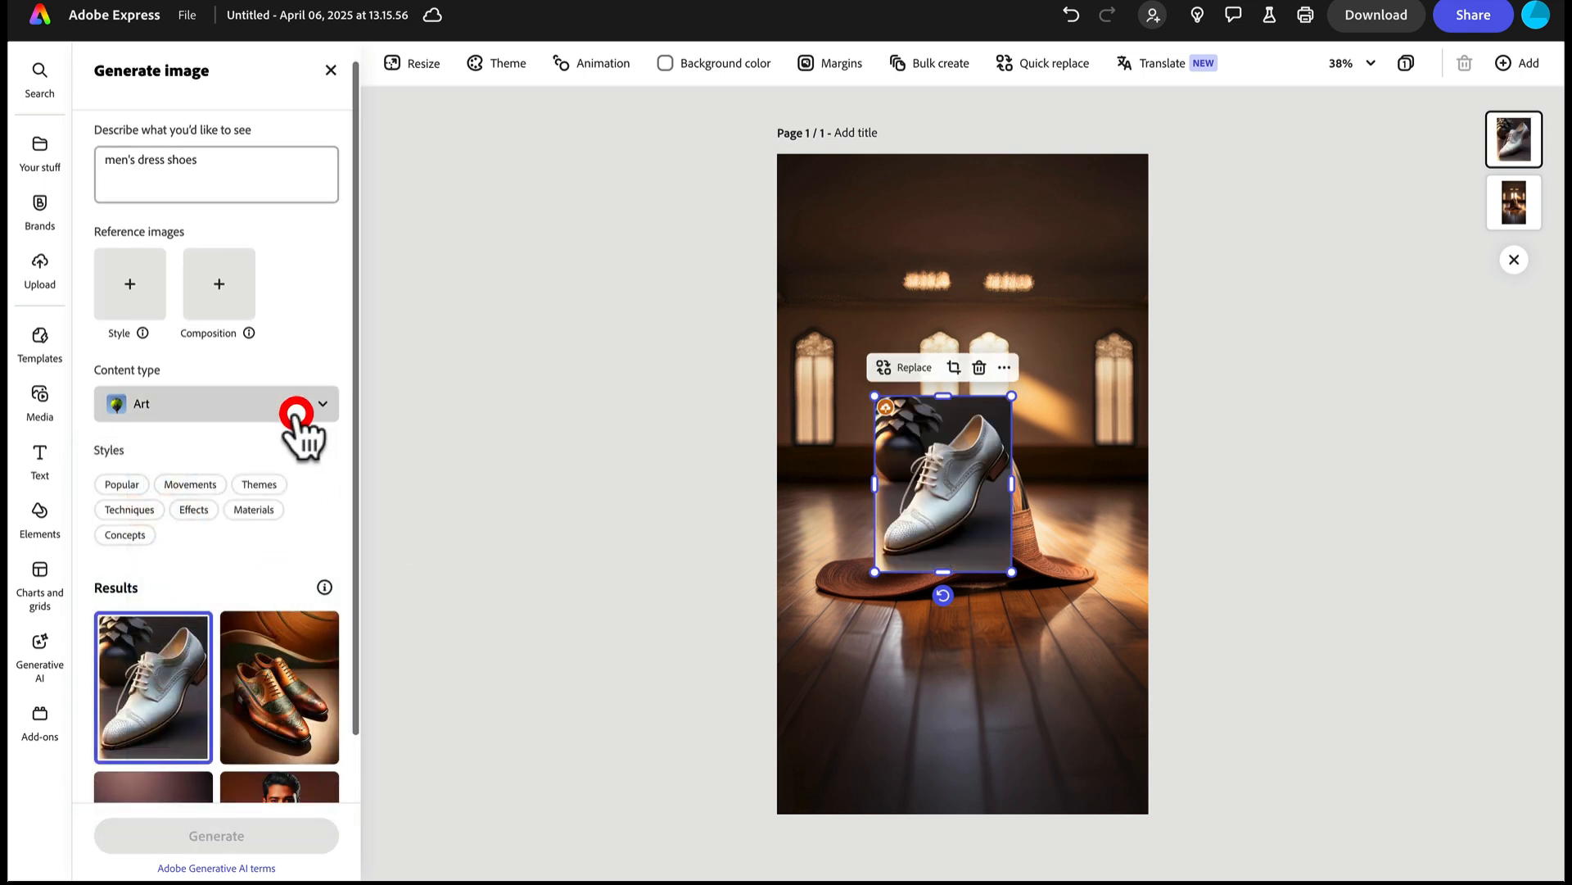
pyautogui.scroll(-1, 316, 706)
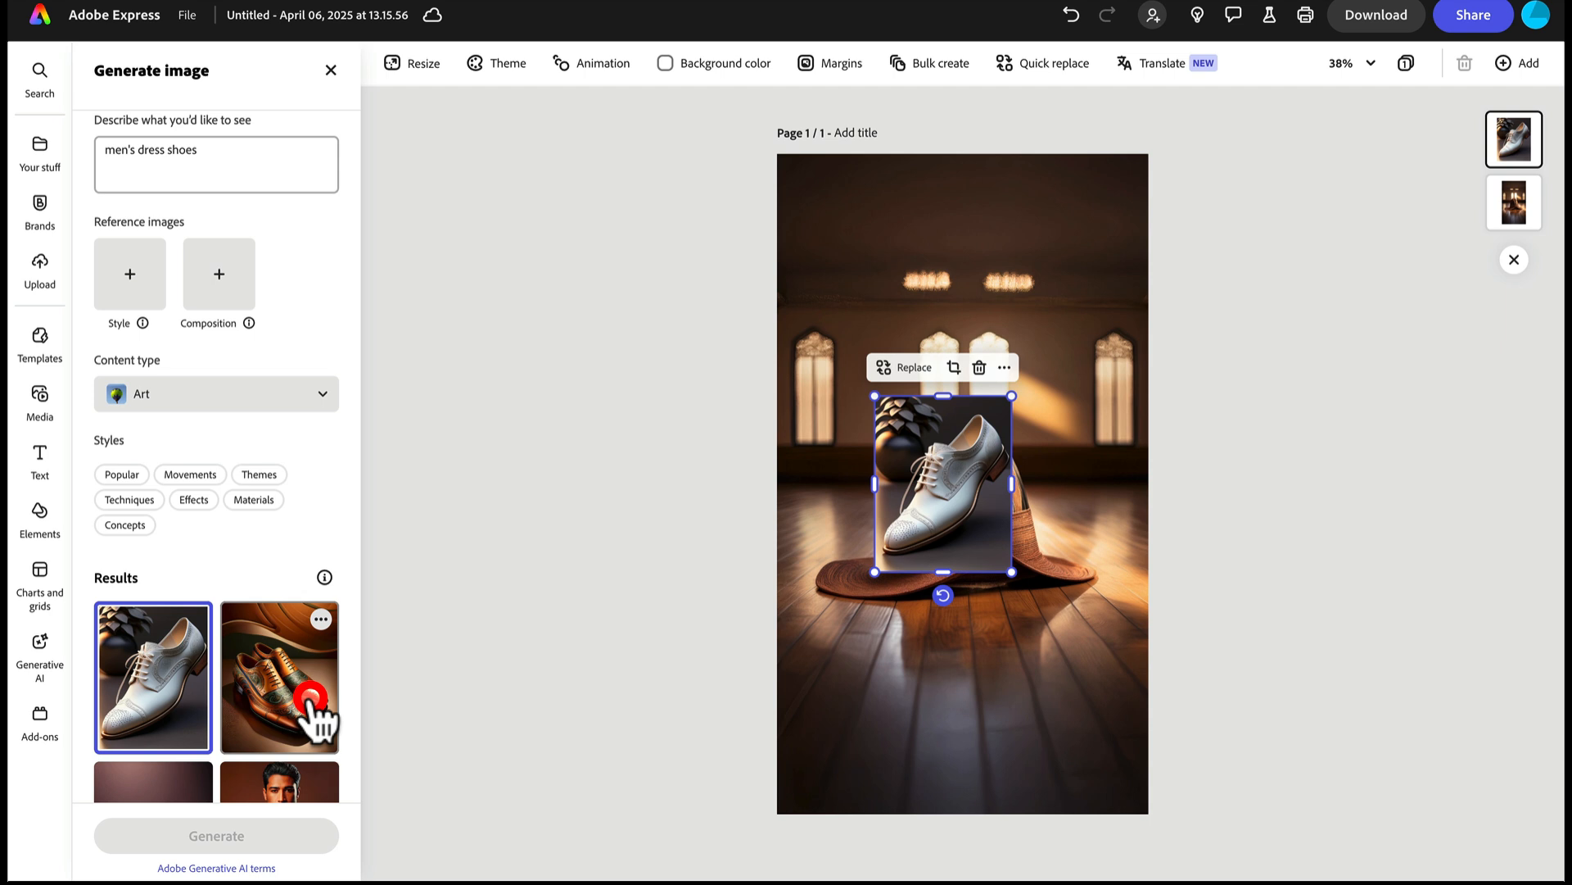
pyautogui.click(305, 696)
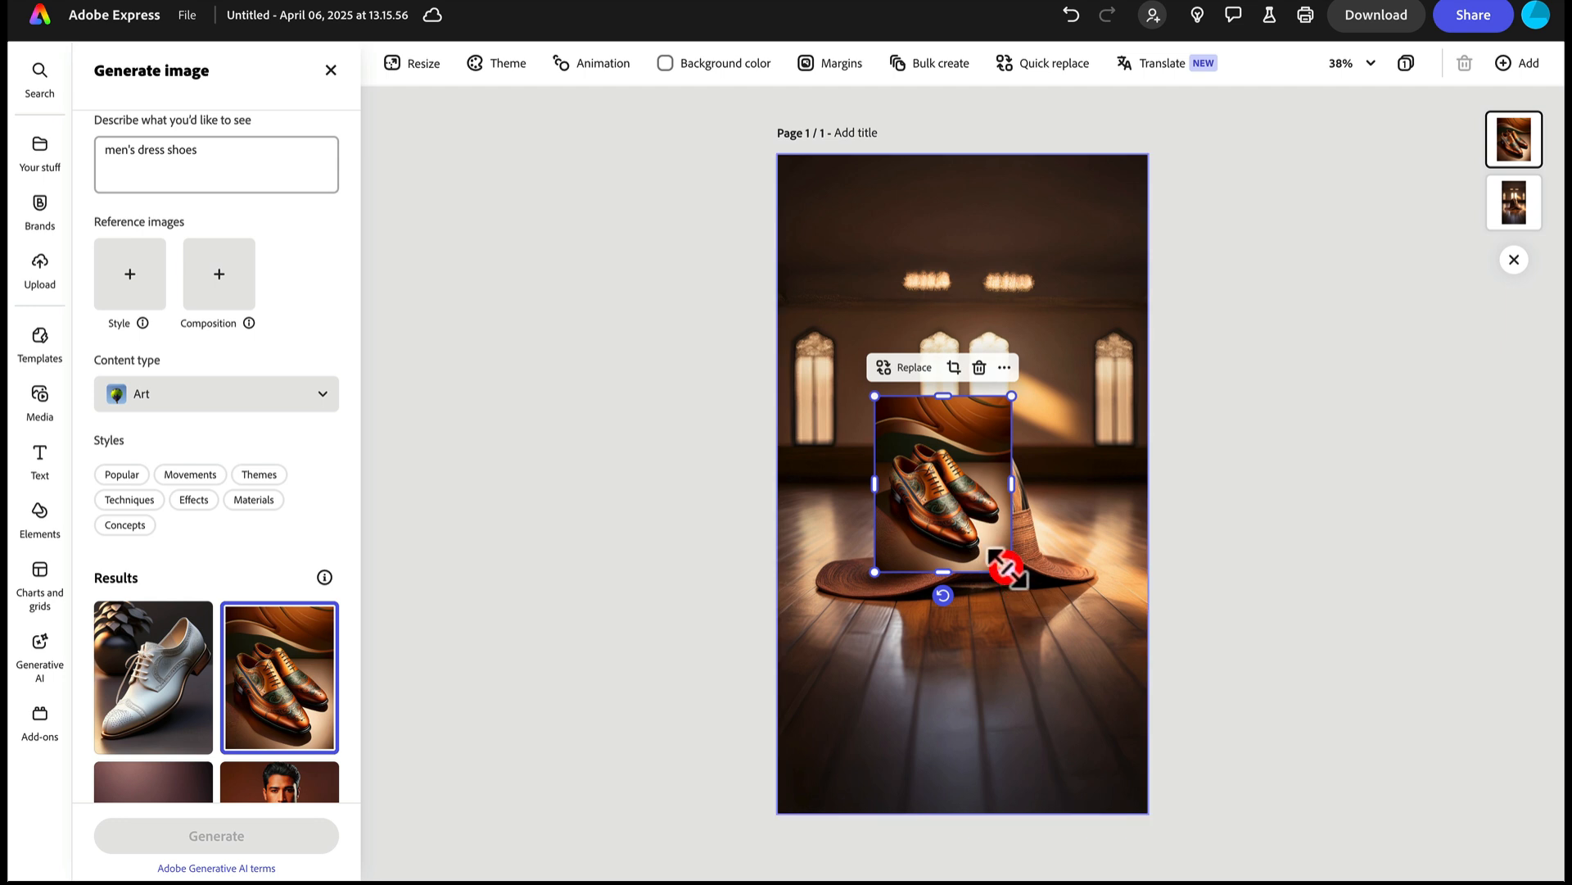
pyautogui.moveTo(1009, 569); pyautogui.dragTo(1093, 735)
pyautogui.moveTo(1032, 617); pyautogui.dragTo(983, 496)
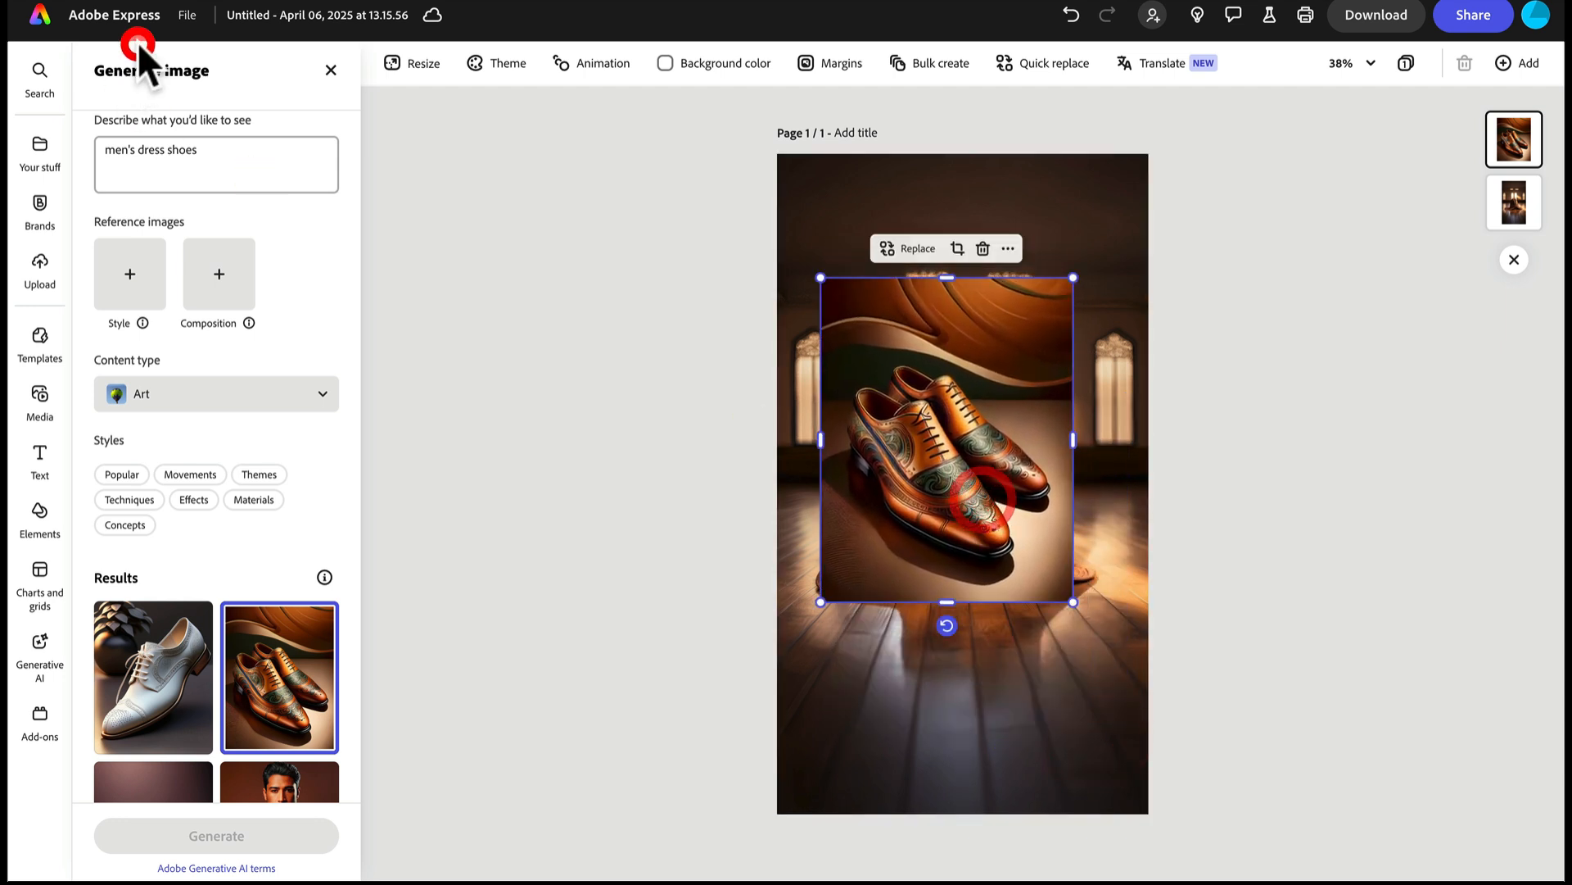
# Step: Remove the shoe image's background and place the shoes, scaled down, on the floor in front of the hat's left side
pyautogui.click(331, 70)
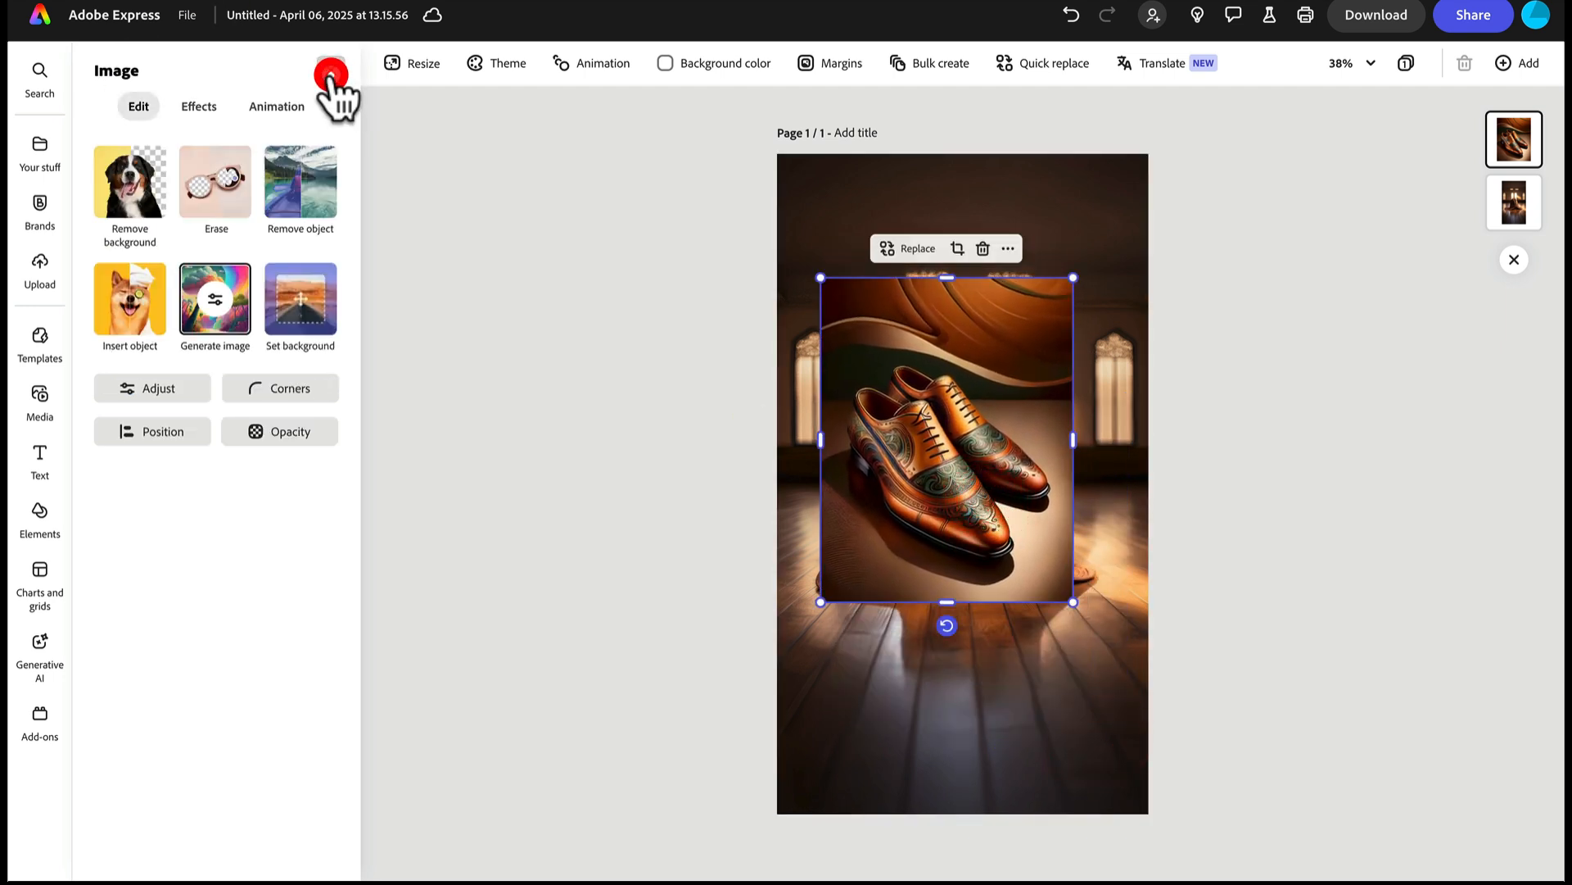
pyautogui.click(131, 182)
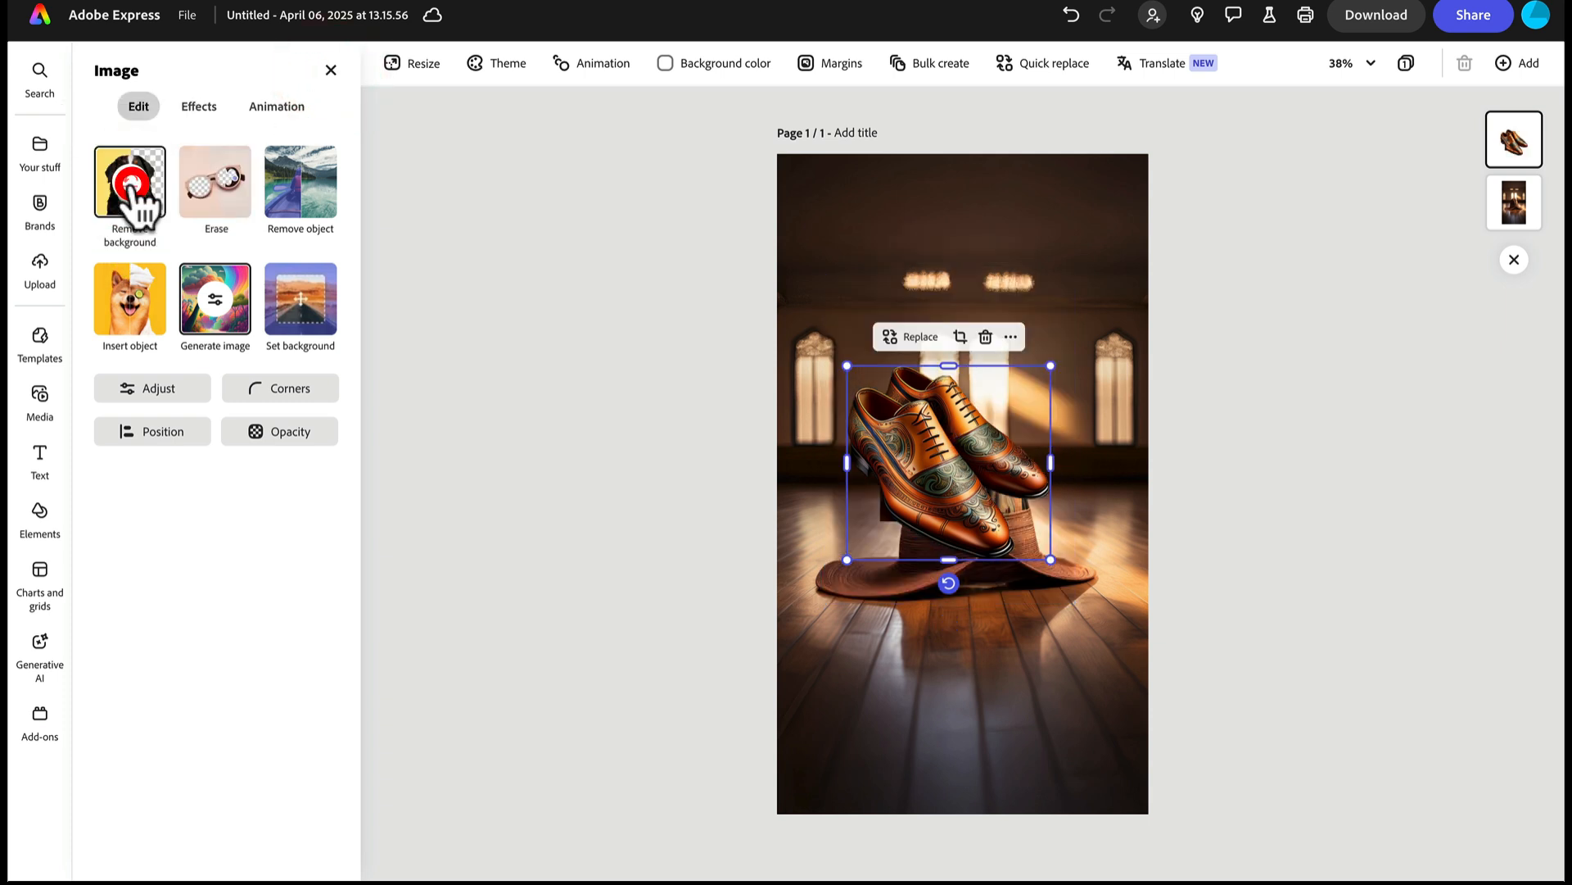
pyautogui.moveTo(966, 467); pyautogui.dragTo(936, 693)
pyautogui.moveTo(1020, 787); pyautogui.dragTo(947, 747)
pyautogui.moveTo(892, 690); pyautogui.dragTo(912, 736)
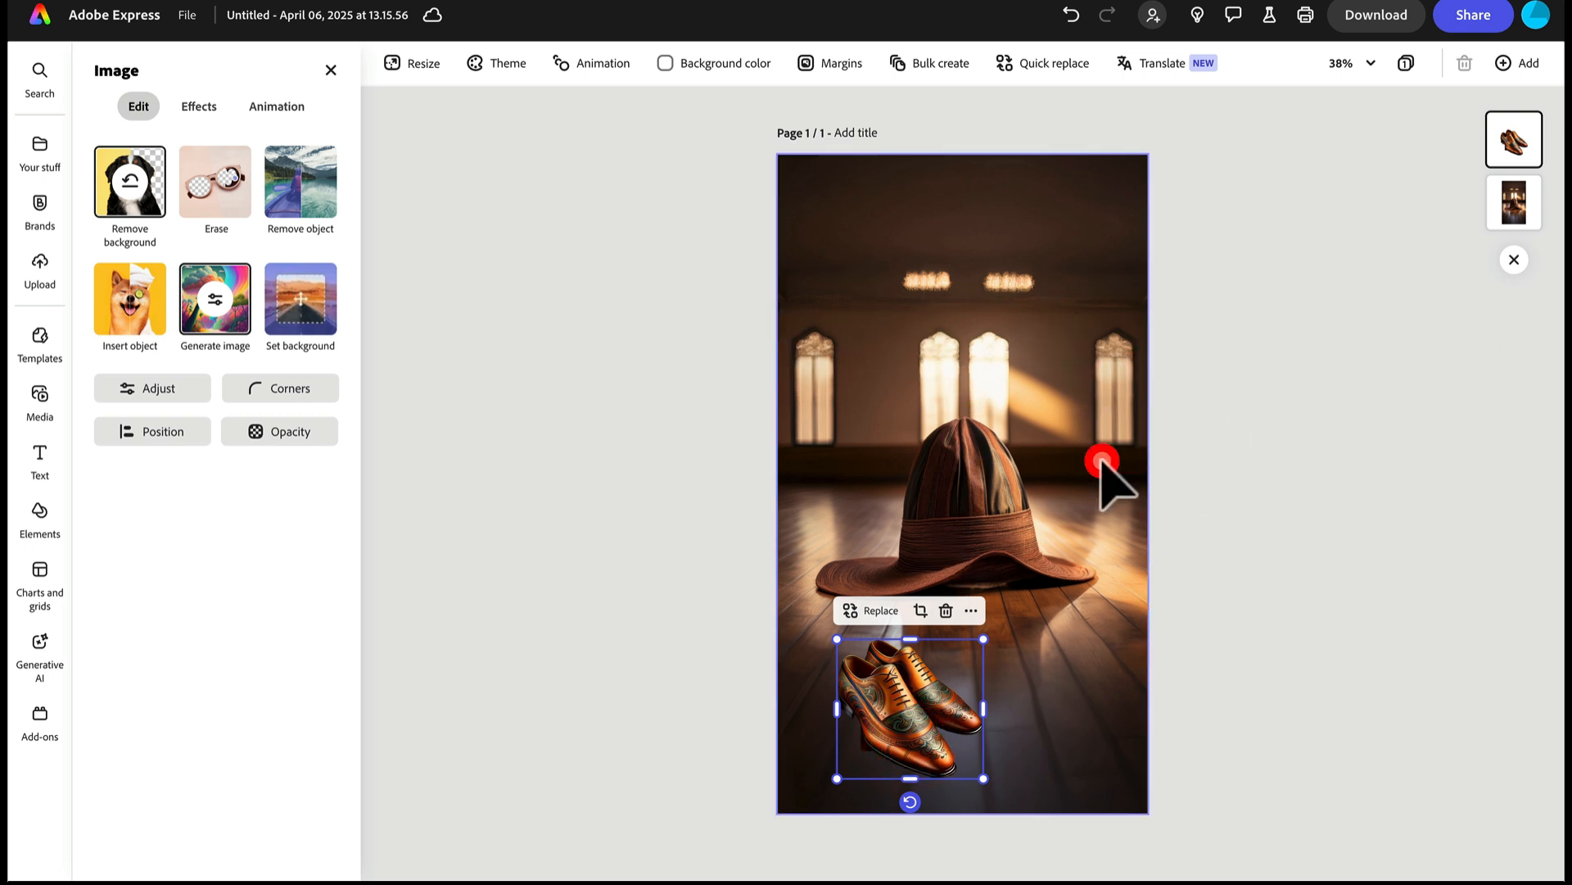
# Step: Duplicate the hat background image exactly in place and remove the background from the upper copy
pyautogui.click(1071, 449)
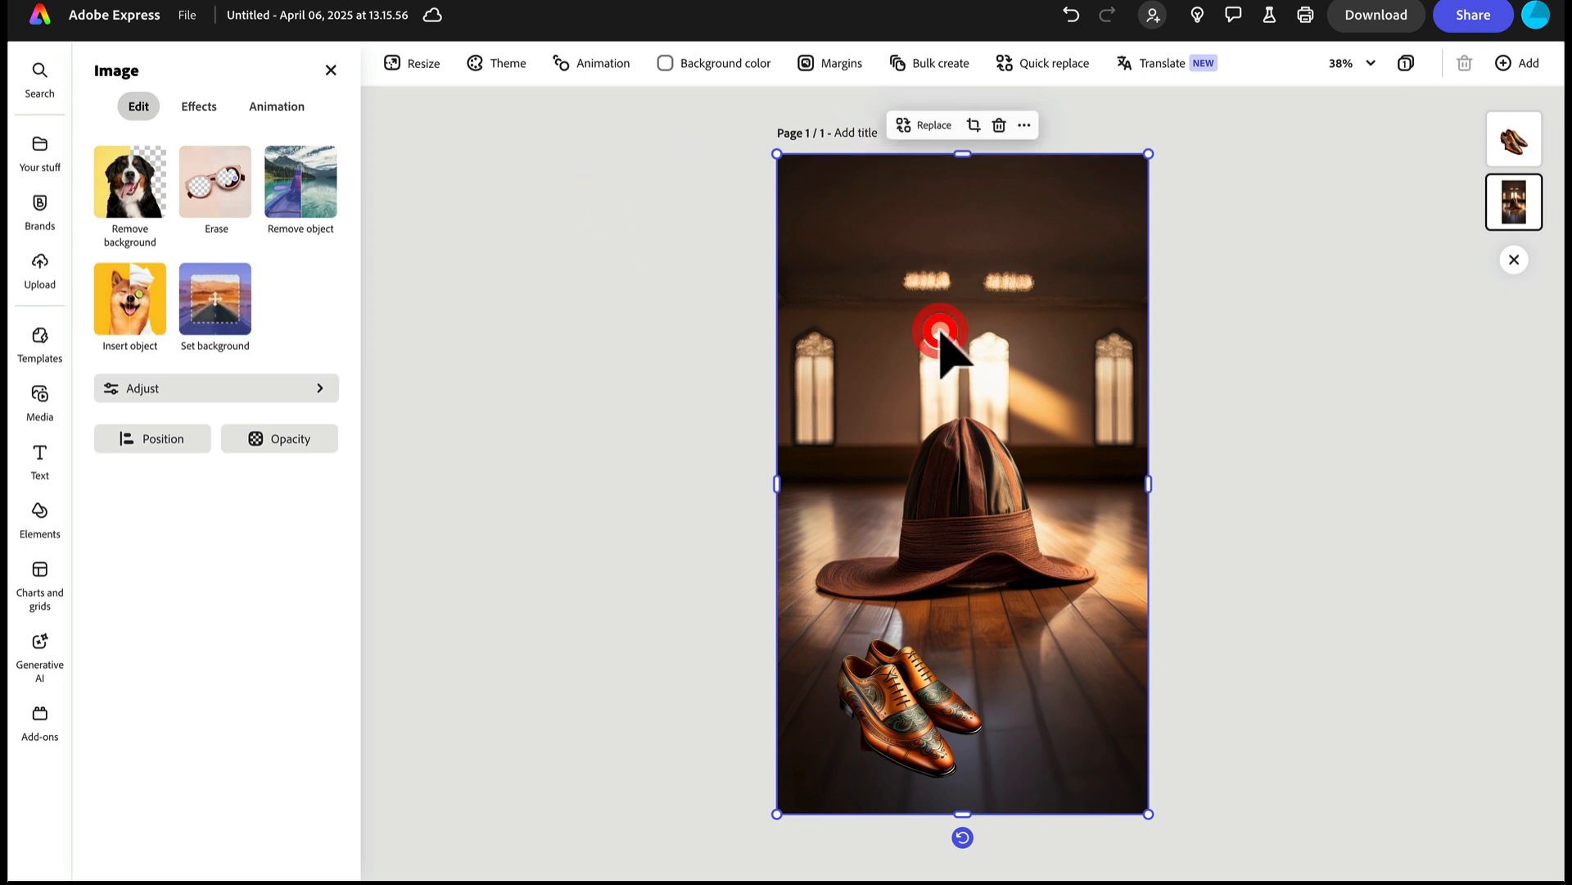
pyautogui.click(946, 296)
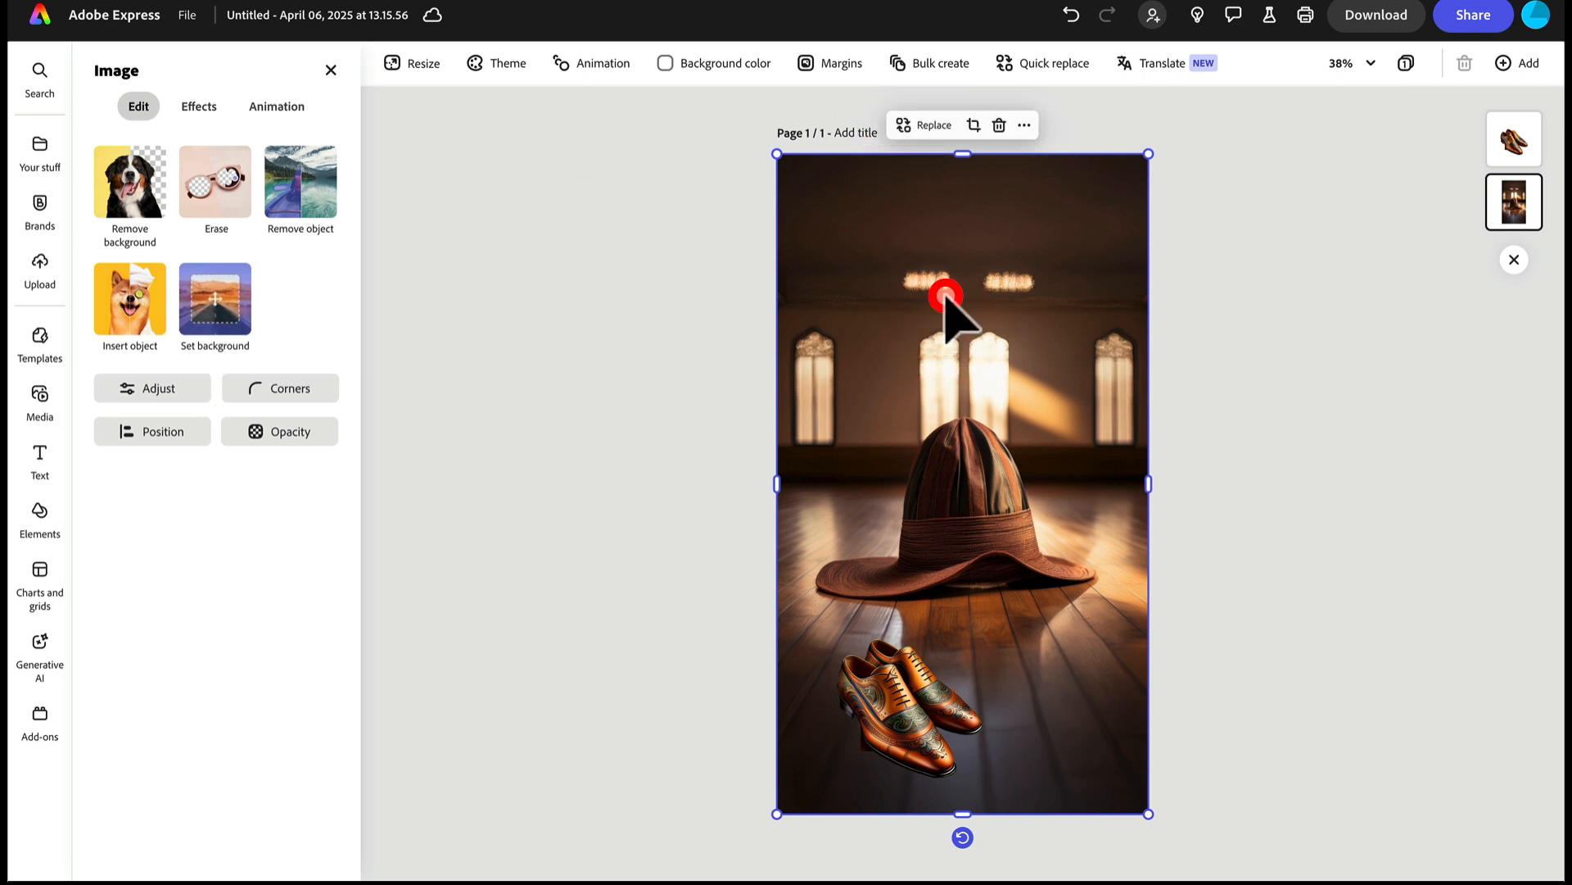
pyautogui.moveTo(946, 294)
pyautogui.mouseDown()
pyautogui.moveTo(922, 275)
pyautogui.moveTo(943, 297)
pyautogui.mouseUp()
pyautogui.keyDown('alt'); pyautogui.click(943, 297); pyautogui.keyUp('alt')
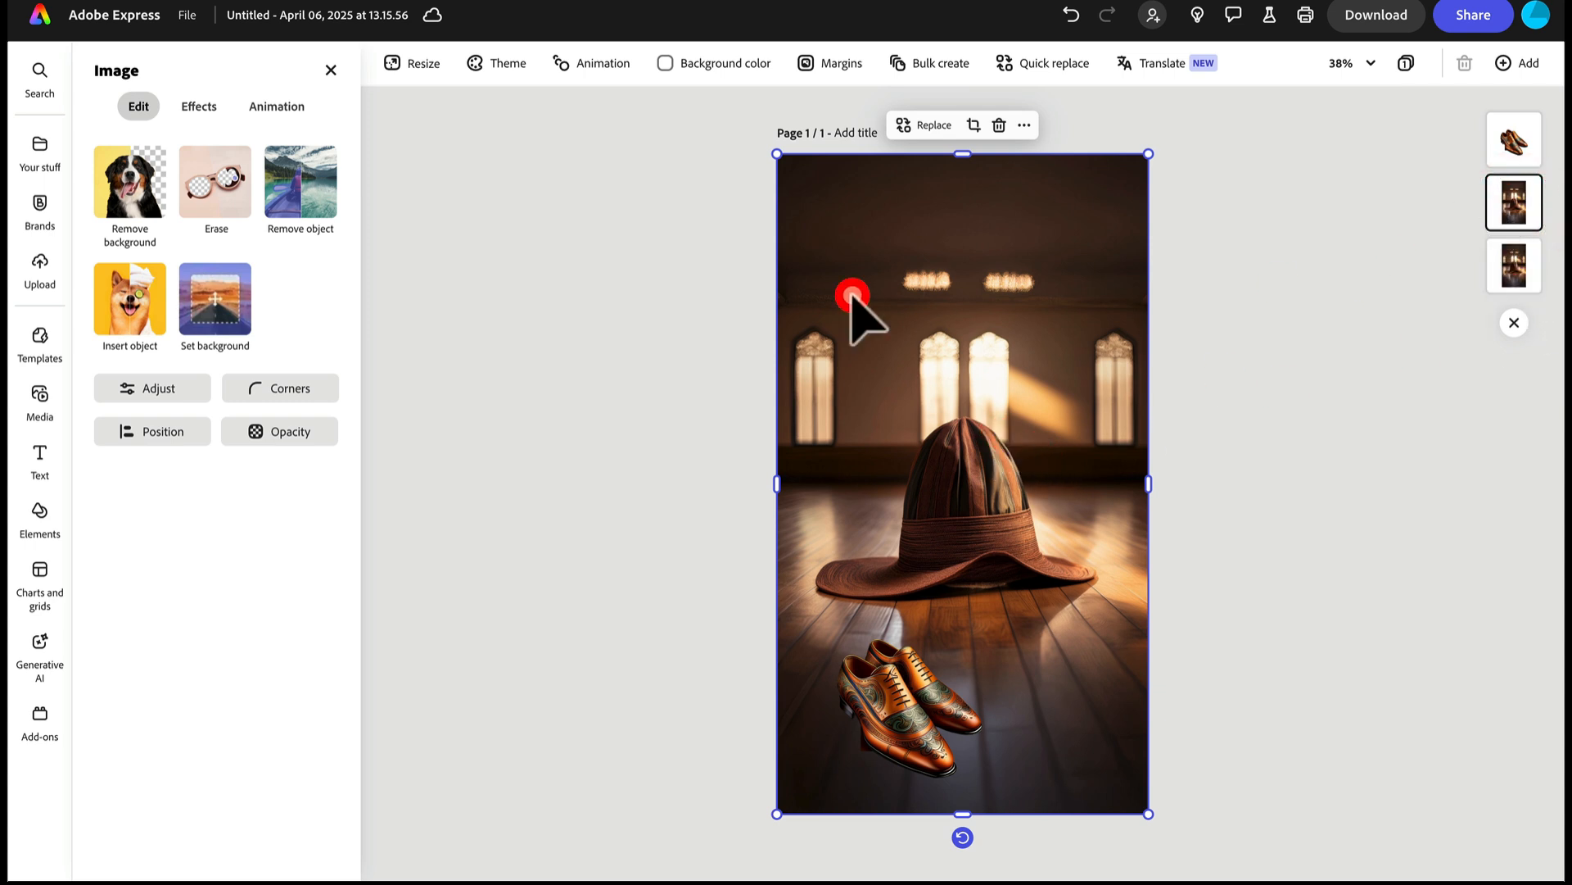
pyautogui.click(138, 187)
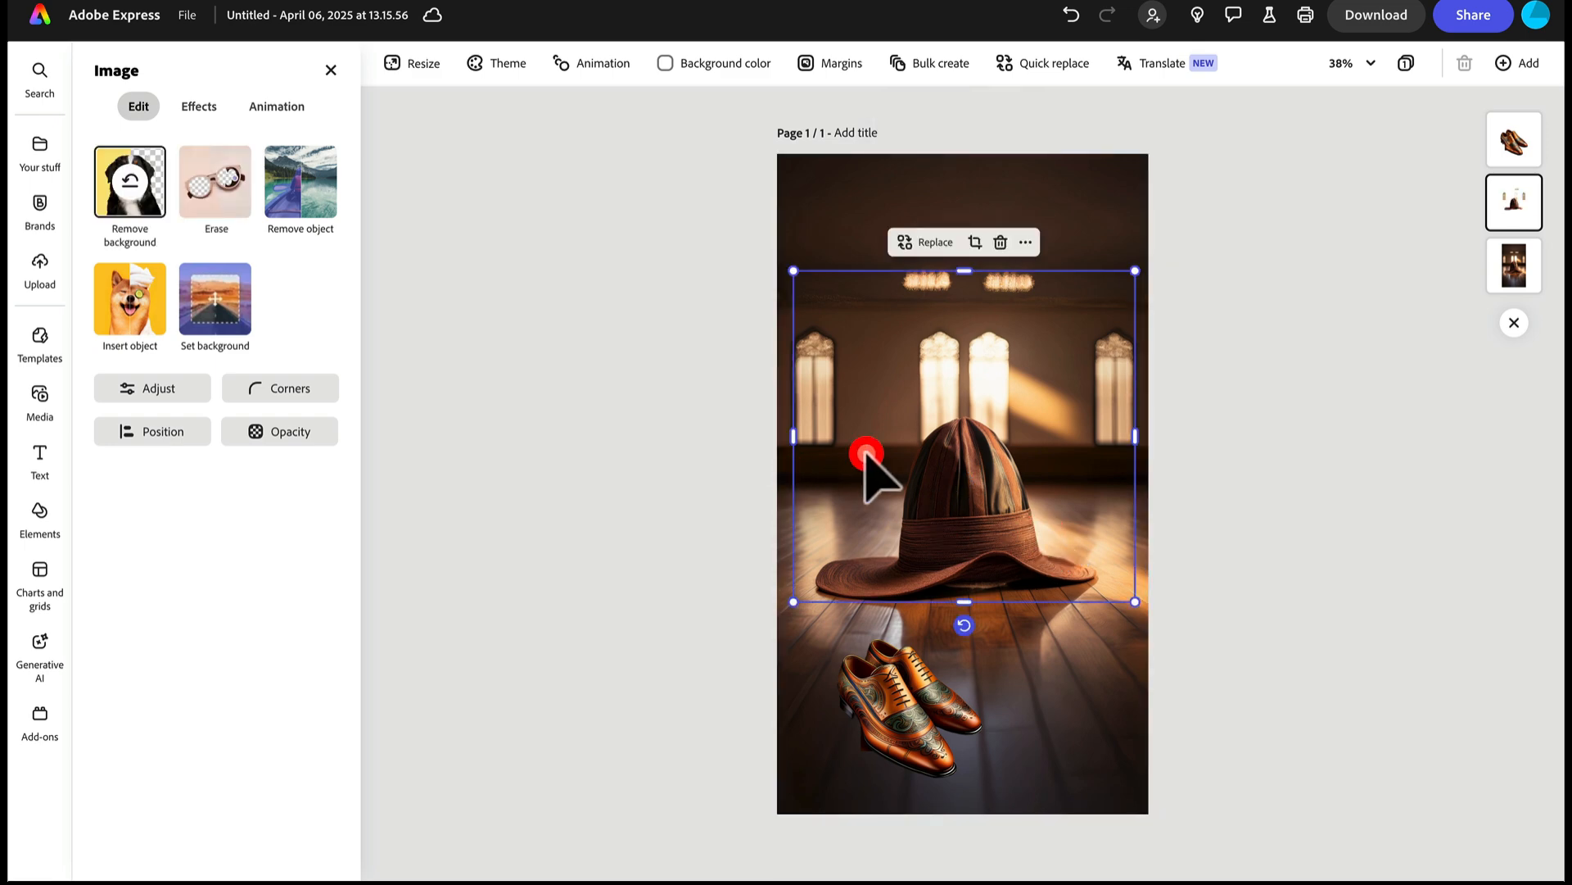
# Step: Add a new text object to the design reading "BOP ART"
pyautogui.click(44, 451)
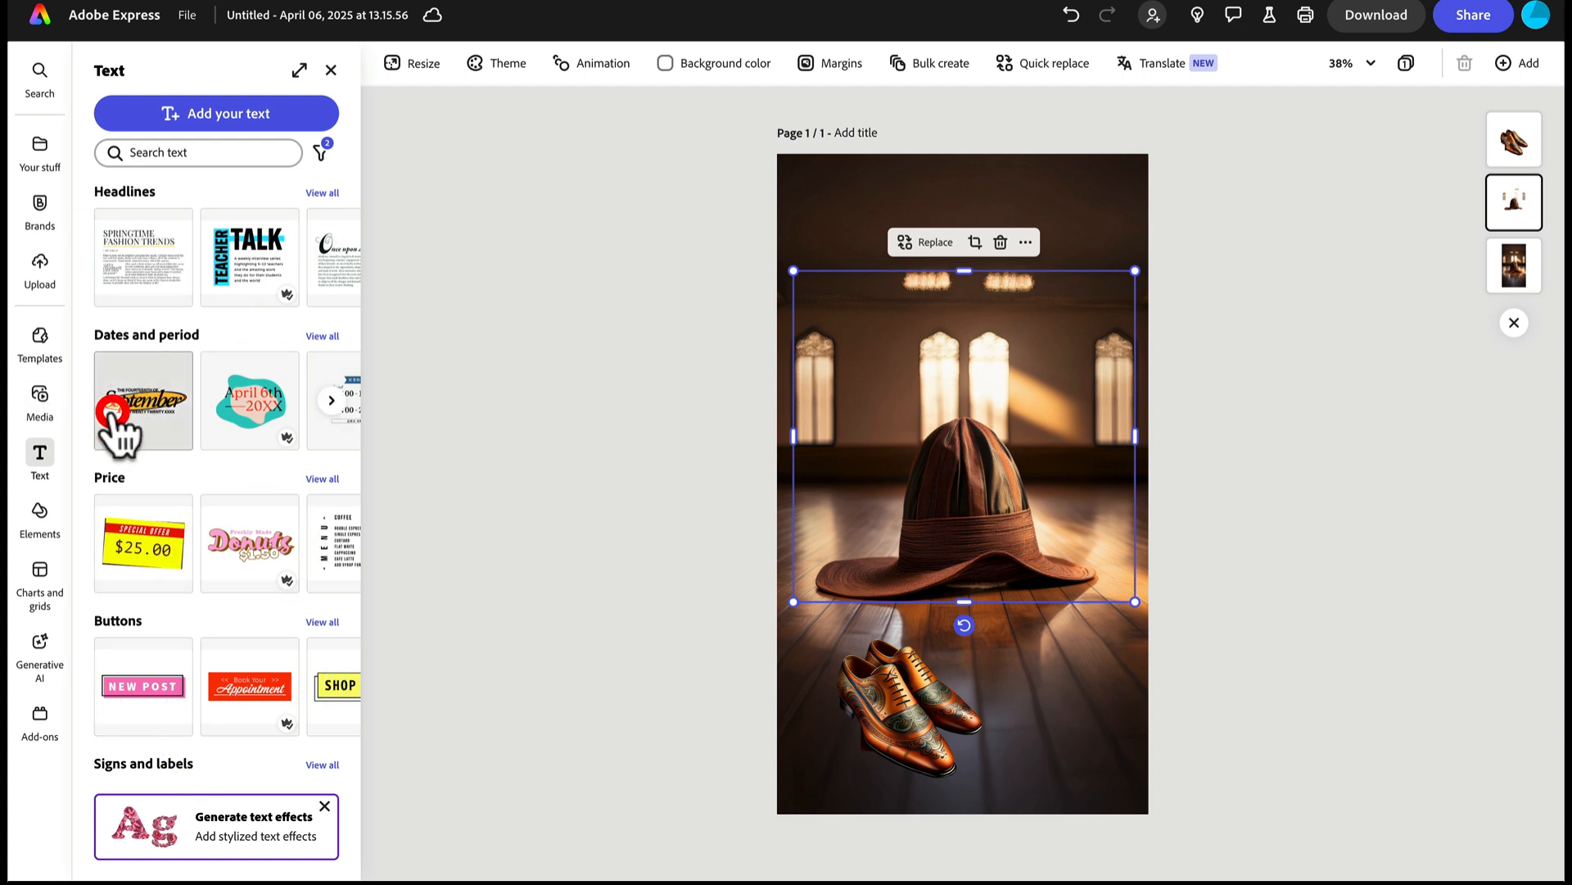
pyautogui.click(245, 115)
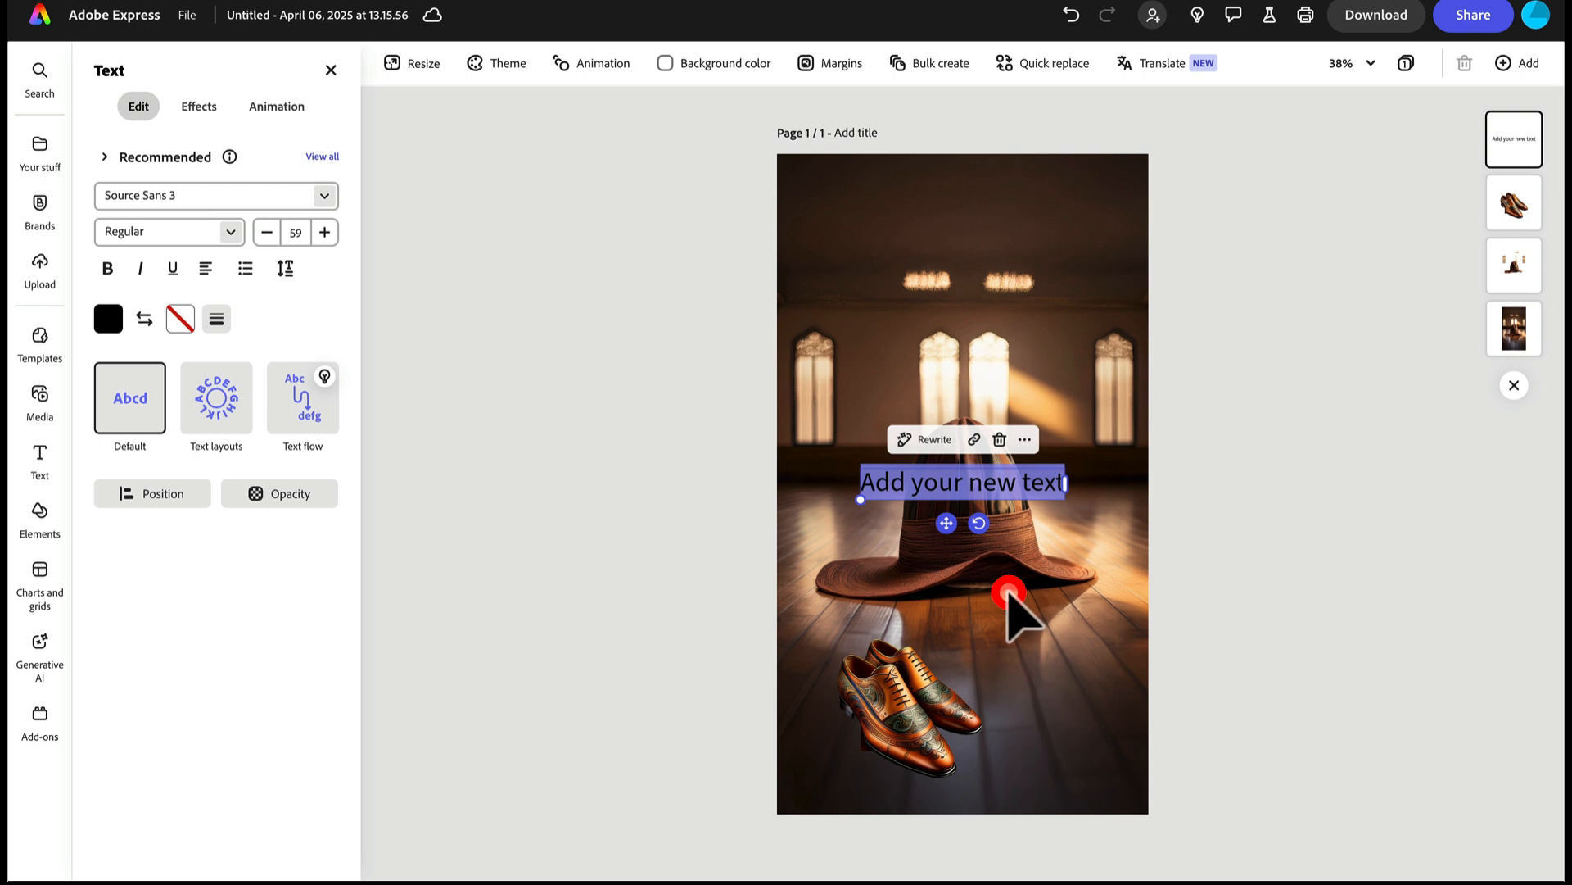
pyautogui.write('BOP ART')
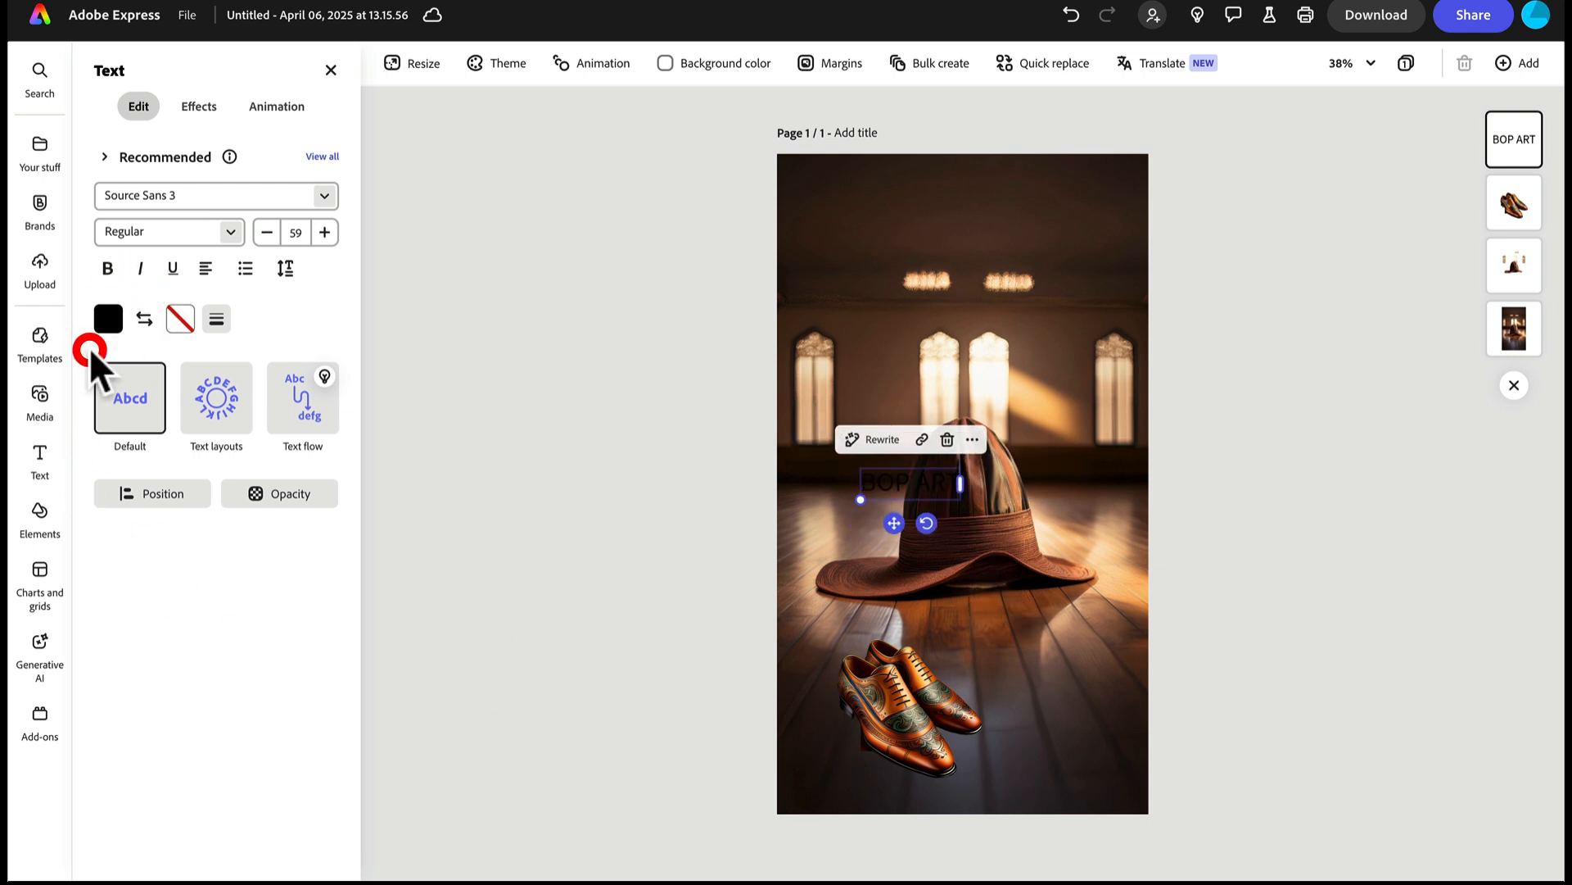
# Step: Recolor the "BOP ART" text golden orange by sampling a warm tone from the background image with the eyedropper
pyautogui.click(109, 318)
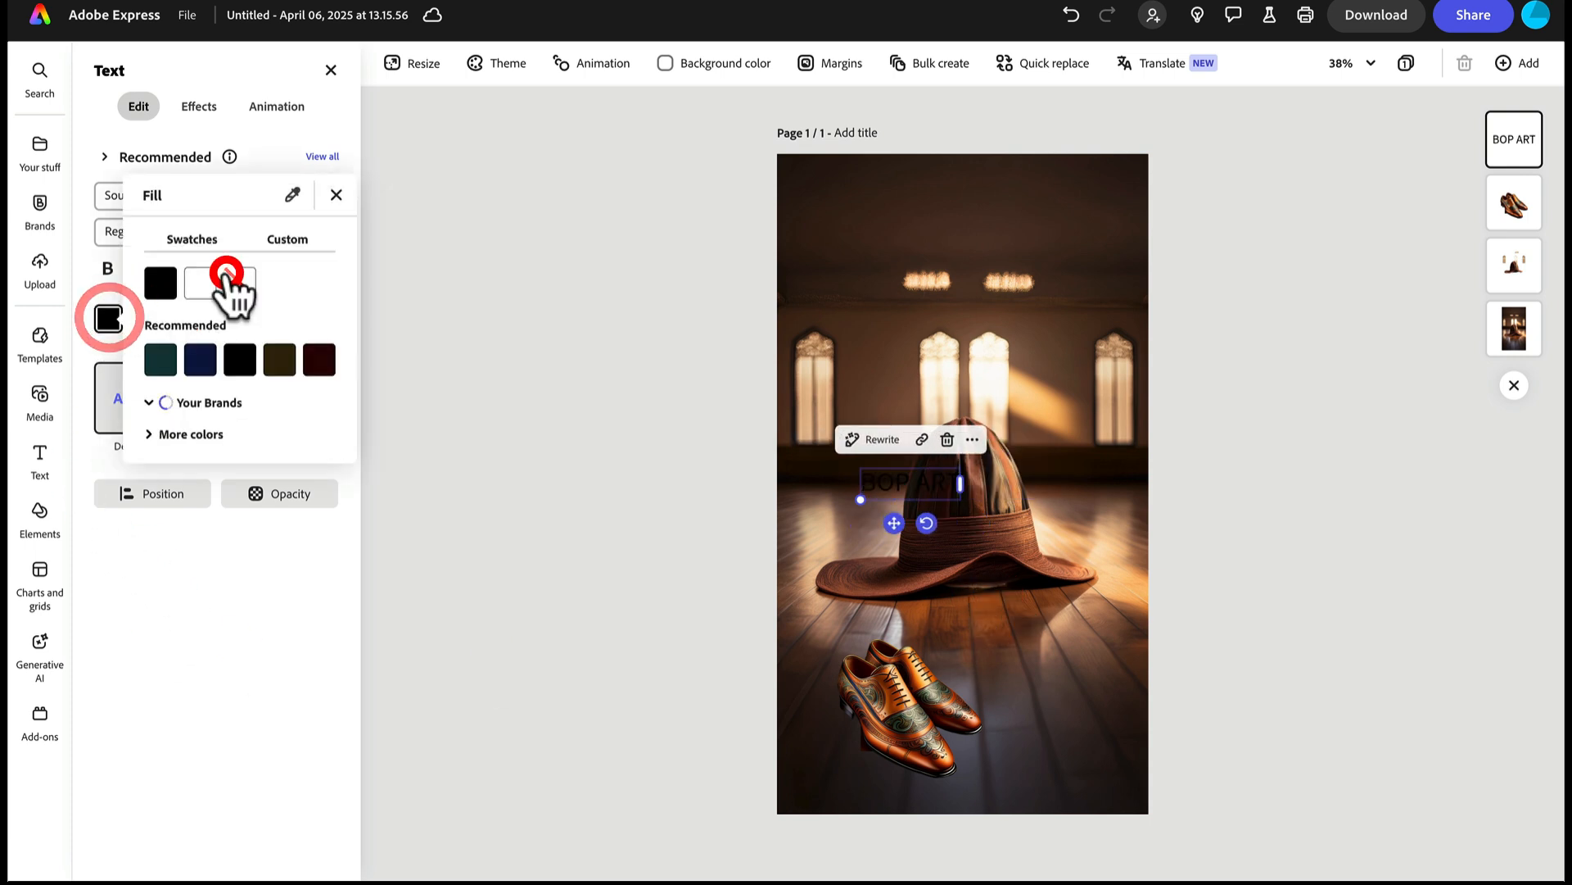
pyautogui.click(288, 194)
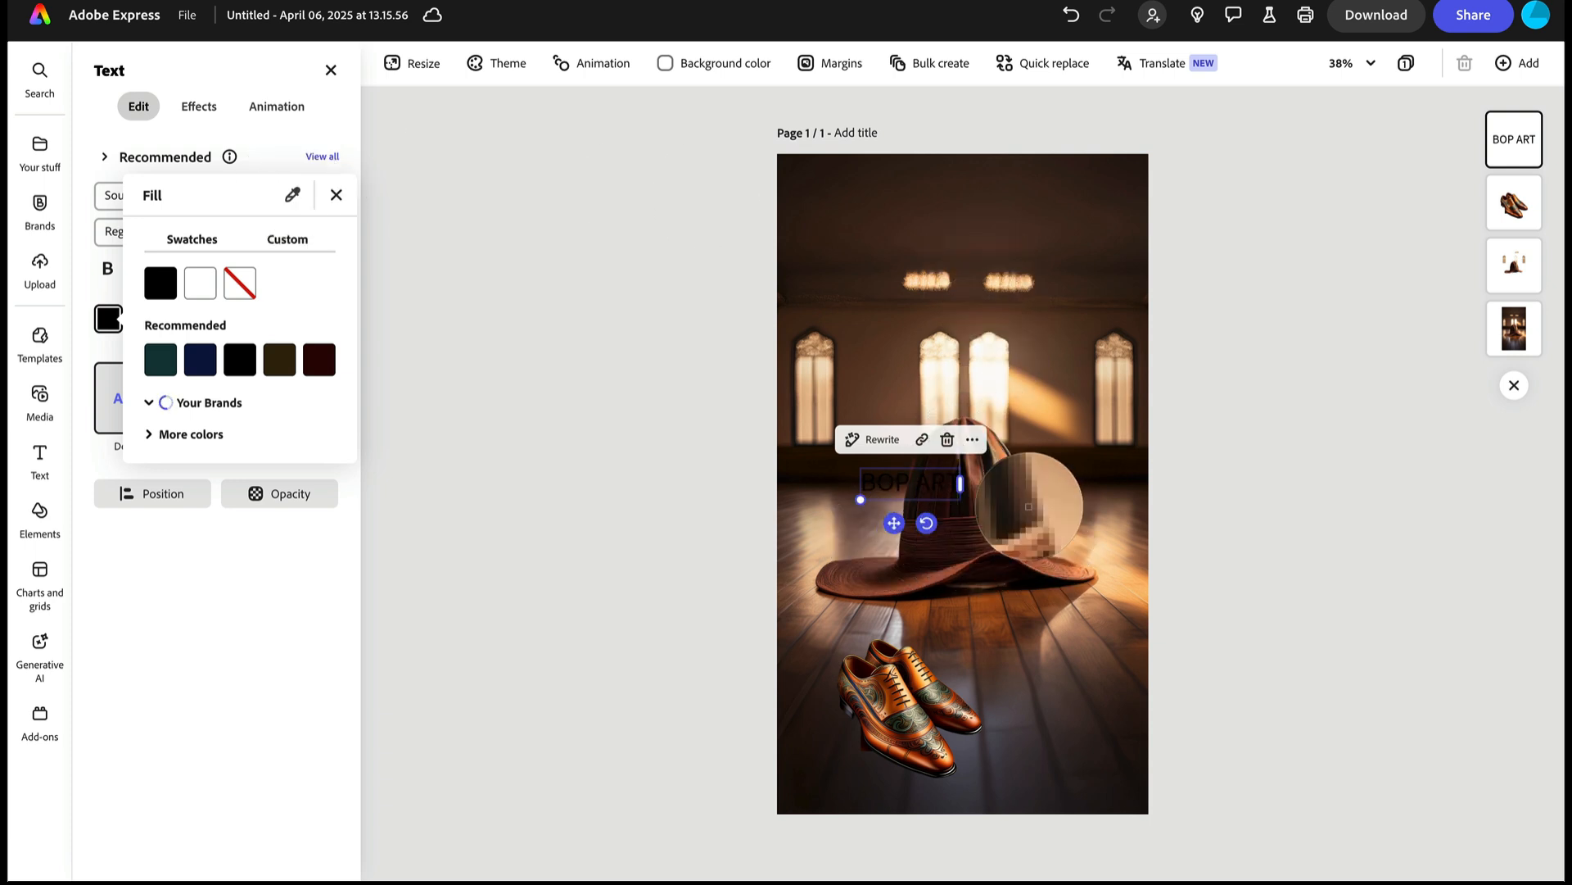
pyautogui.click(1011, 481)
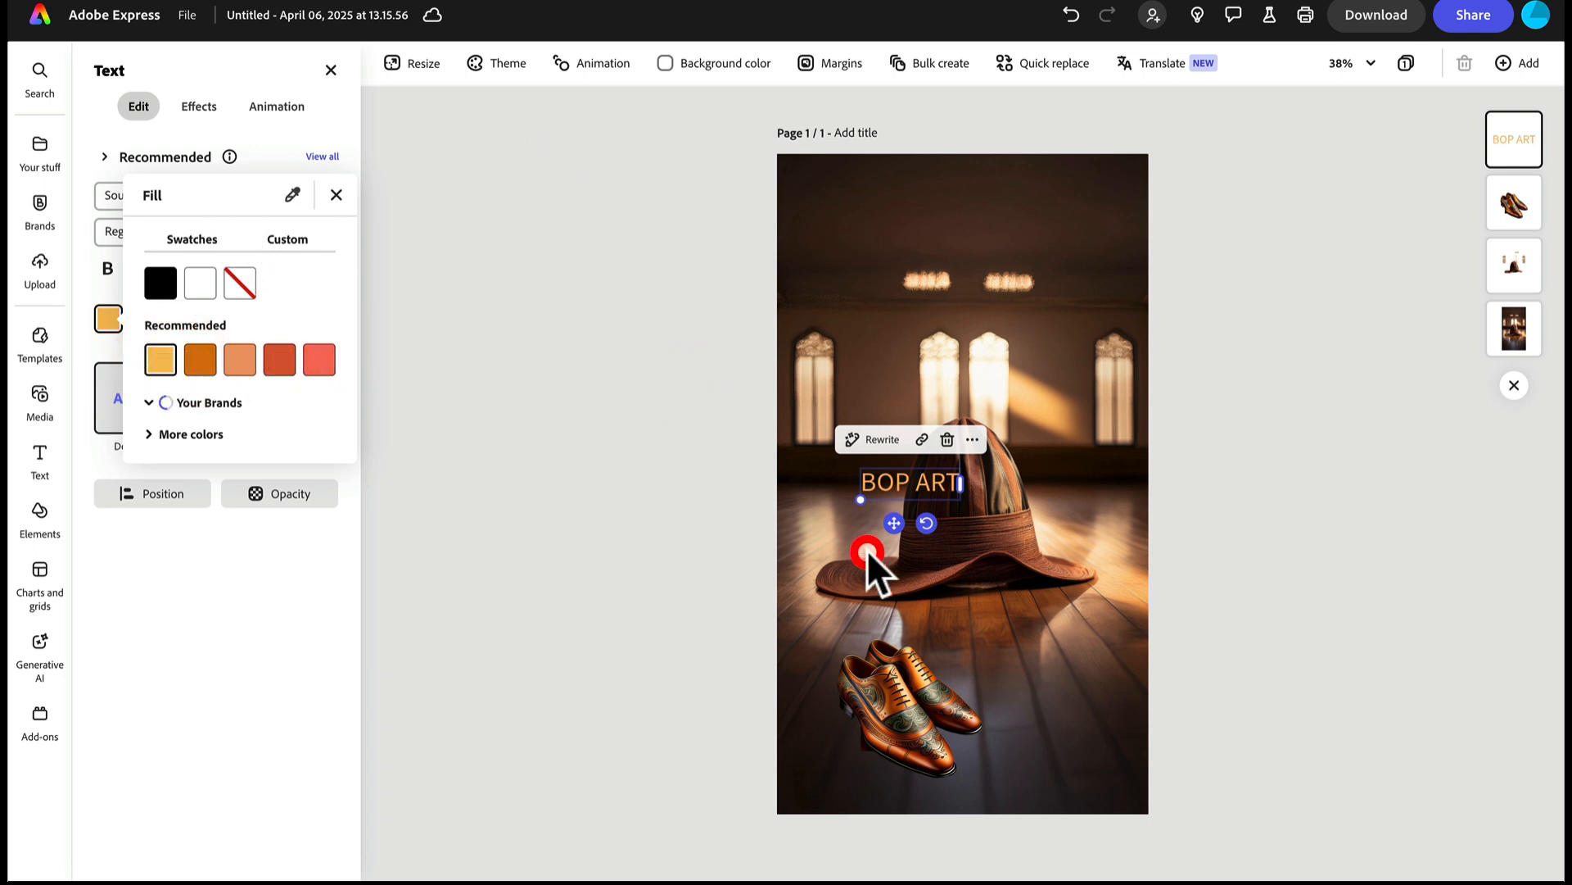
pyautogui.click(750, 560)
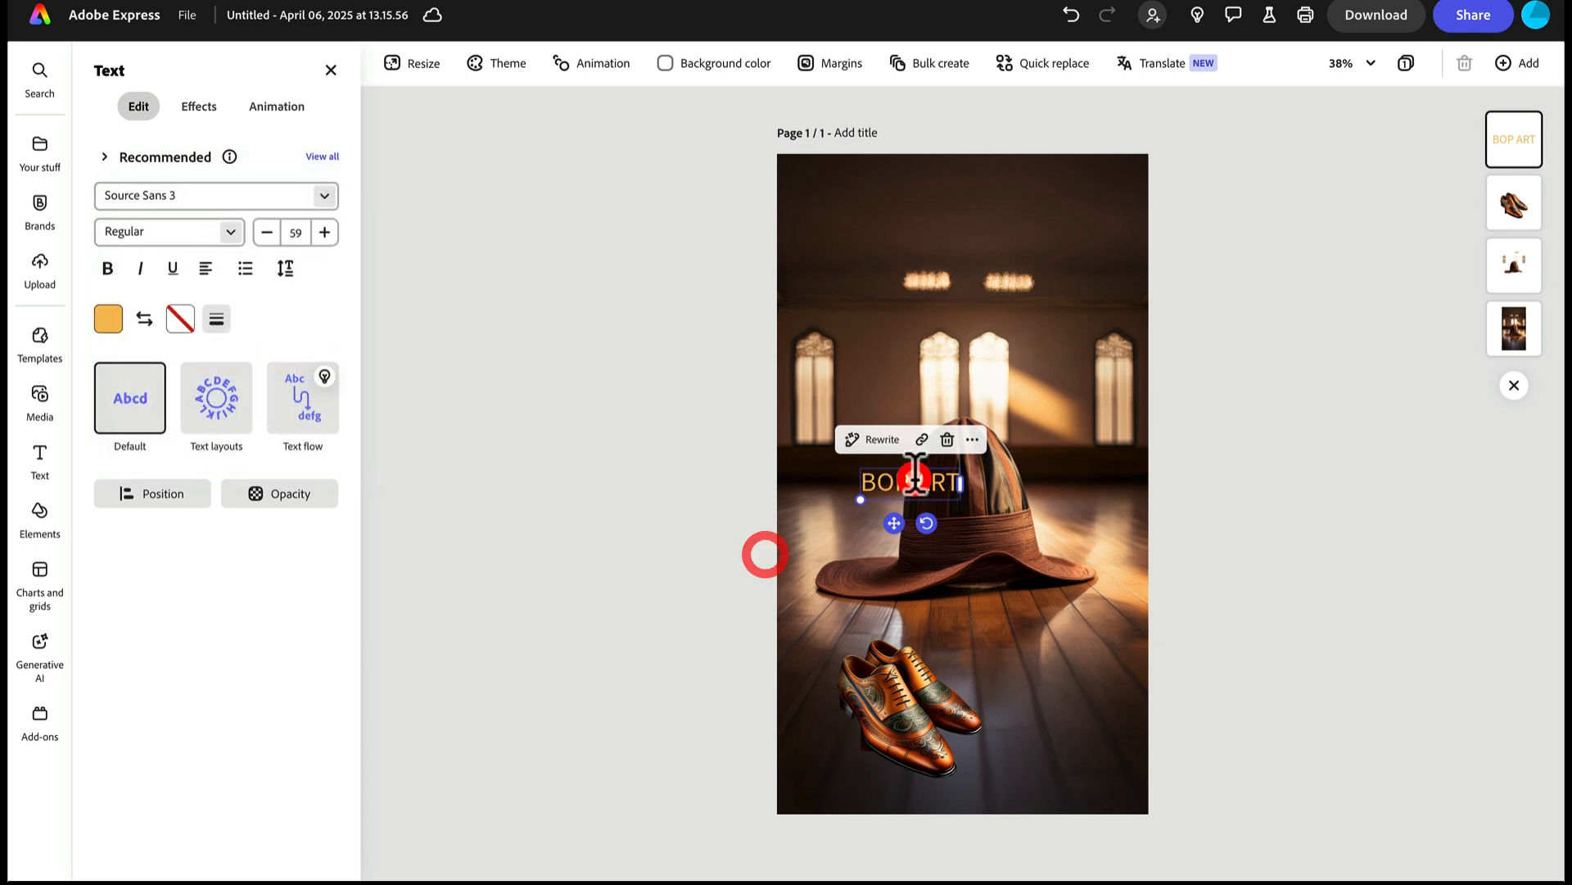
# Step: Enlarge the "BOP ART" text to about size 198 and position it across the hat, spanning nearly the full page width
pyautogui.moveTo(858, 499); pyautogui.dragTo(575, 589)
pyautogui.moveTo(889, 523); pyautogui.dragTo(1017, 482)
pyautogui.click(453, 405)
pyautogui.click(684, 537)
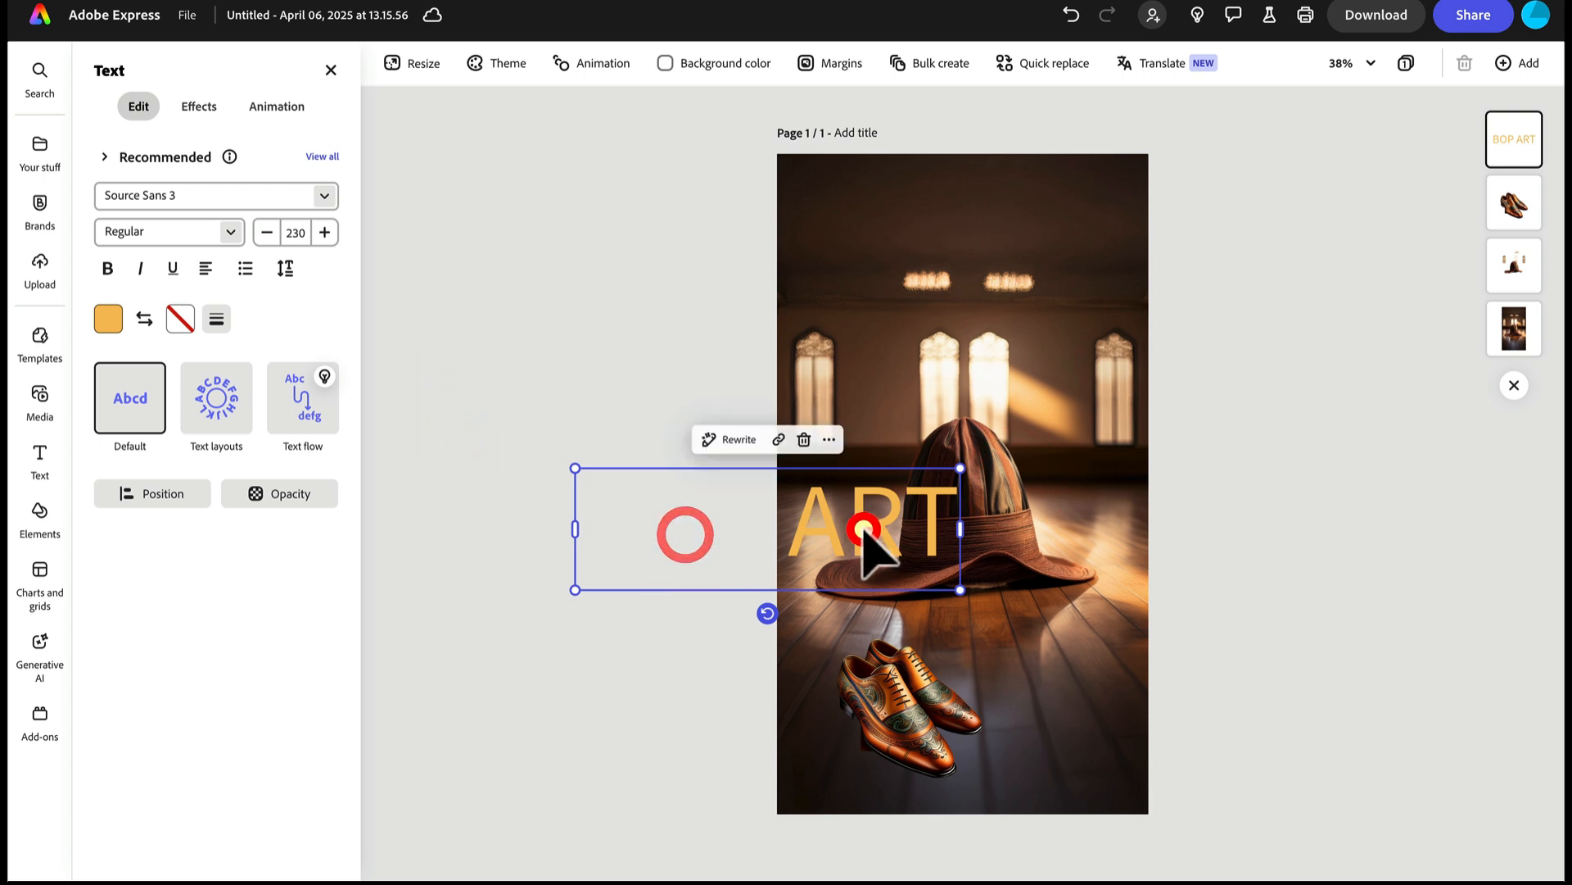
pyautogui.moveTo(860, 542); pyautogui.dragTo(1072, 503)
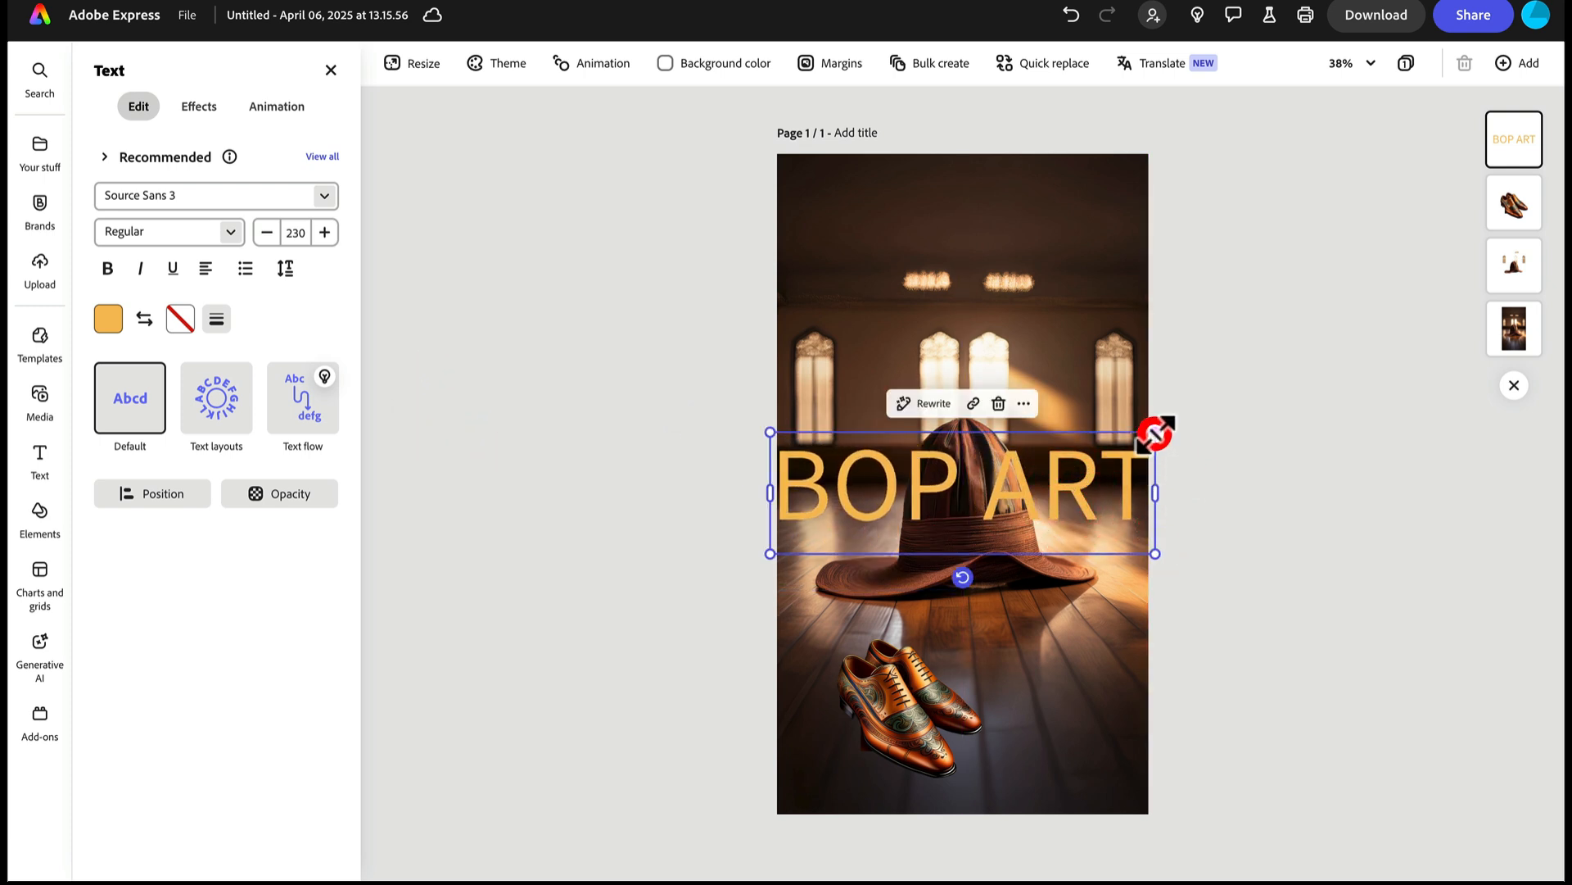
pyautogui.moveTo(1152, 434); pyautogui.dragTo(1098, 460)
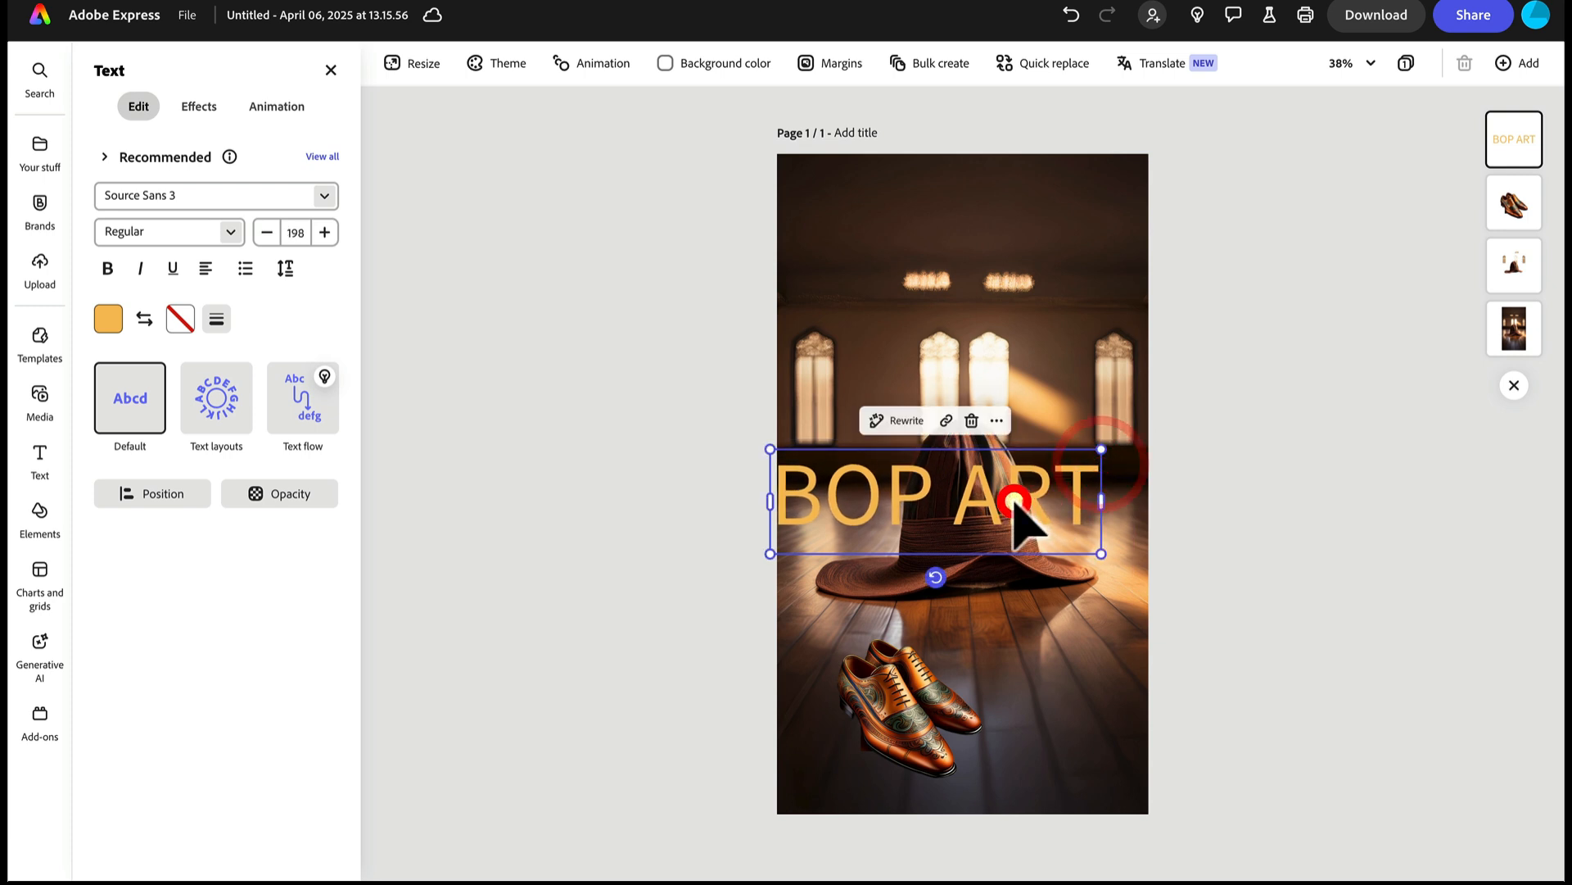
pyautogui.moveTo(1014, 502); pyautogui.dragTo(1053, 483)
# Step: Apply the Classic shadow effect to the "BOP ART" text and deselect it
pyautogui.click(201, 106)
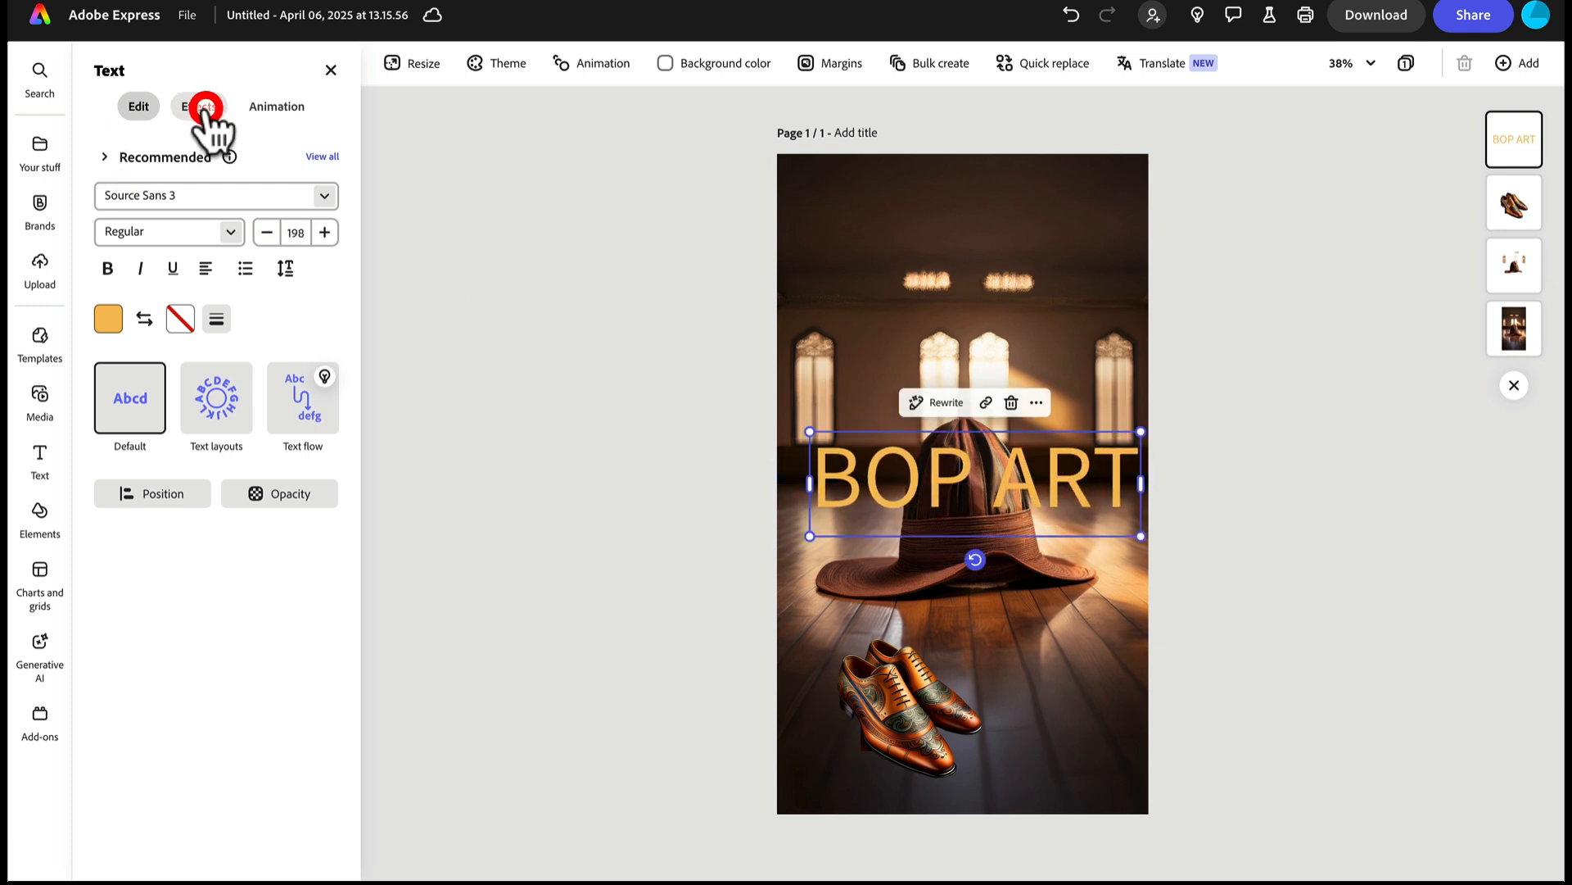
pyautogui.click(216, 402)
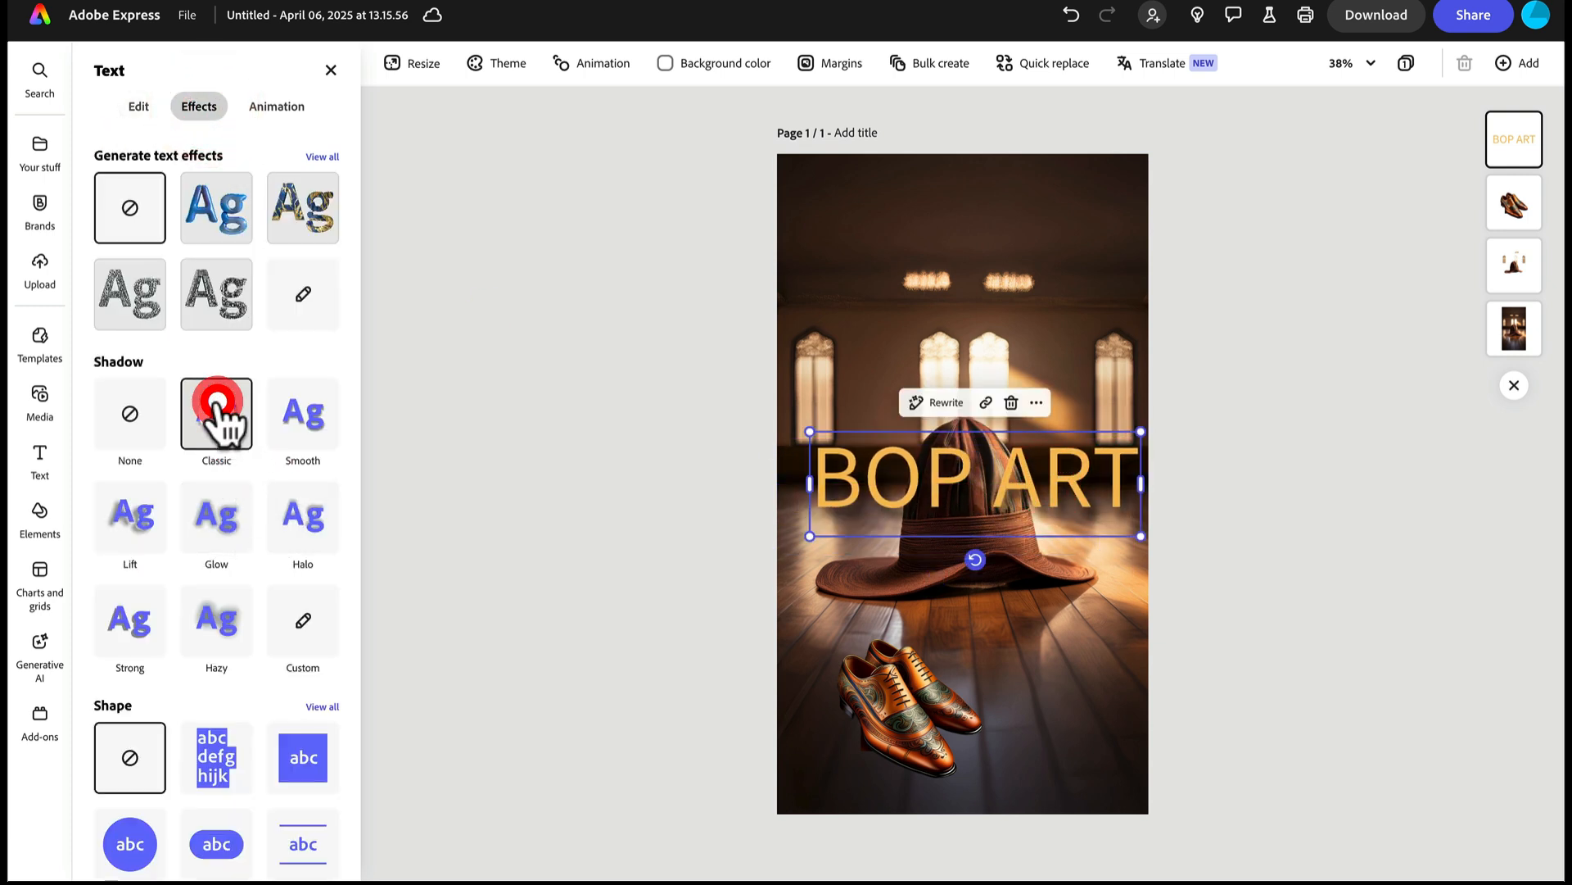
pyautogui.click(1348, 381)
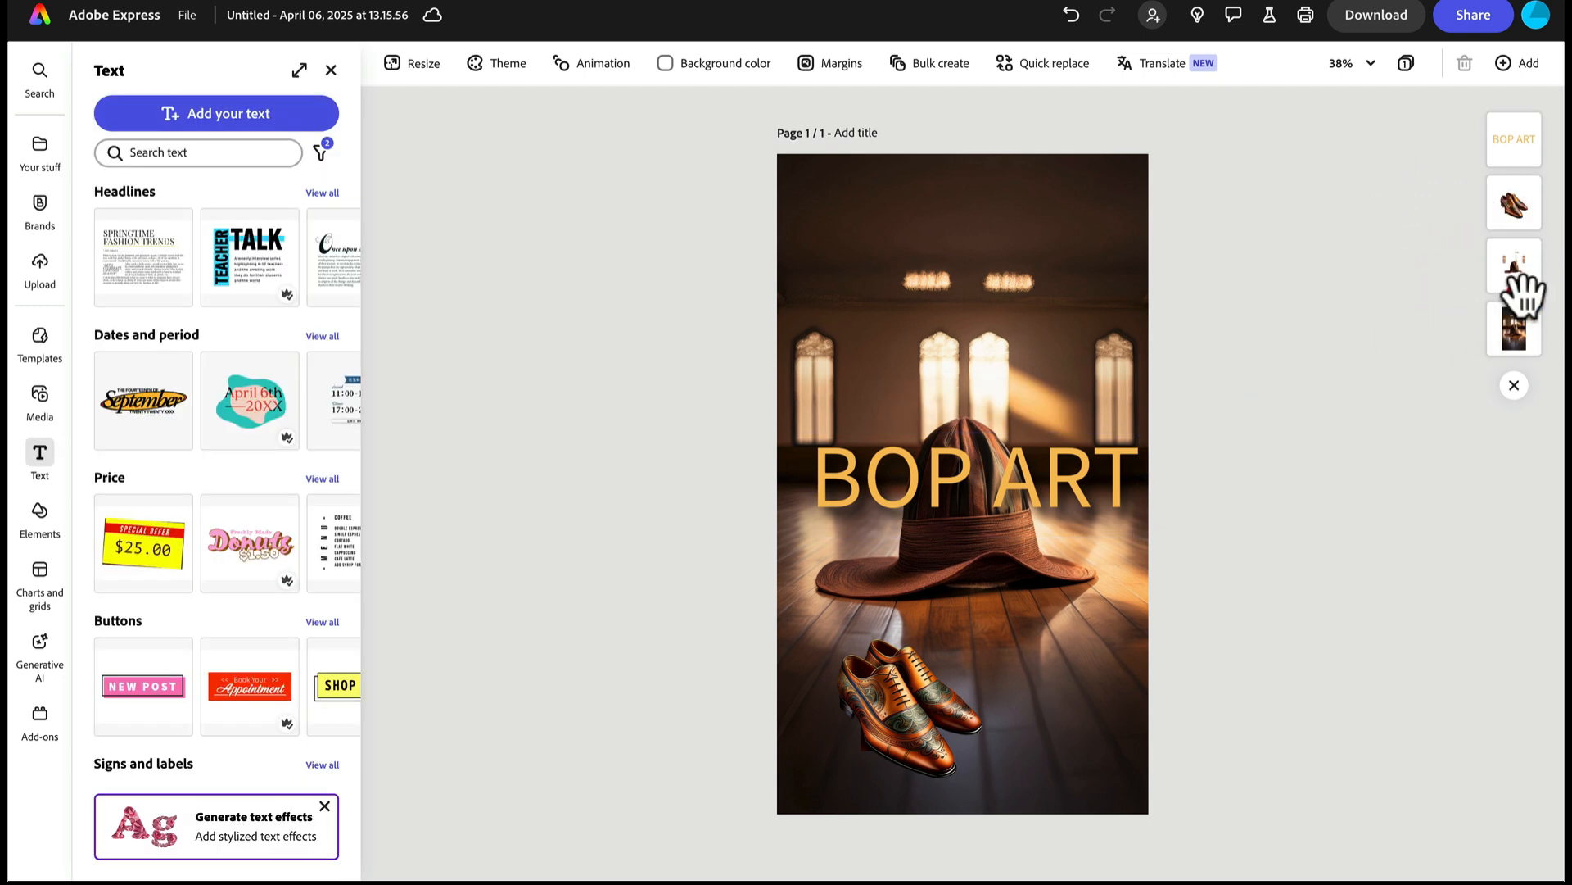
# Step: Move the "BOP ART" layer beneath the hat cut-out so the hat overlaps the letters, and nudge the cut-out slightly
pyautogui.click(1432, 127)
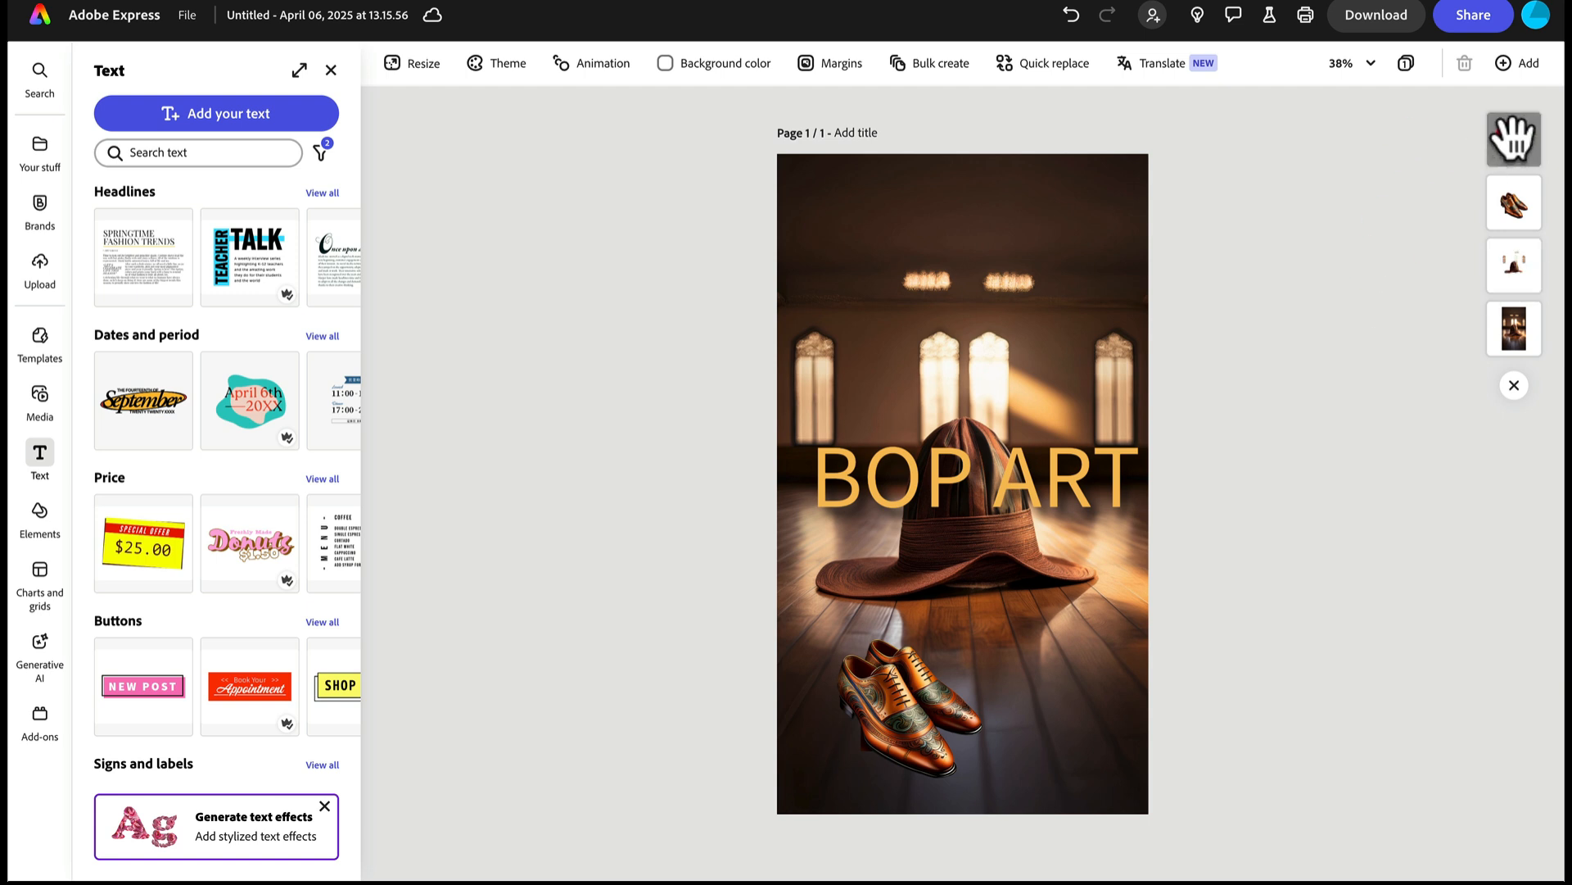
pyautogui.moveTo(1511, 135); pyautogui.dragTo(1518, 269)
pyautogui.click(1195, 383)
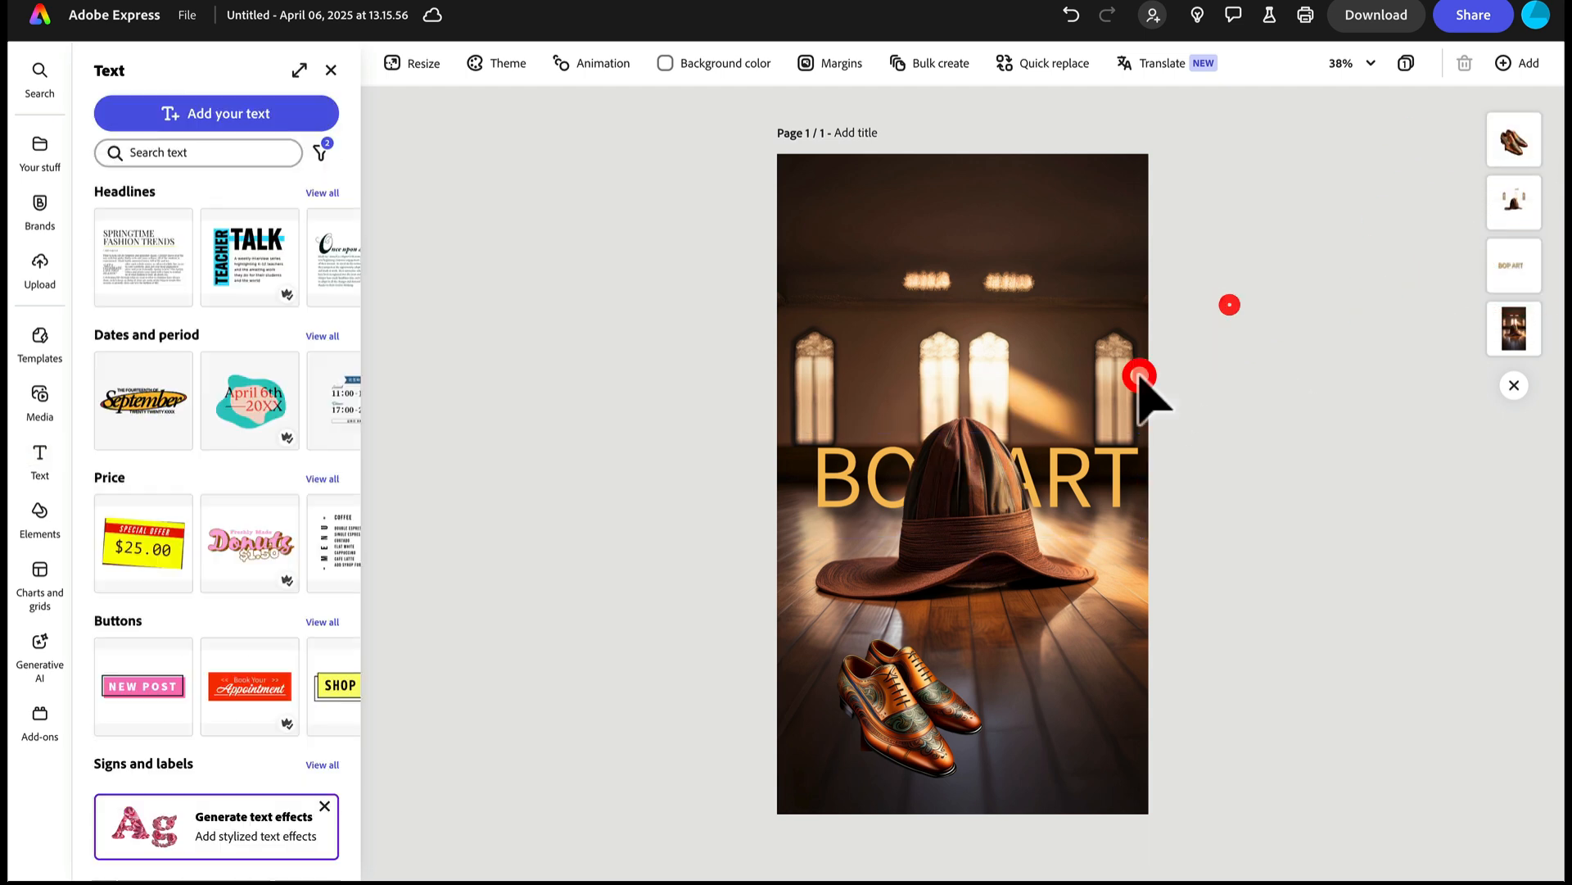
pyautogui.click(1062, 458)
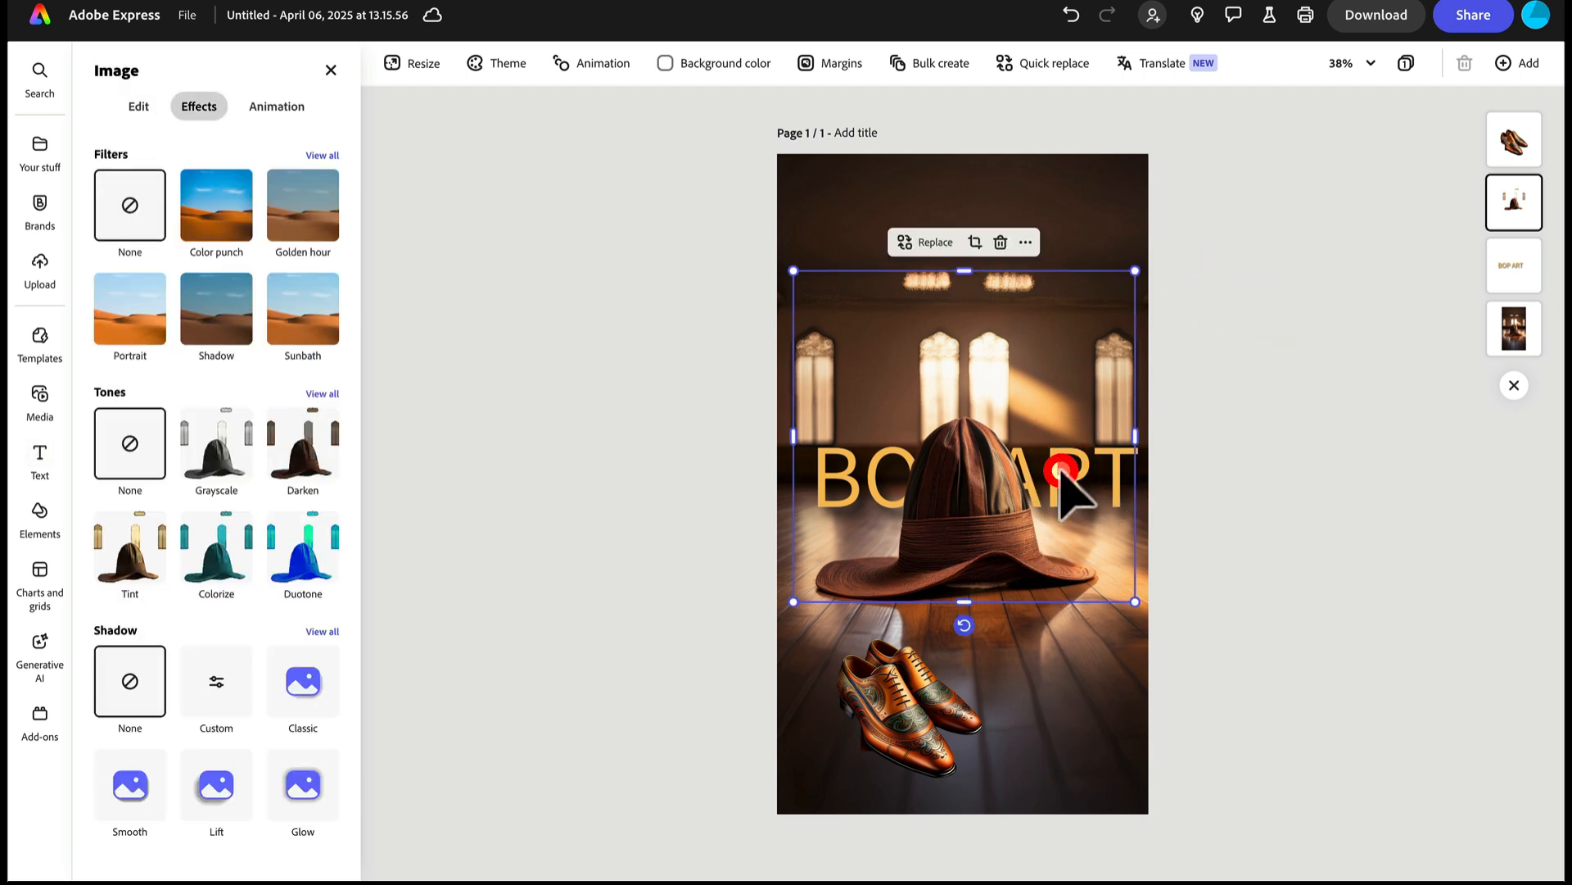
pyautogui.moveTo(1062, 471); pyautogui.dragTo(1060, 468)
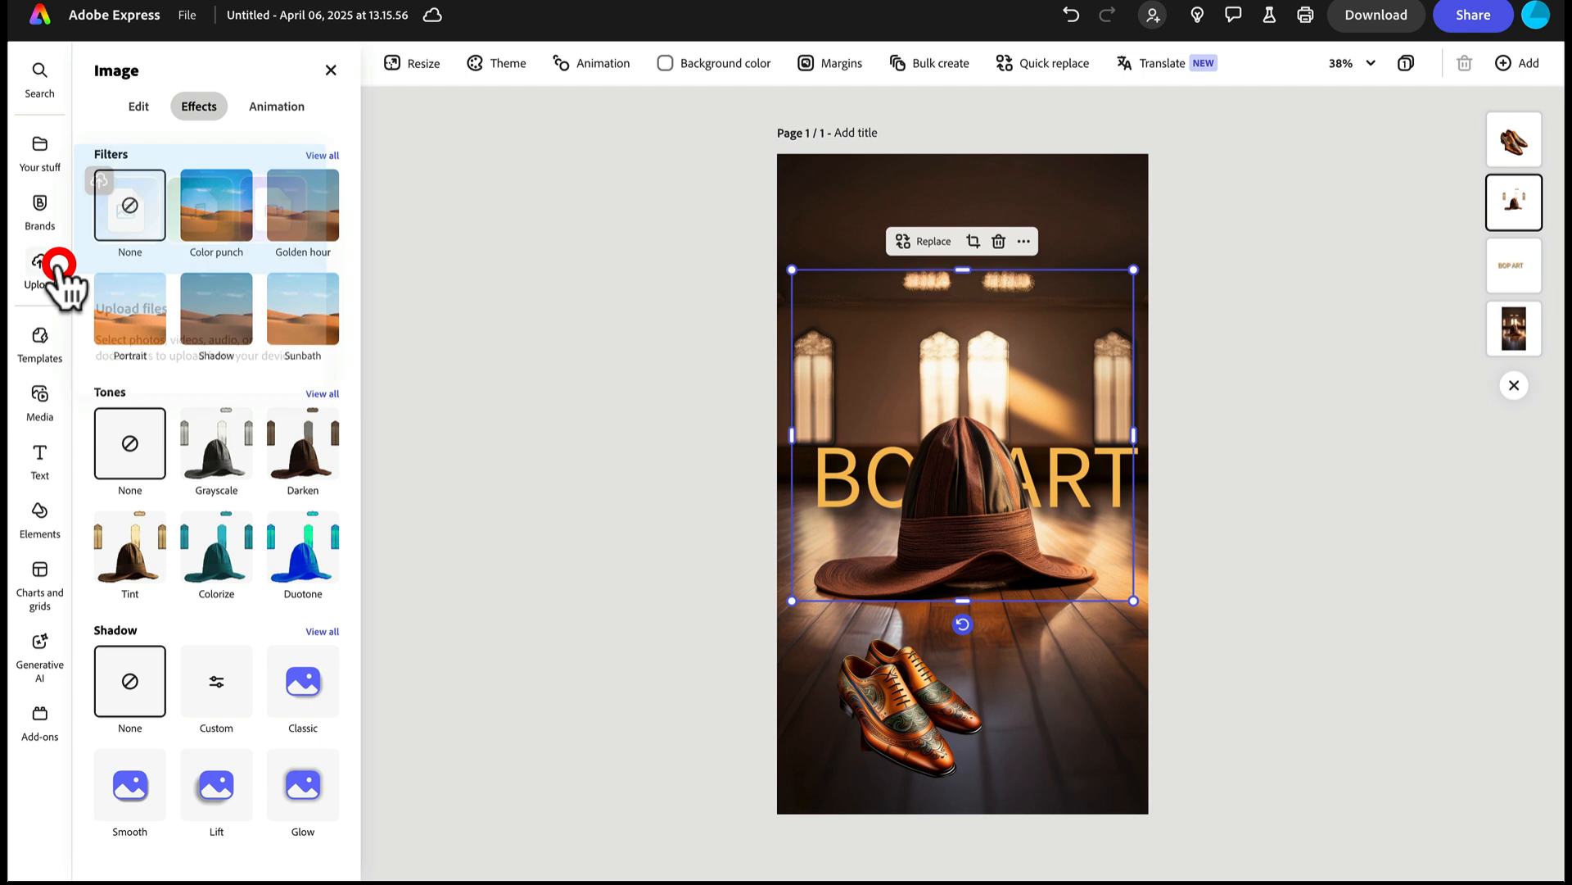
# Step: Upload the yellow logo image with the blue figure from the wirecastsnapshot folder into the design
pyautogui.click(57, 205)
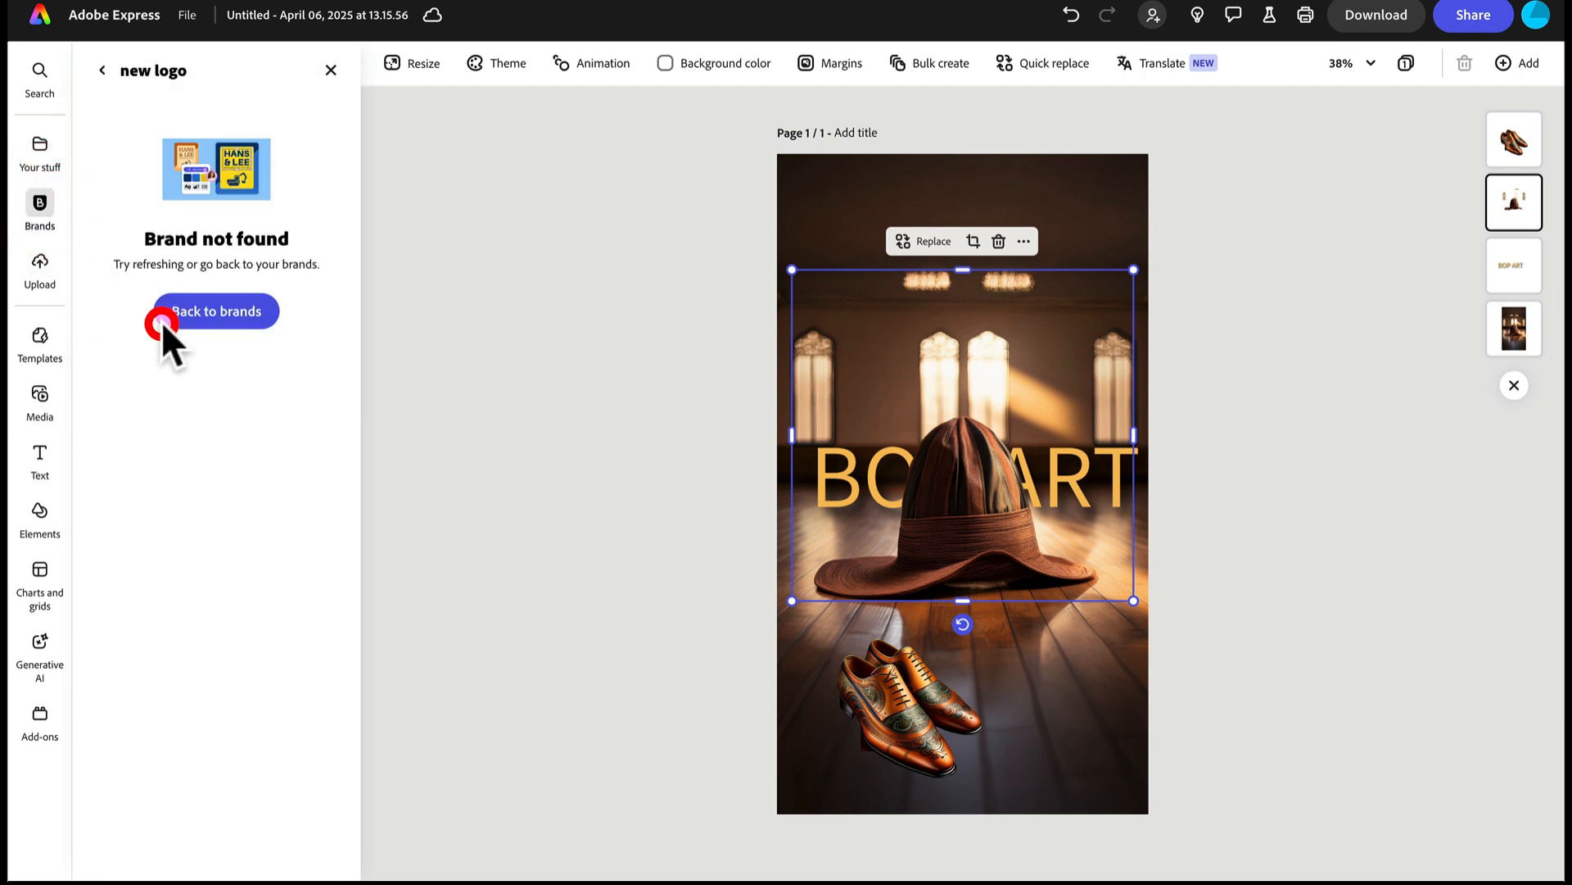
pyautogui.click(42, 207)
pyautogui.click(33, 271)
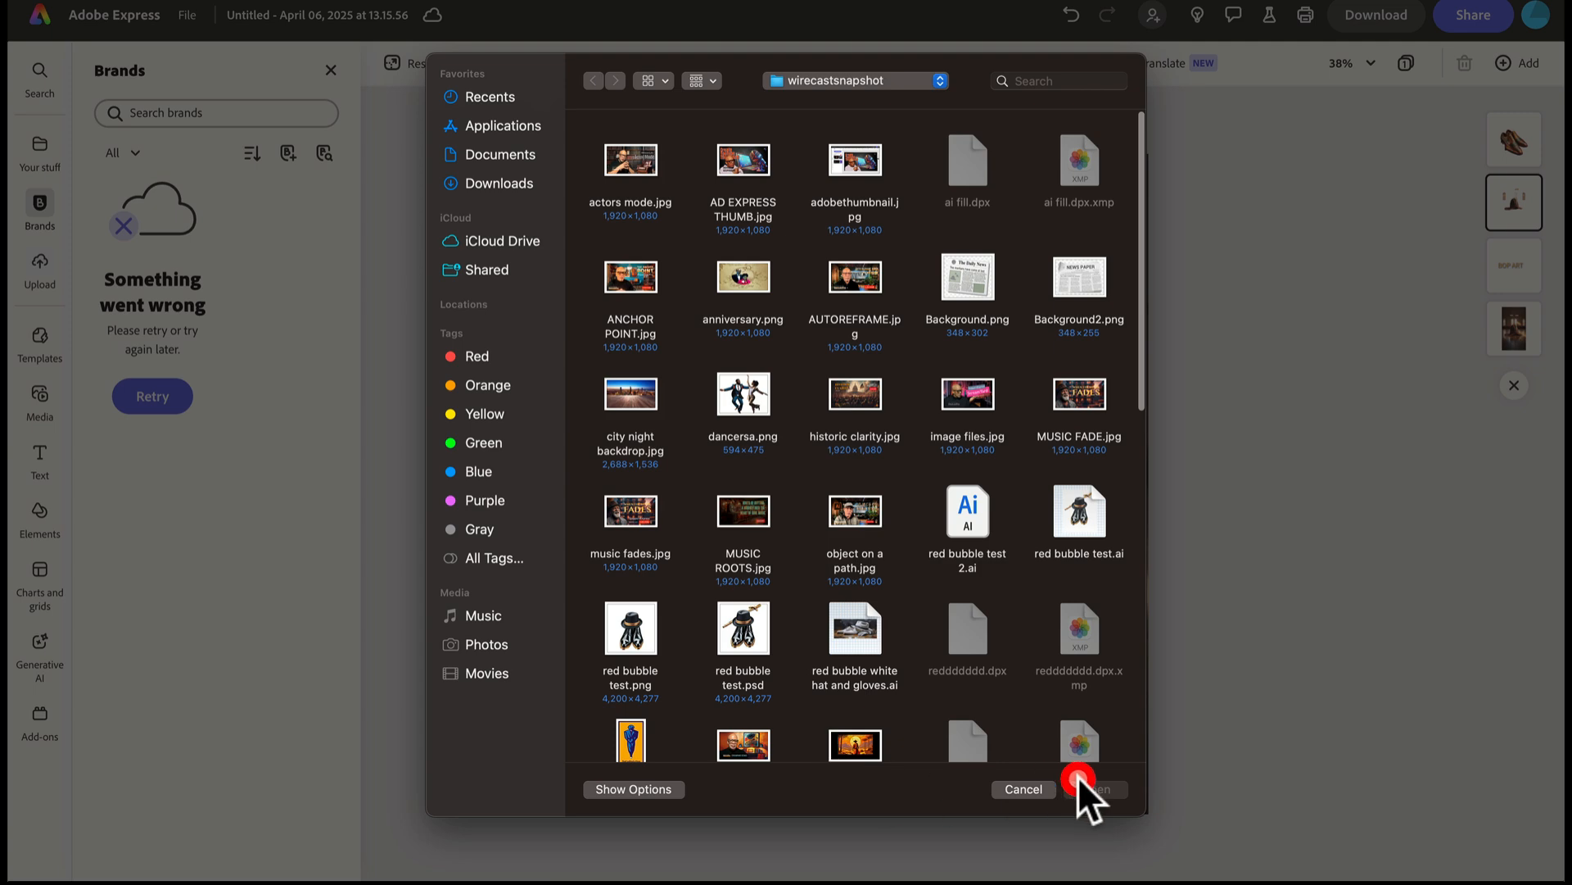
pyautogui.click(629, 741)
pyautogui.click(1098, 788)
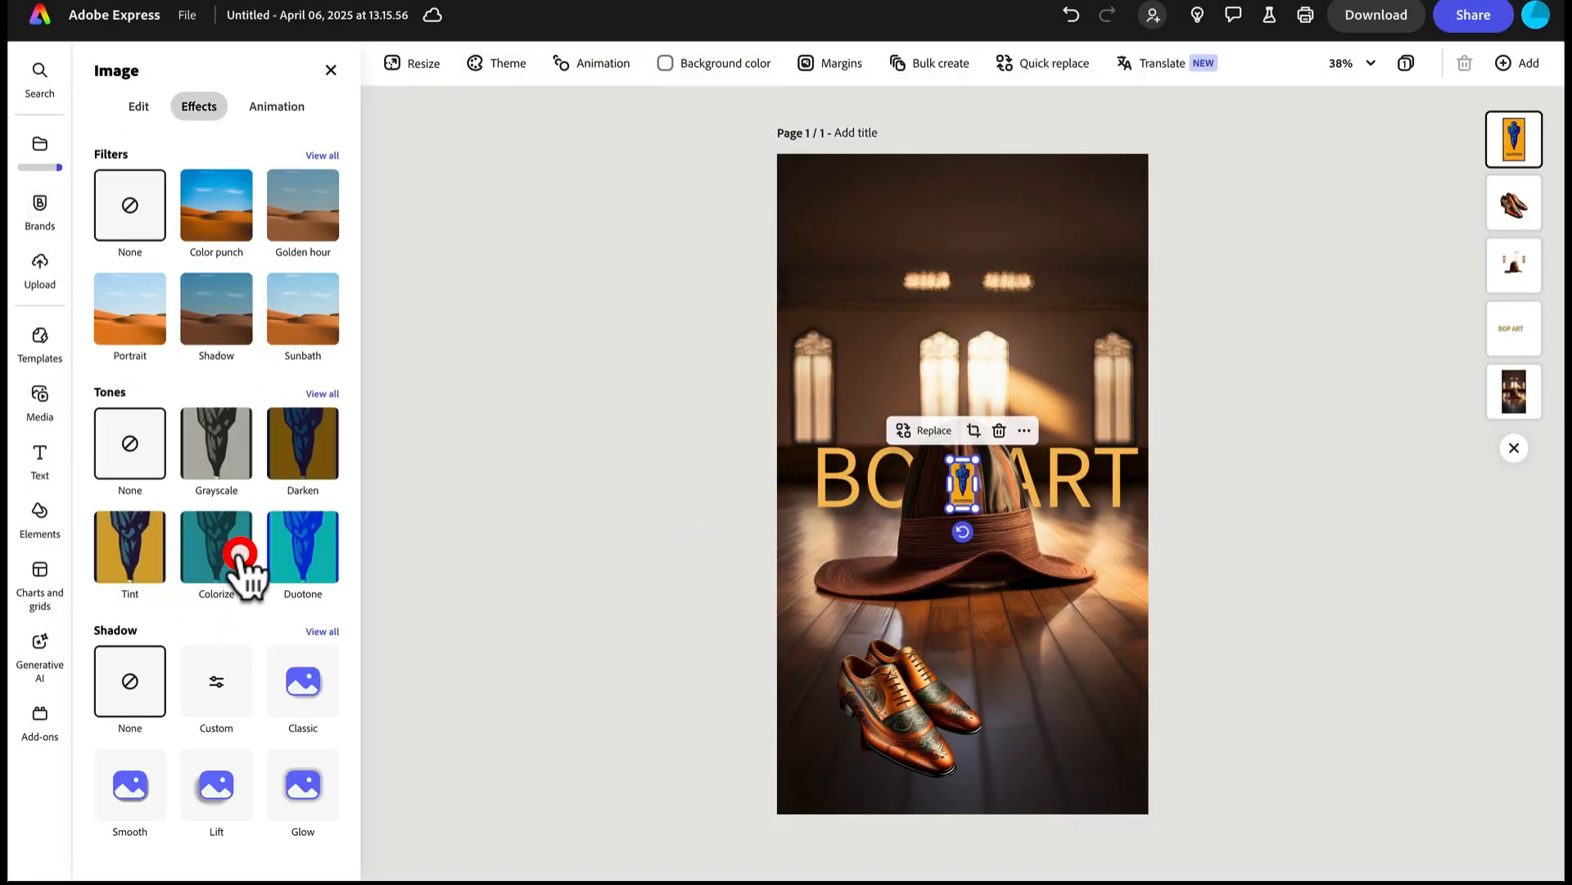
# Step: Apply the Tint tone to the logo image and move it to the upper-right corner of the page
pyautogui.click(162, 536)
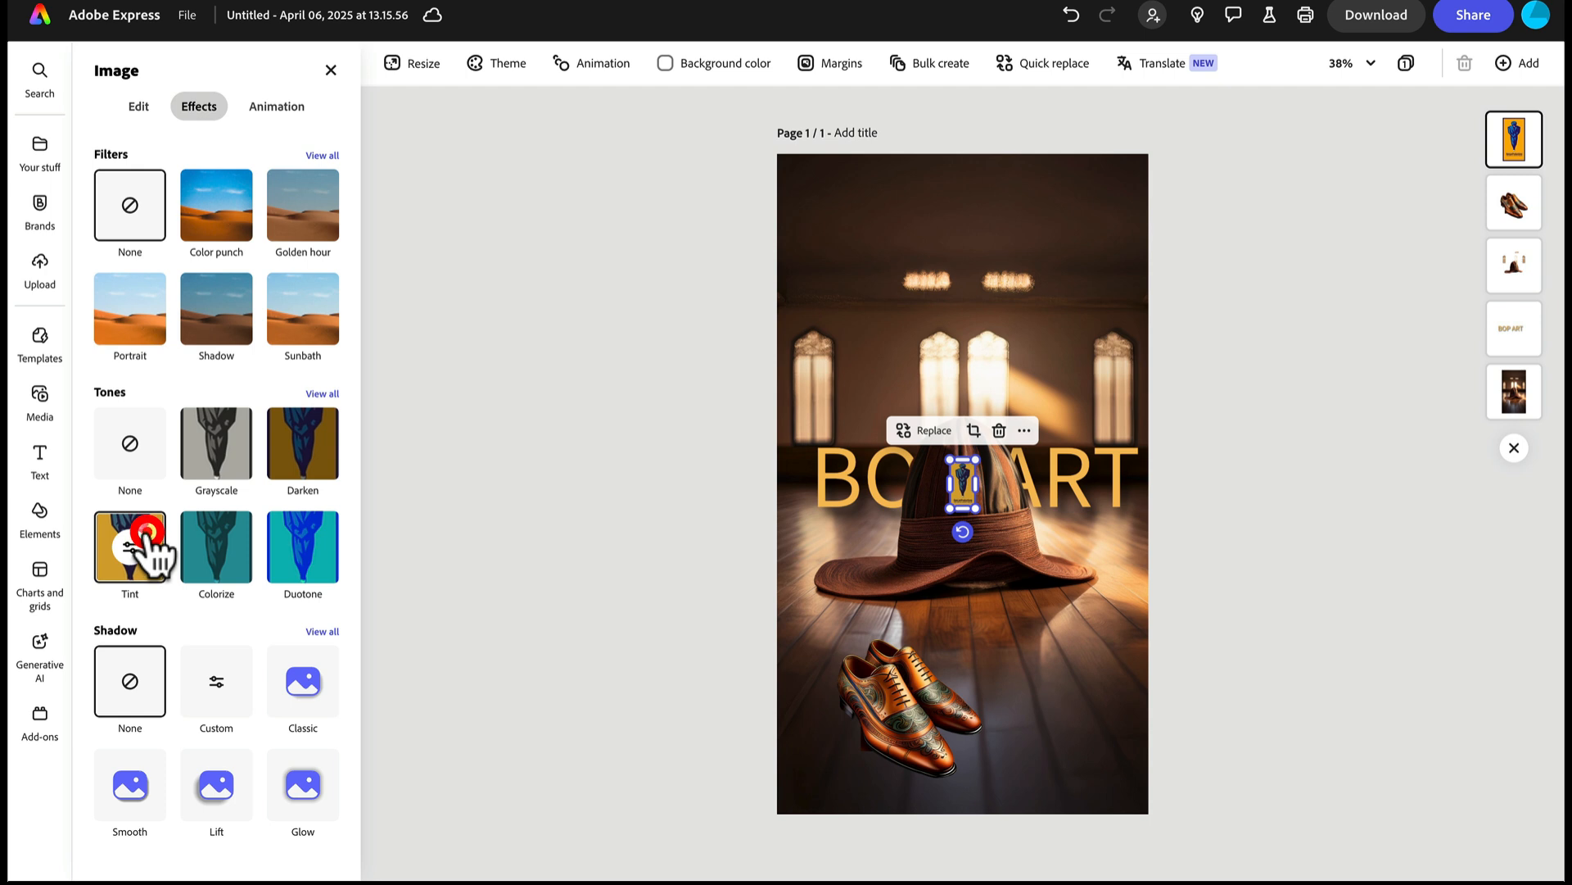
pyautogui.click(145, 534)
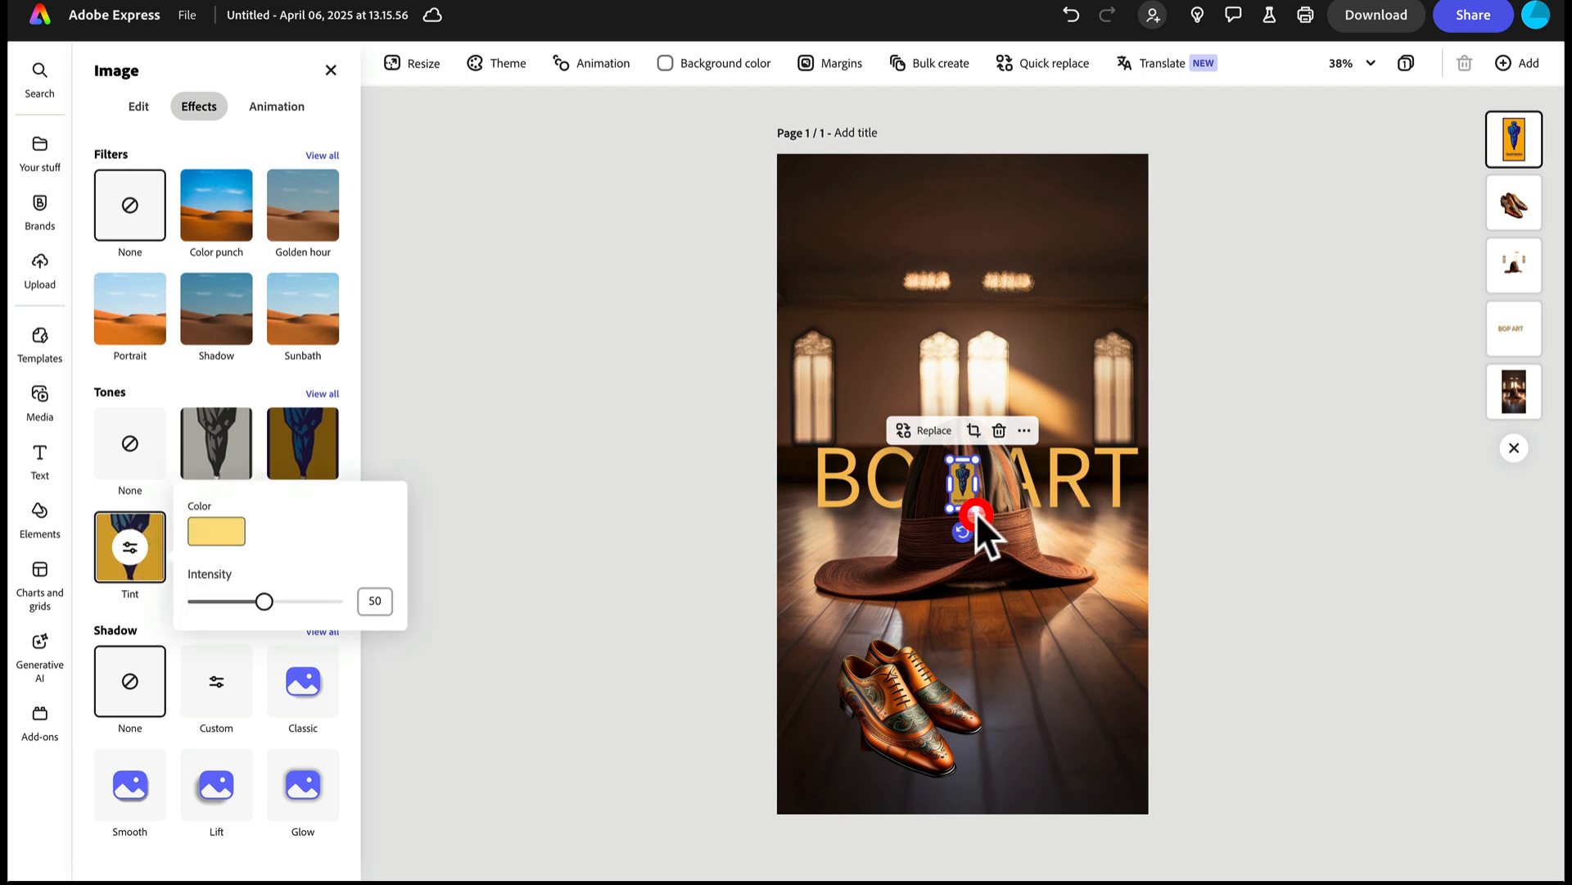
pyautogui.moveTo(981, 516); pyautogui.dragTo(1121, 190)
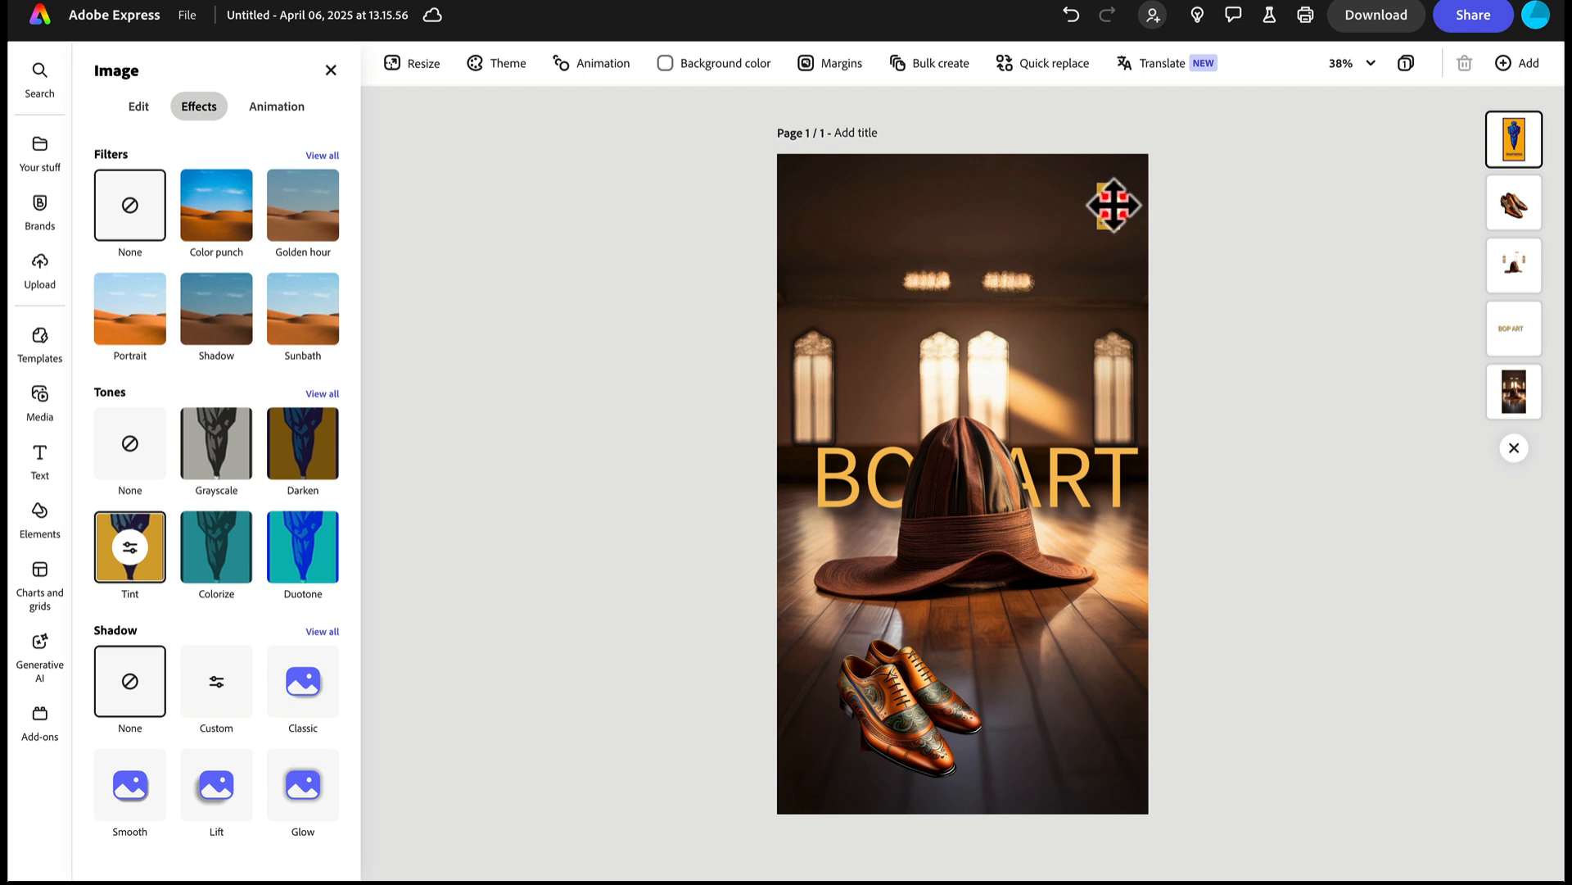
pyautogui.click(1232, 263)
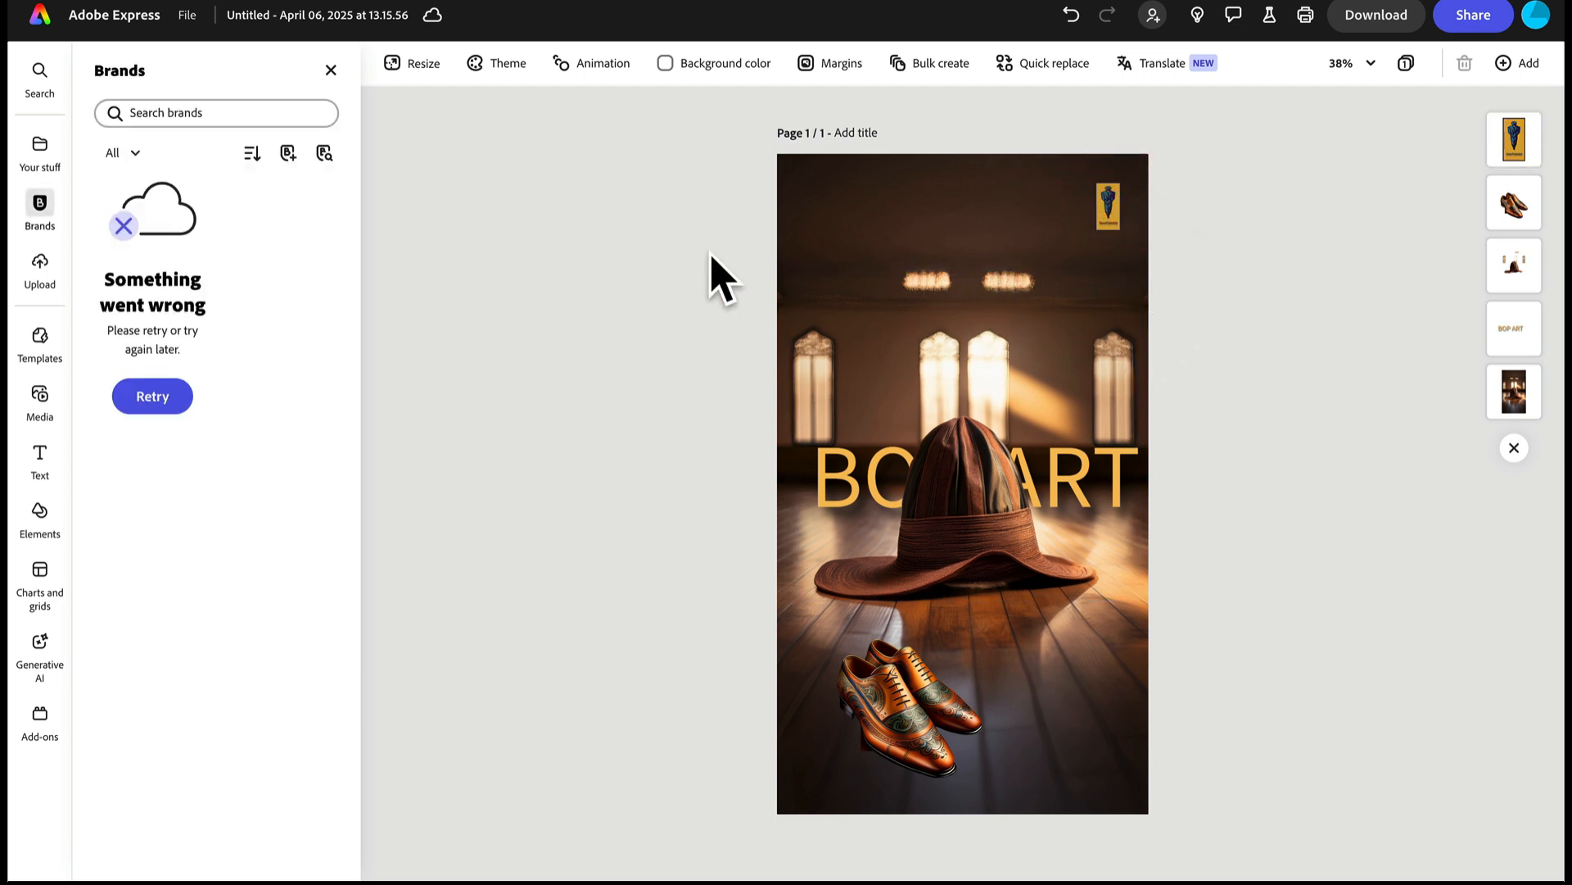
# Step: Browse the ready-made text designs and add the "Video Analytics" template from the Headlines collection
pyautogui.click(155, 408)
pyautogui.click(16, 419)
pyautogui.click(28, 451)
pyautogui.click(116, 281)
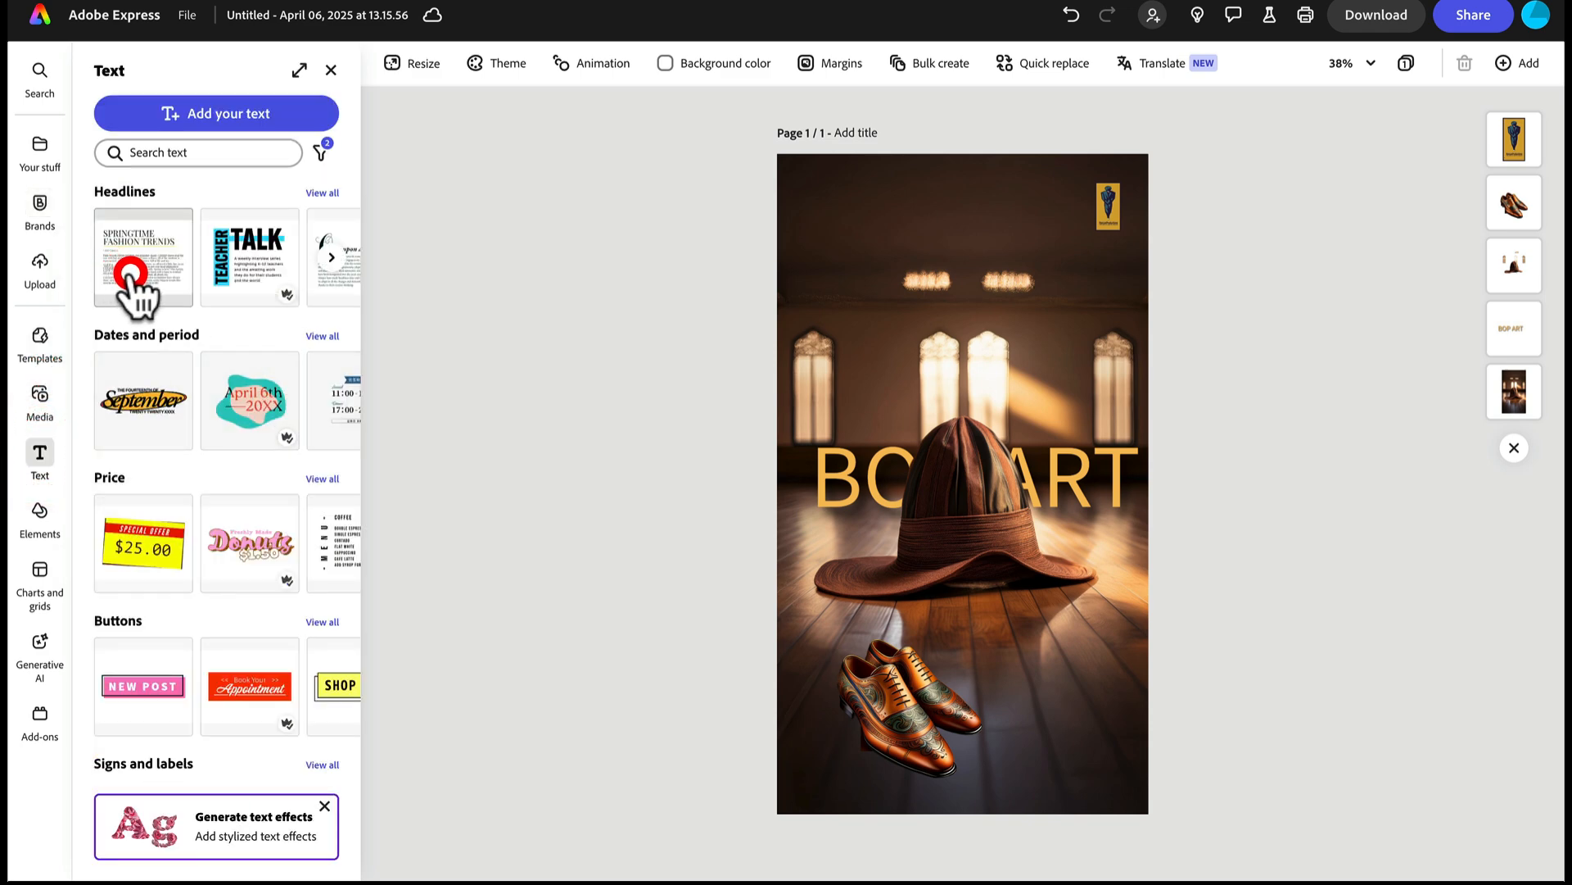
pyautogui.scroll(-9, 258, 290)
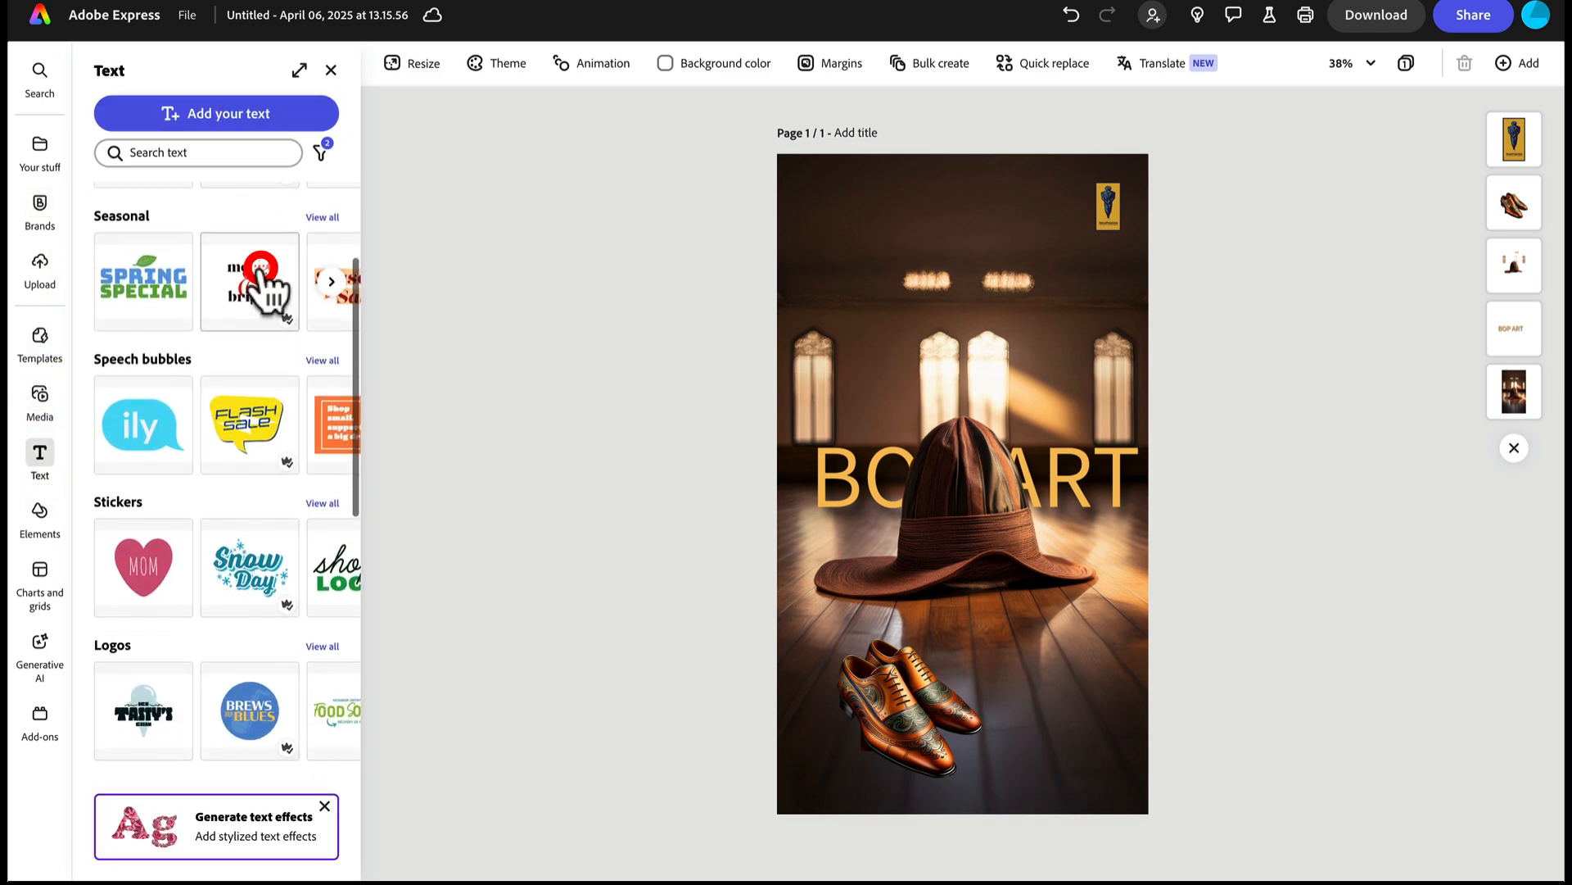
pyautogui.scroll(9, 260, 279)
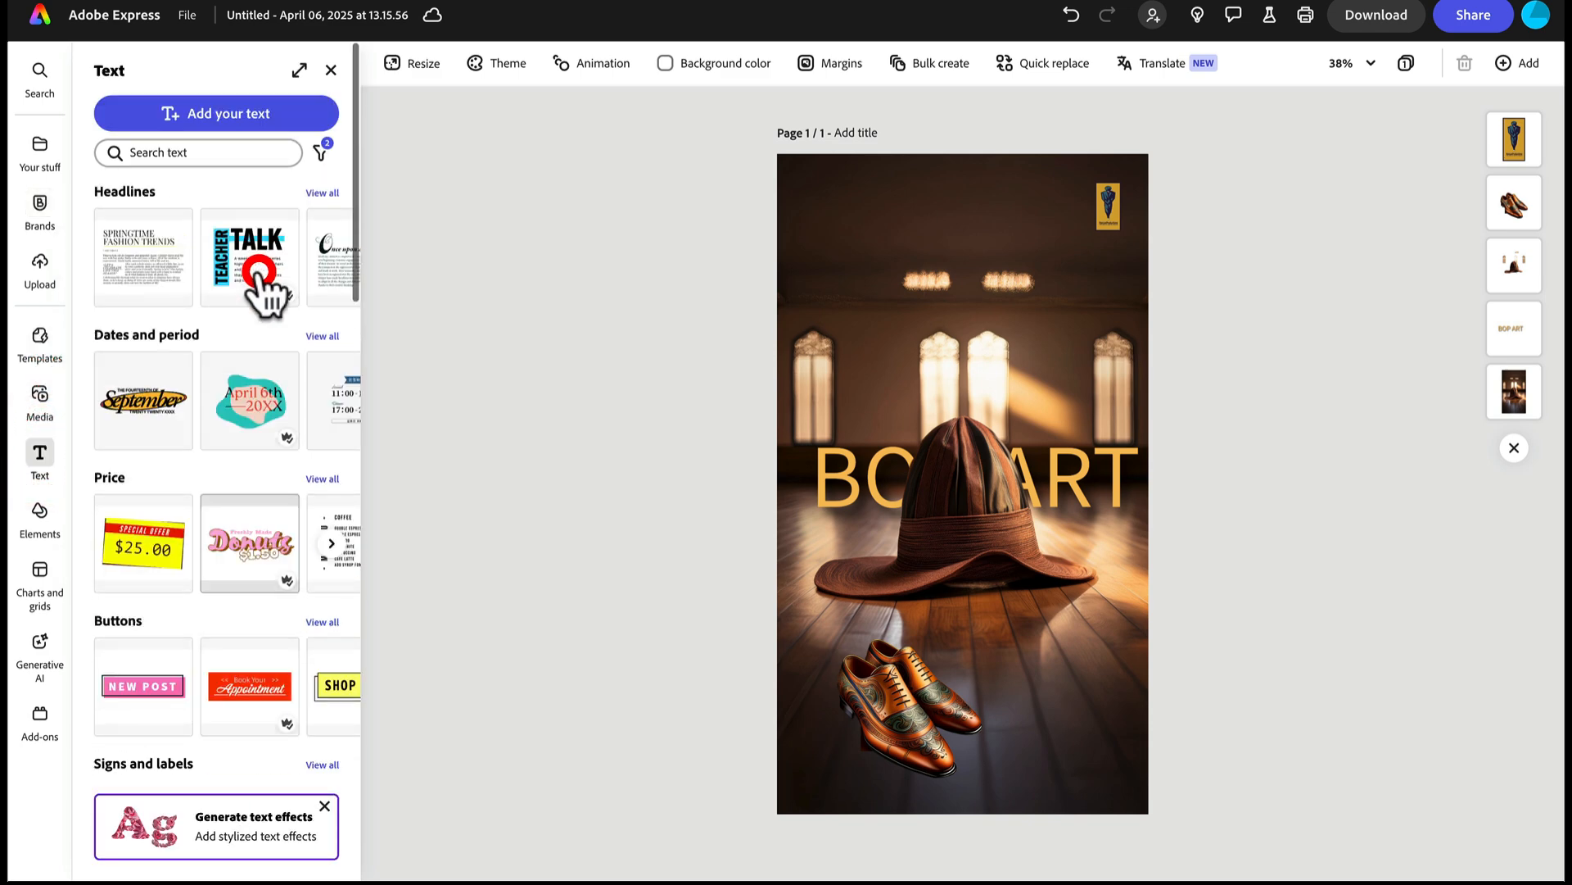
pyautogui.click(324, 193)
pyautogui.click(260, 397)
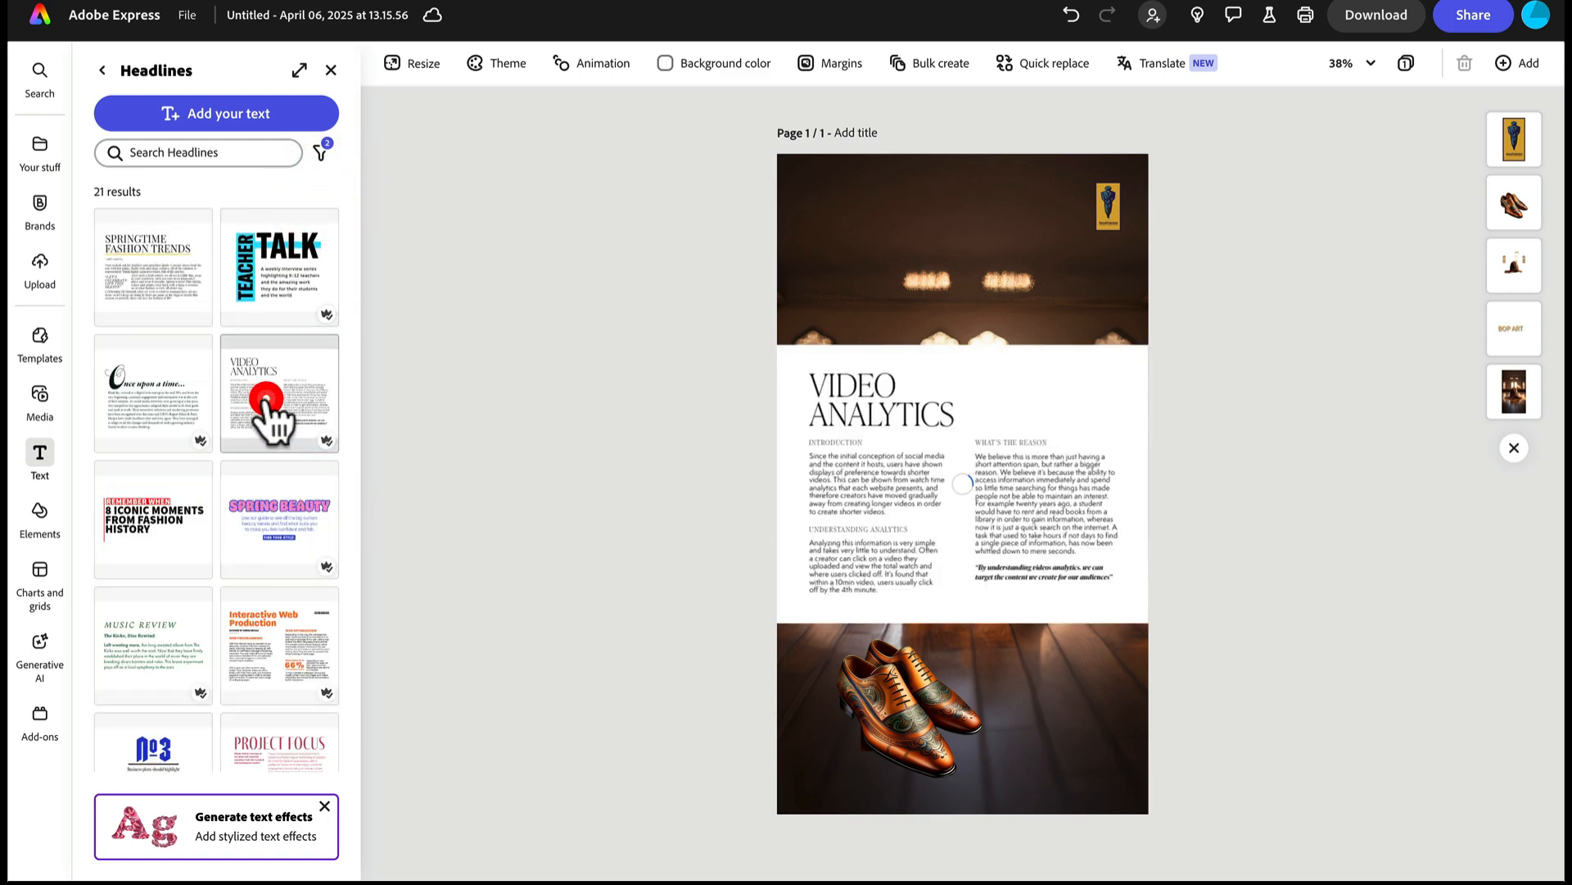
pyautogui.click(893, 393)
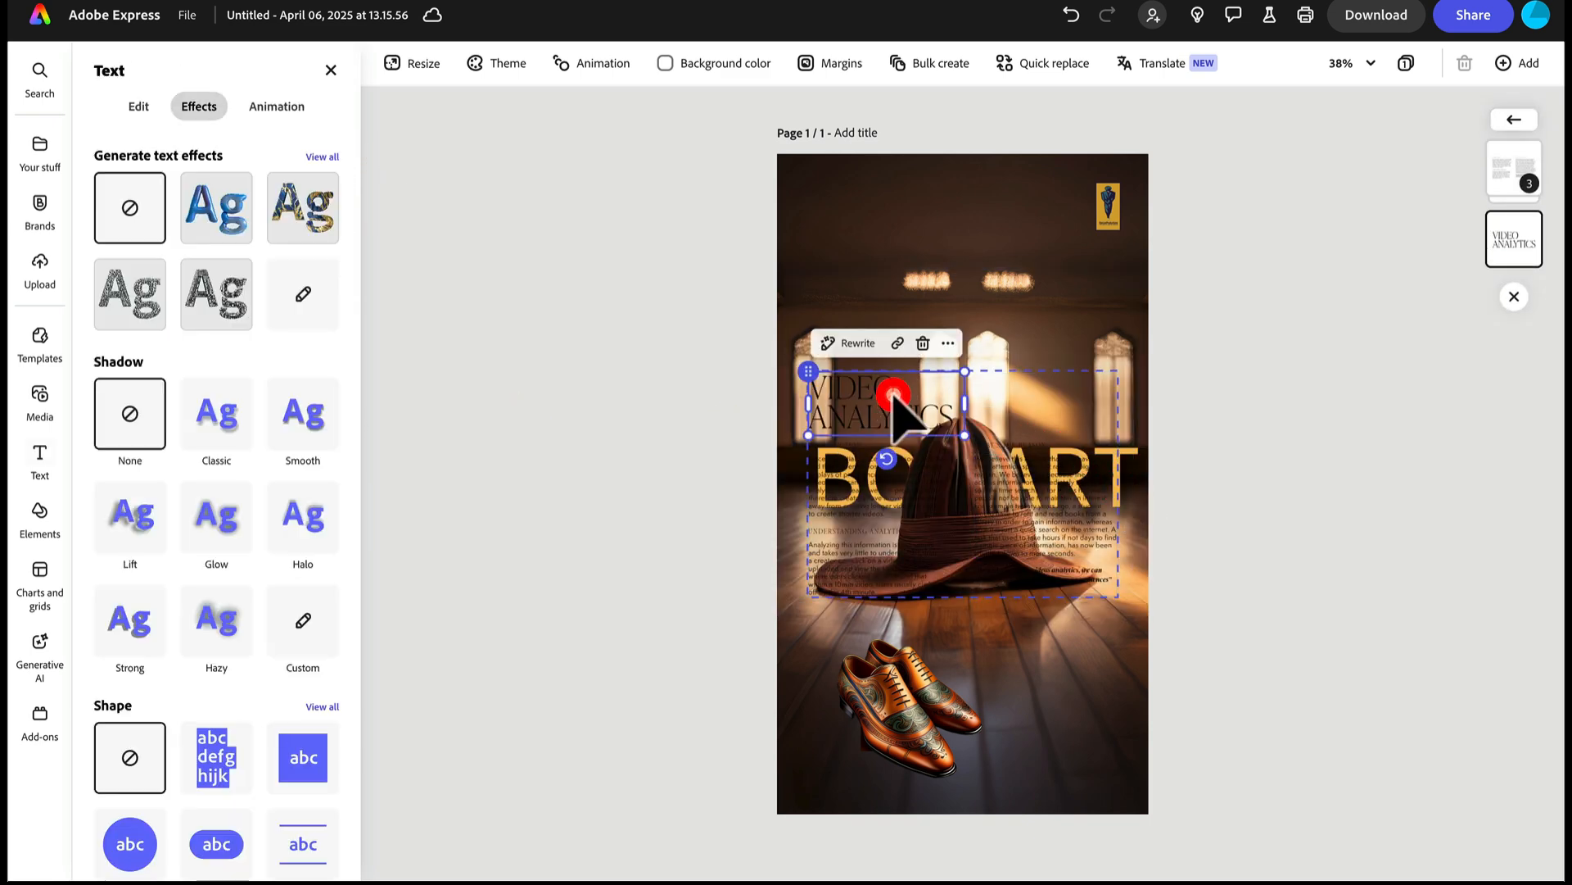
pyautogui.click(955, 348)
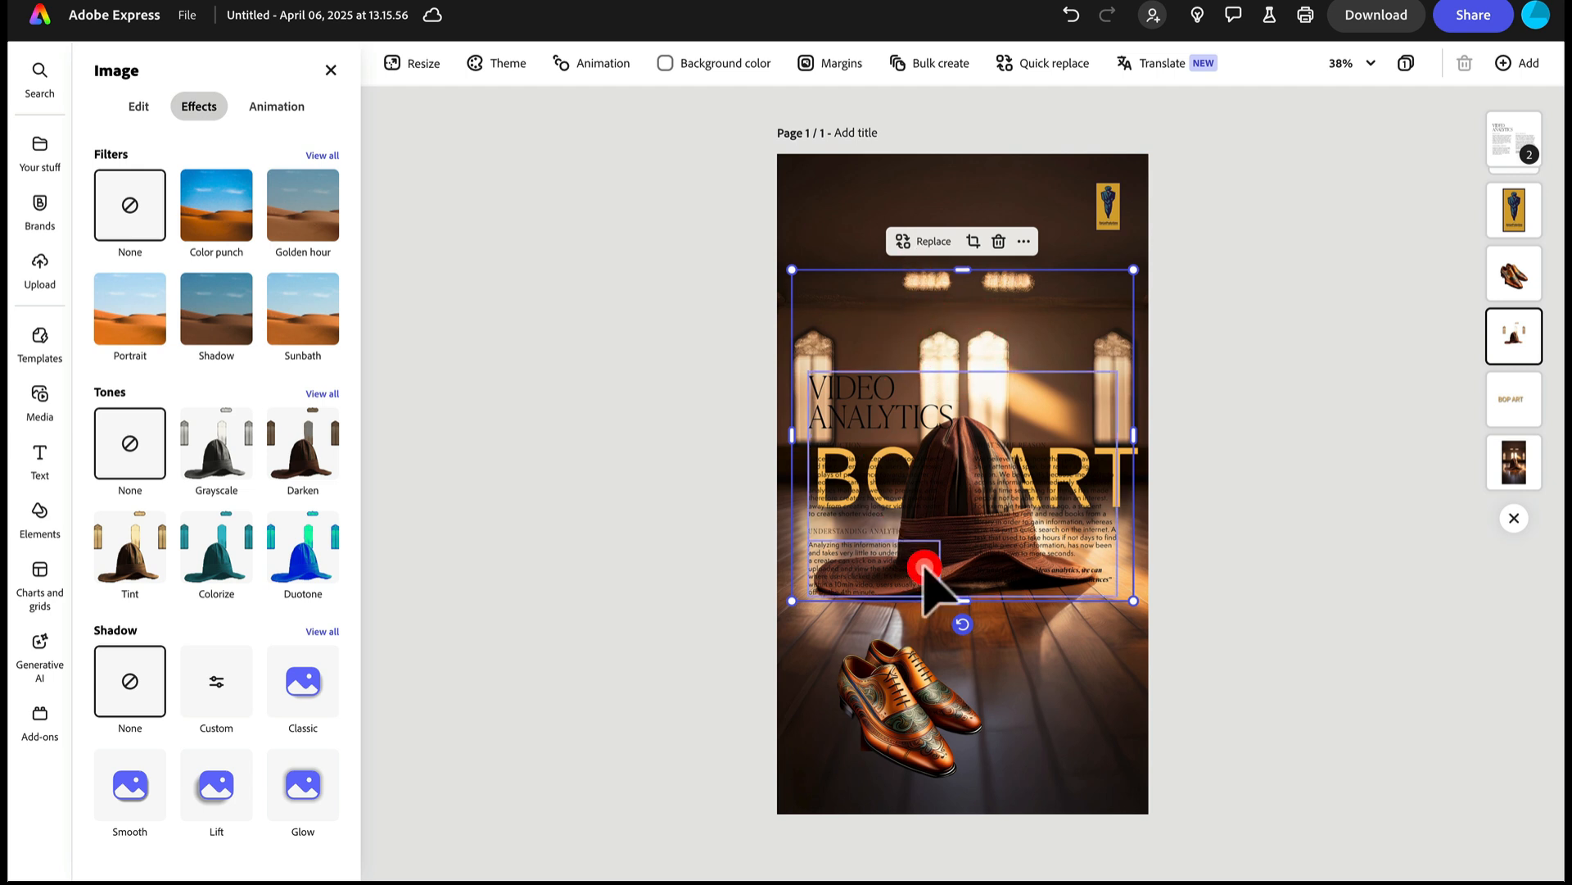
pyautogui.doubleClick(931, 344)
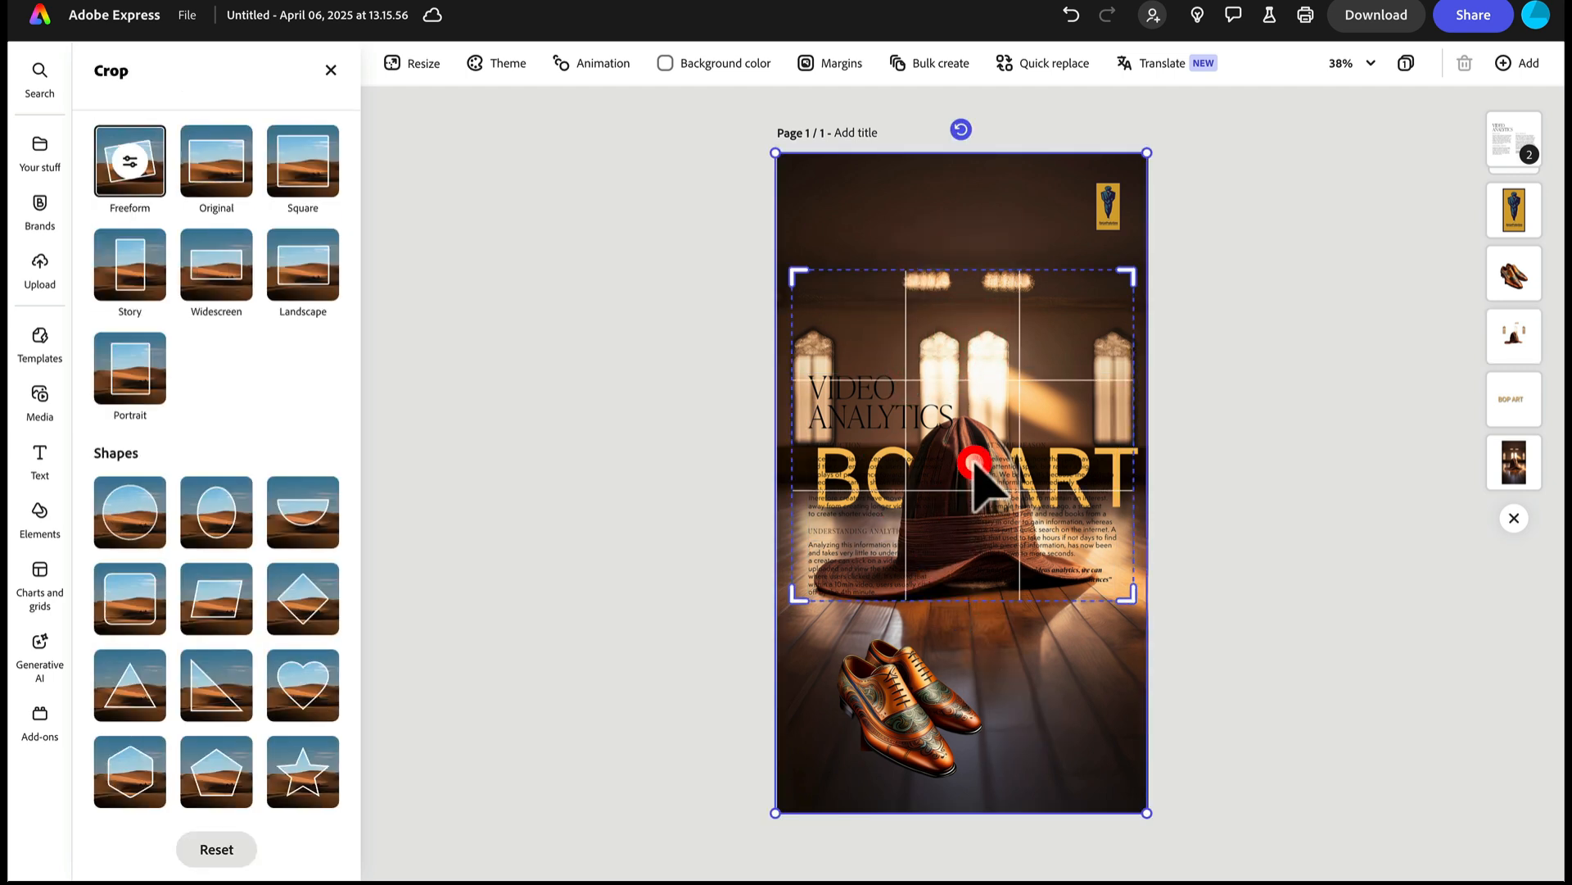
pyautogui.click(639, 340)
# Step: Move the "Video Analytics" text group to the page's upper-left corner, scale it down, and select its body text group
pyautogui.click(886, 387)
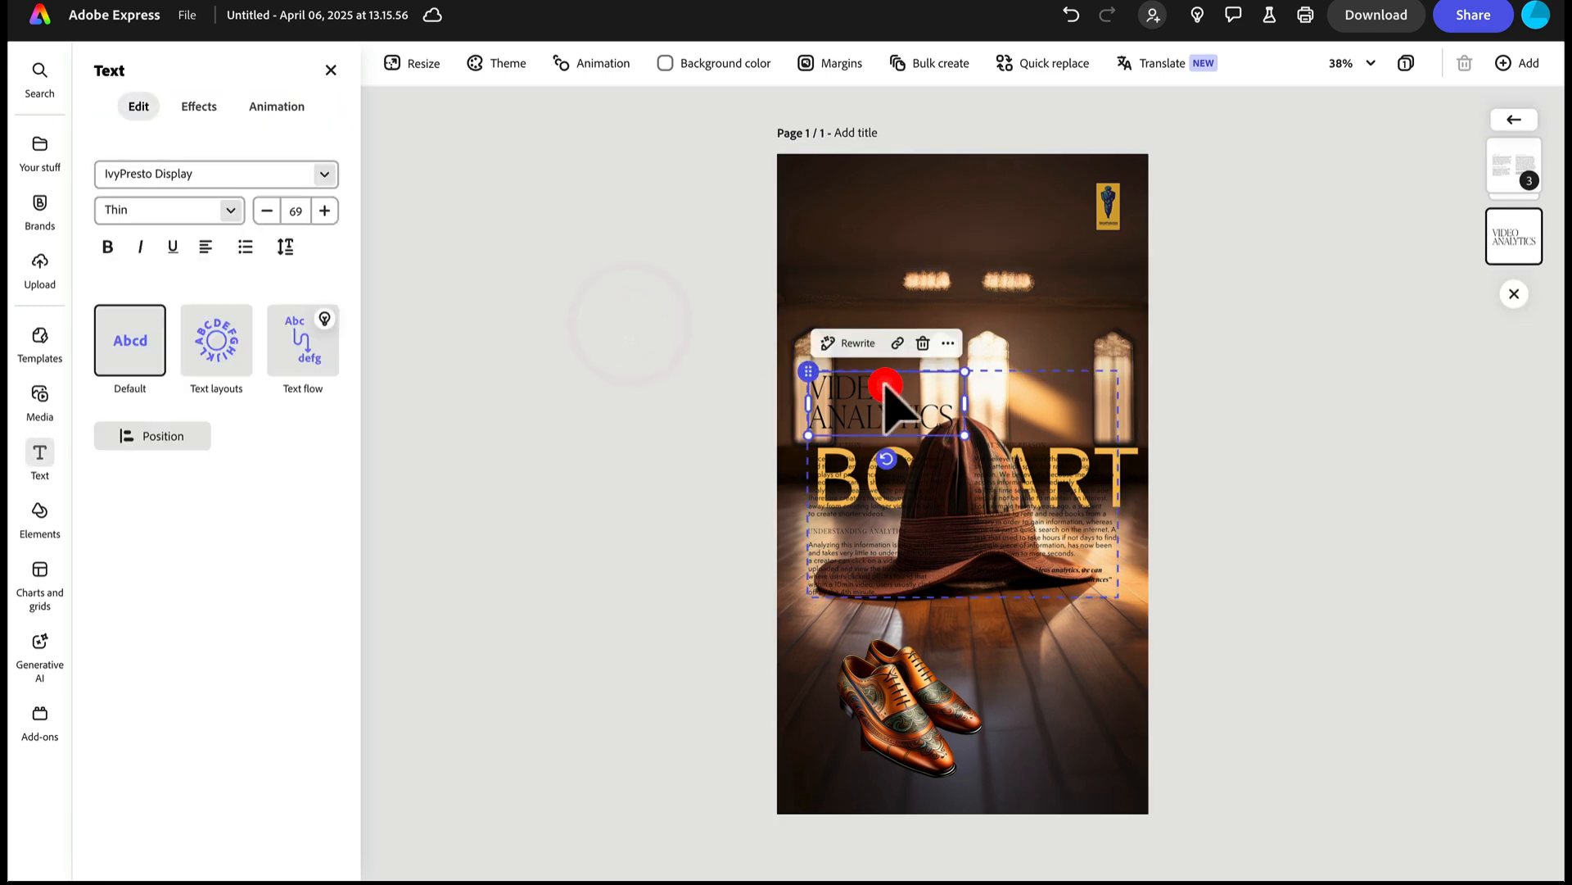
pyautogui.moveTo(806, 371); pyautogui.dragTo(799, 165)
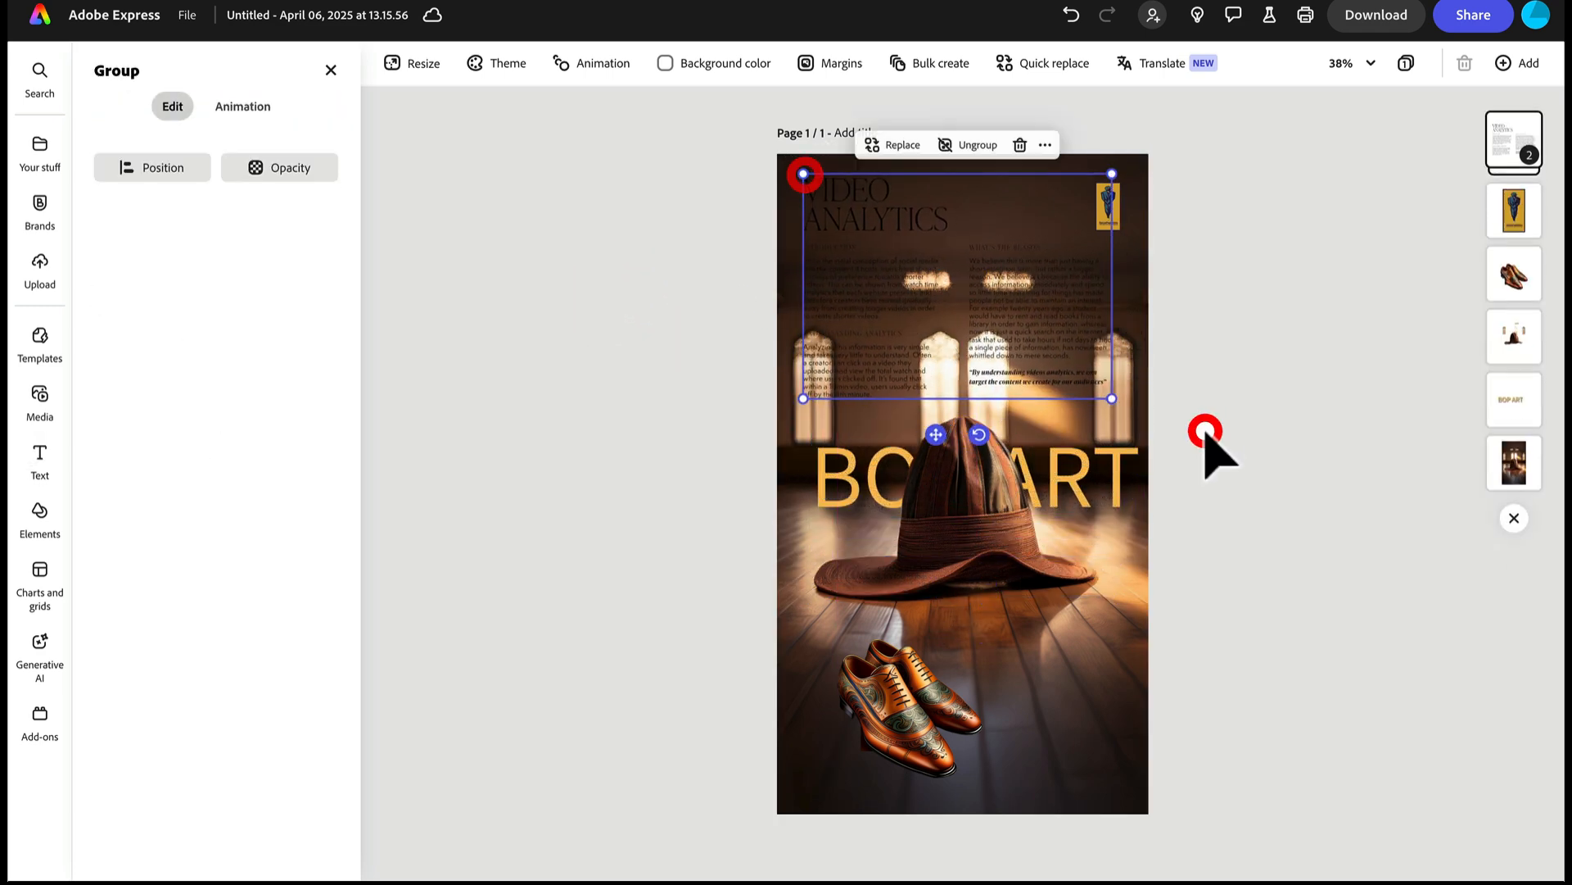
pyautogui.moveTo(1110, 400); pyautogui.dragTo(951, 219)
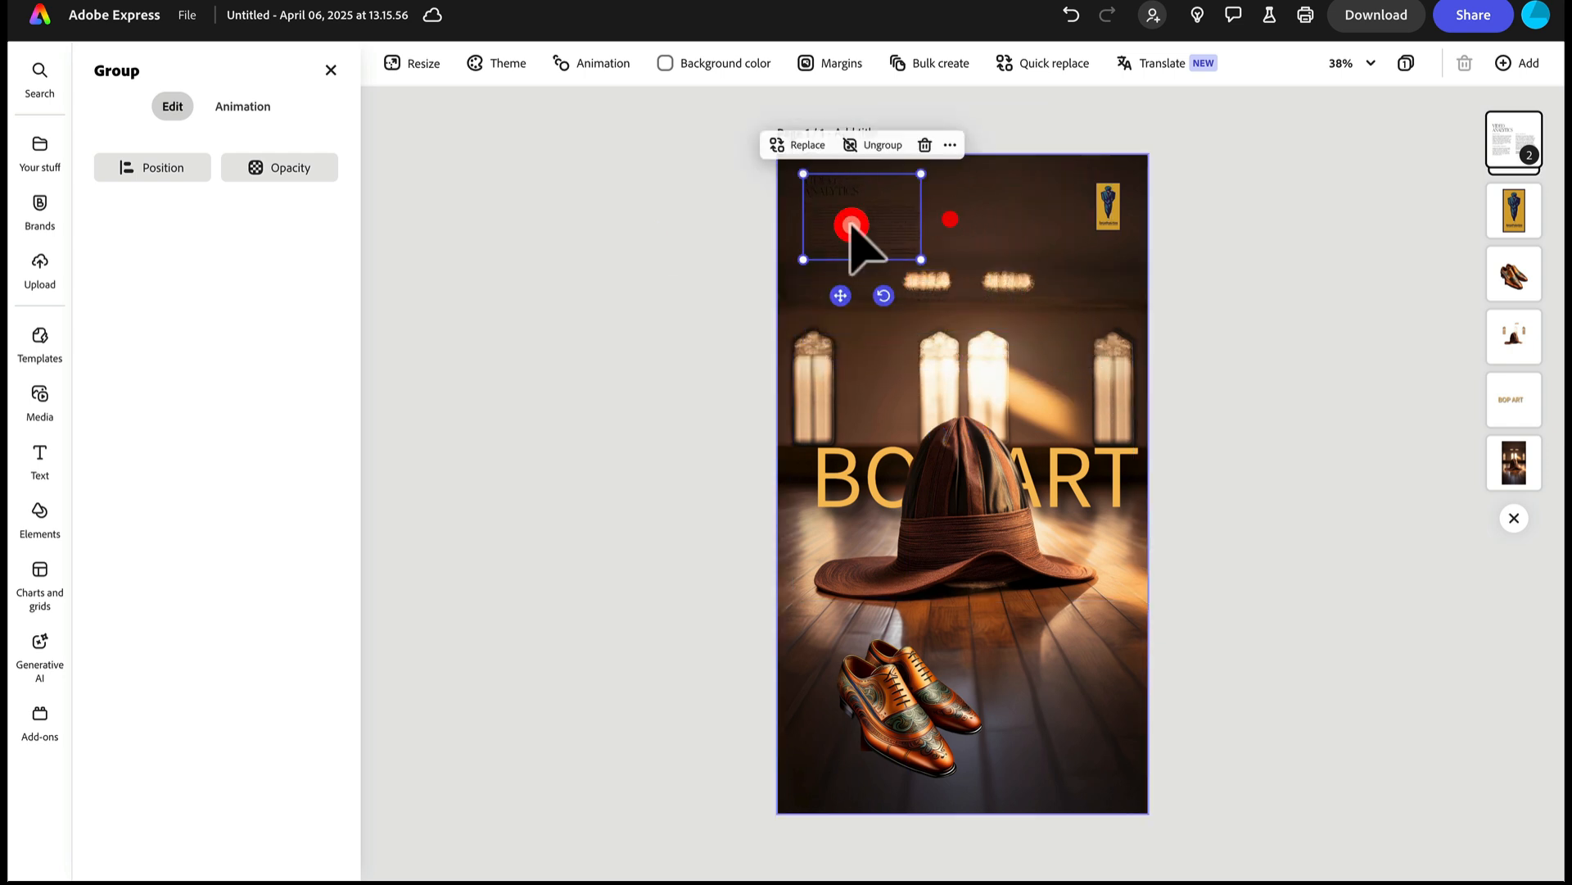
pyautogui.click(903, 244)
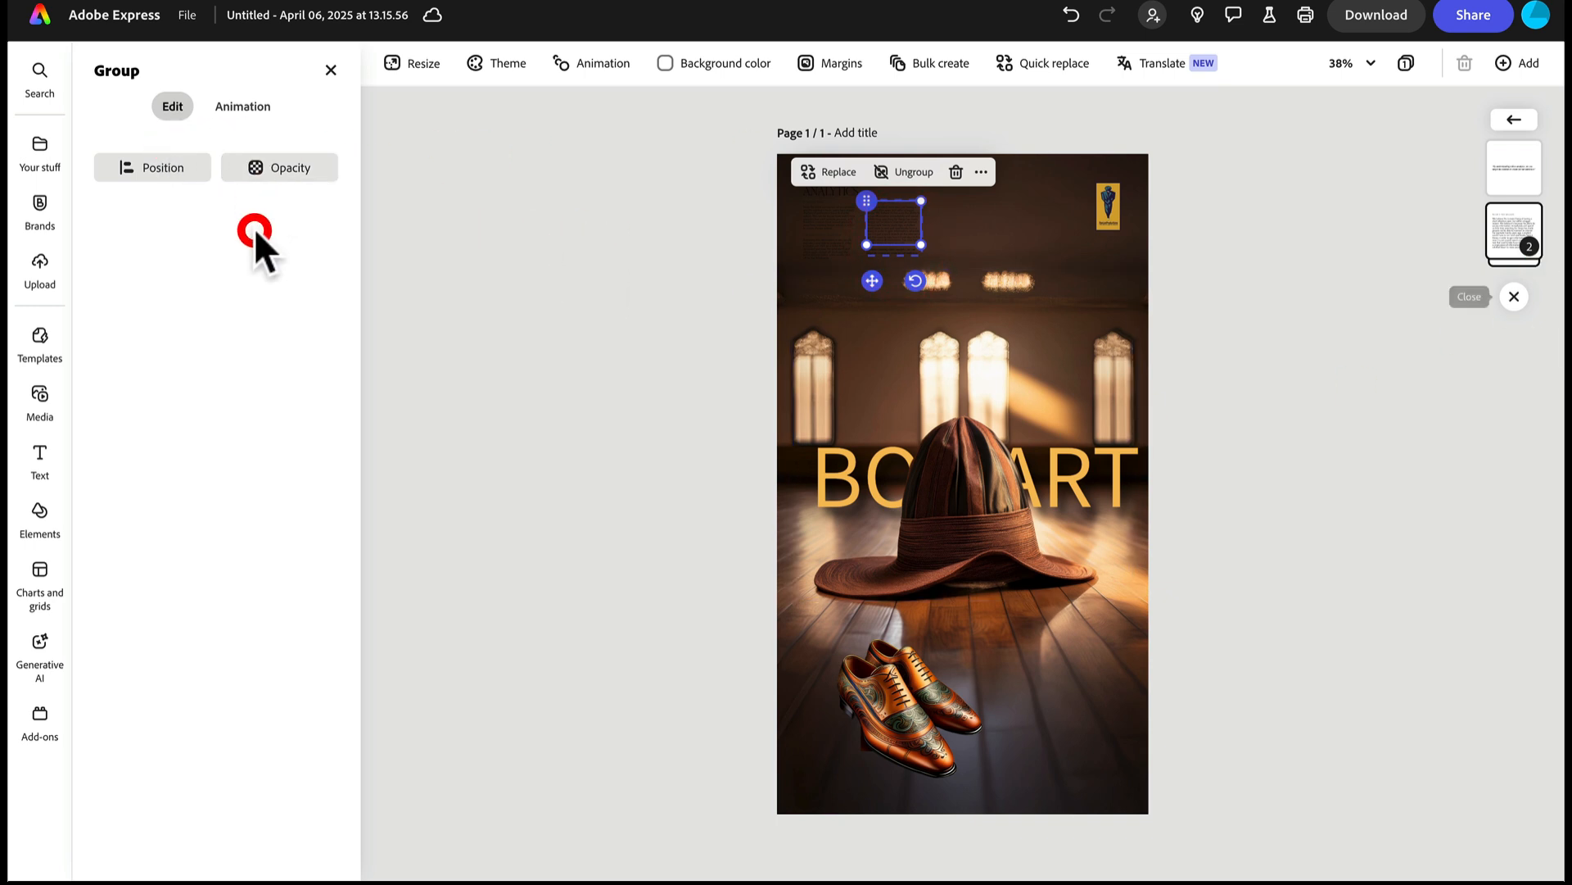
# Step: Change the fill of the right-hand body paragraph in the "Video Analytics" text group to white
pyautogui.click(896, 223)
pyautogui.doubleClick(896, 224)
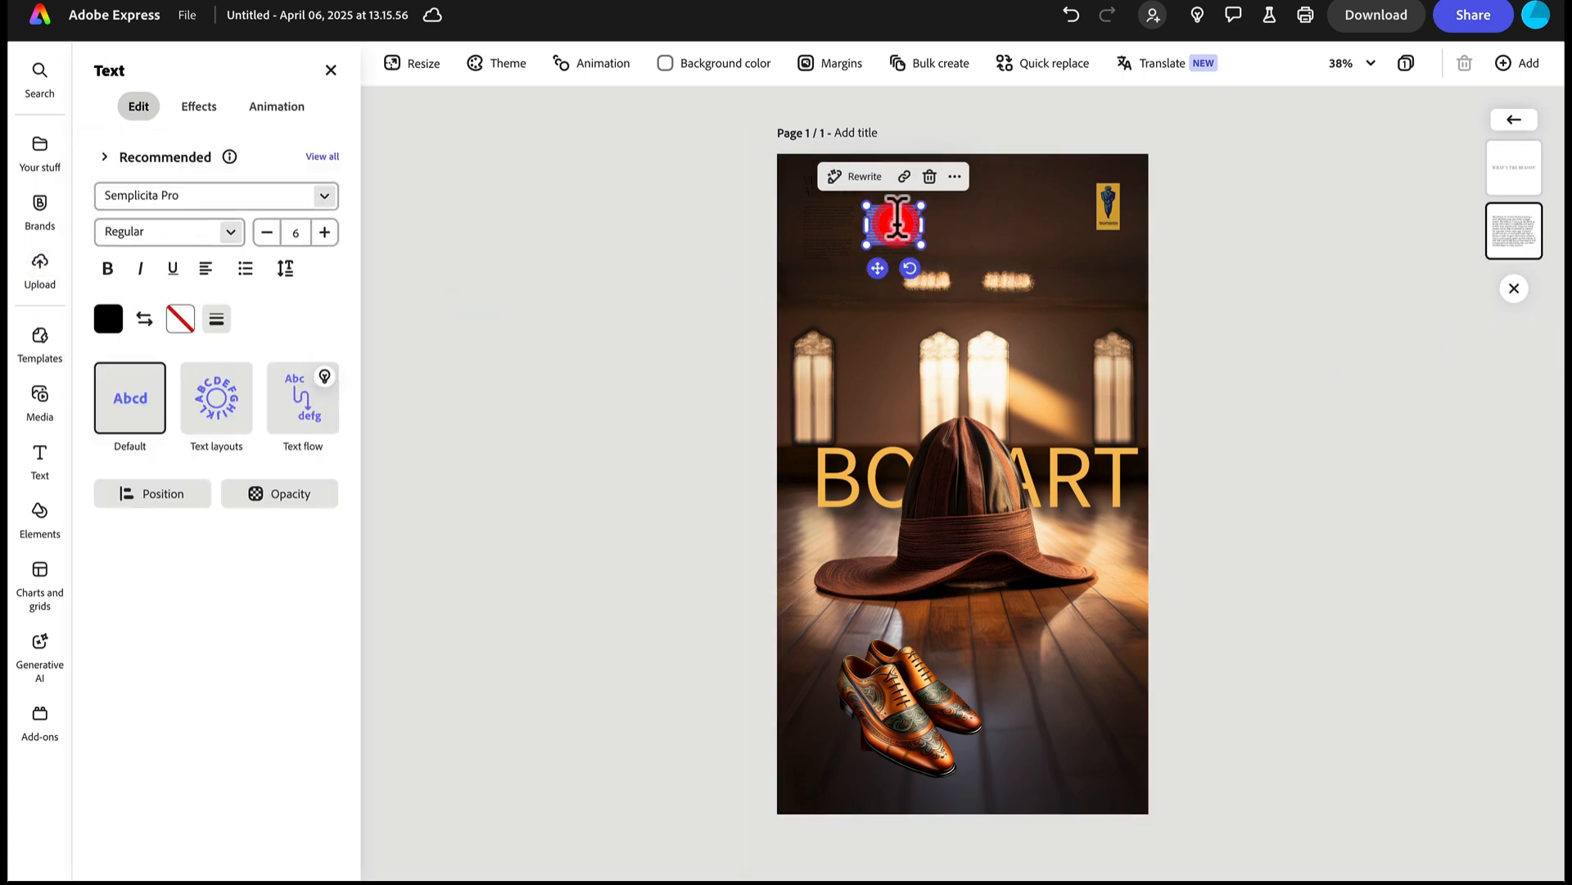
pyautogui.click(104, 318)
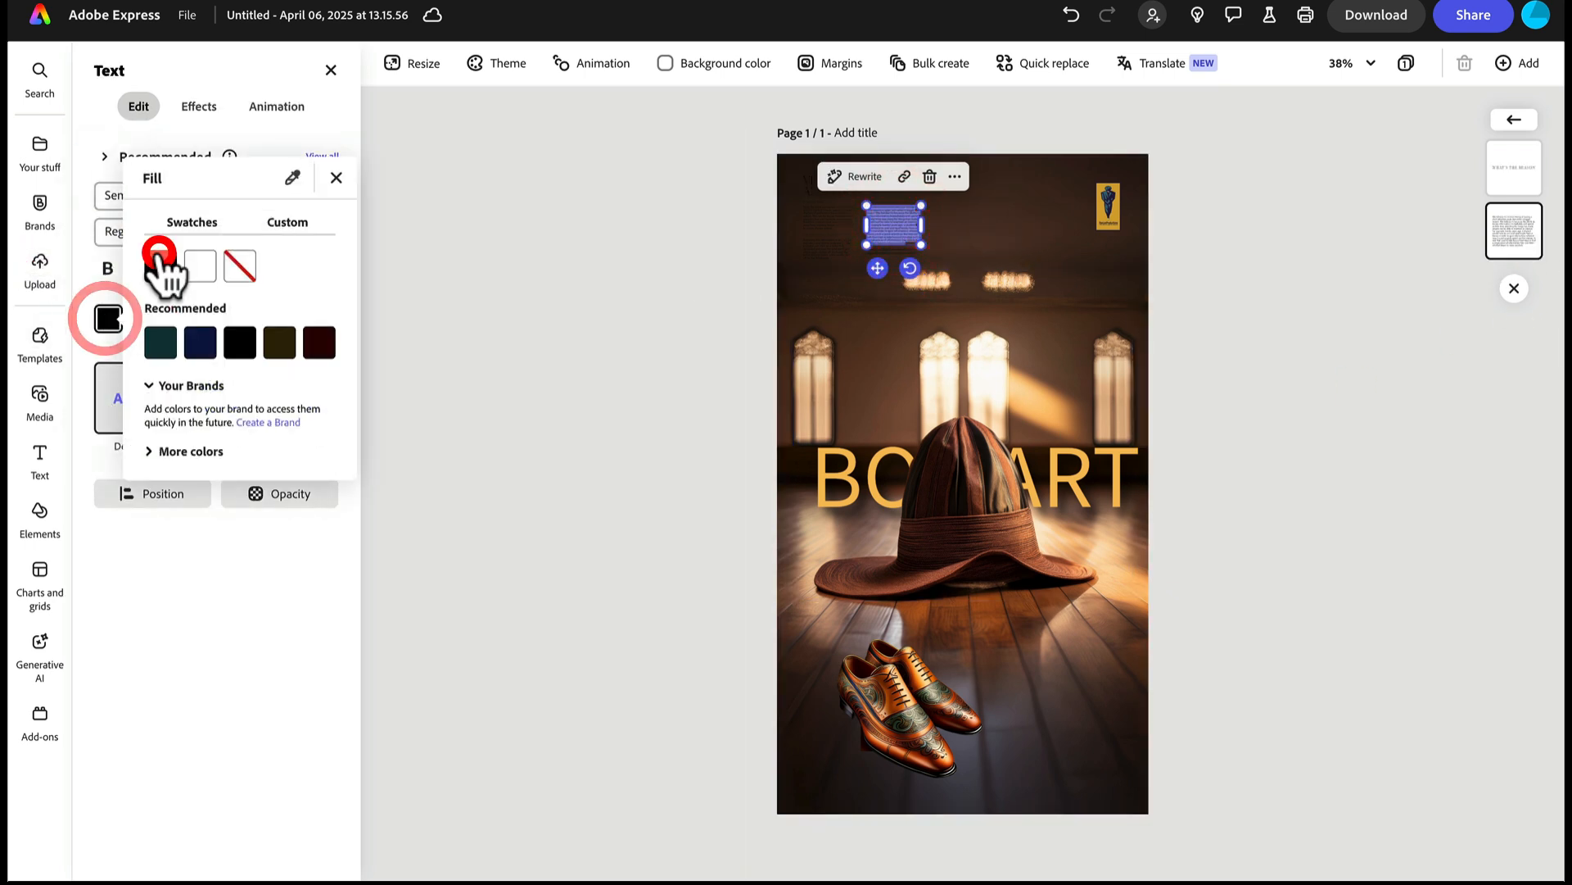
pyautogui.click(200, 266)
pyautogui.click(818, 220)
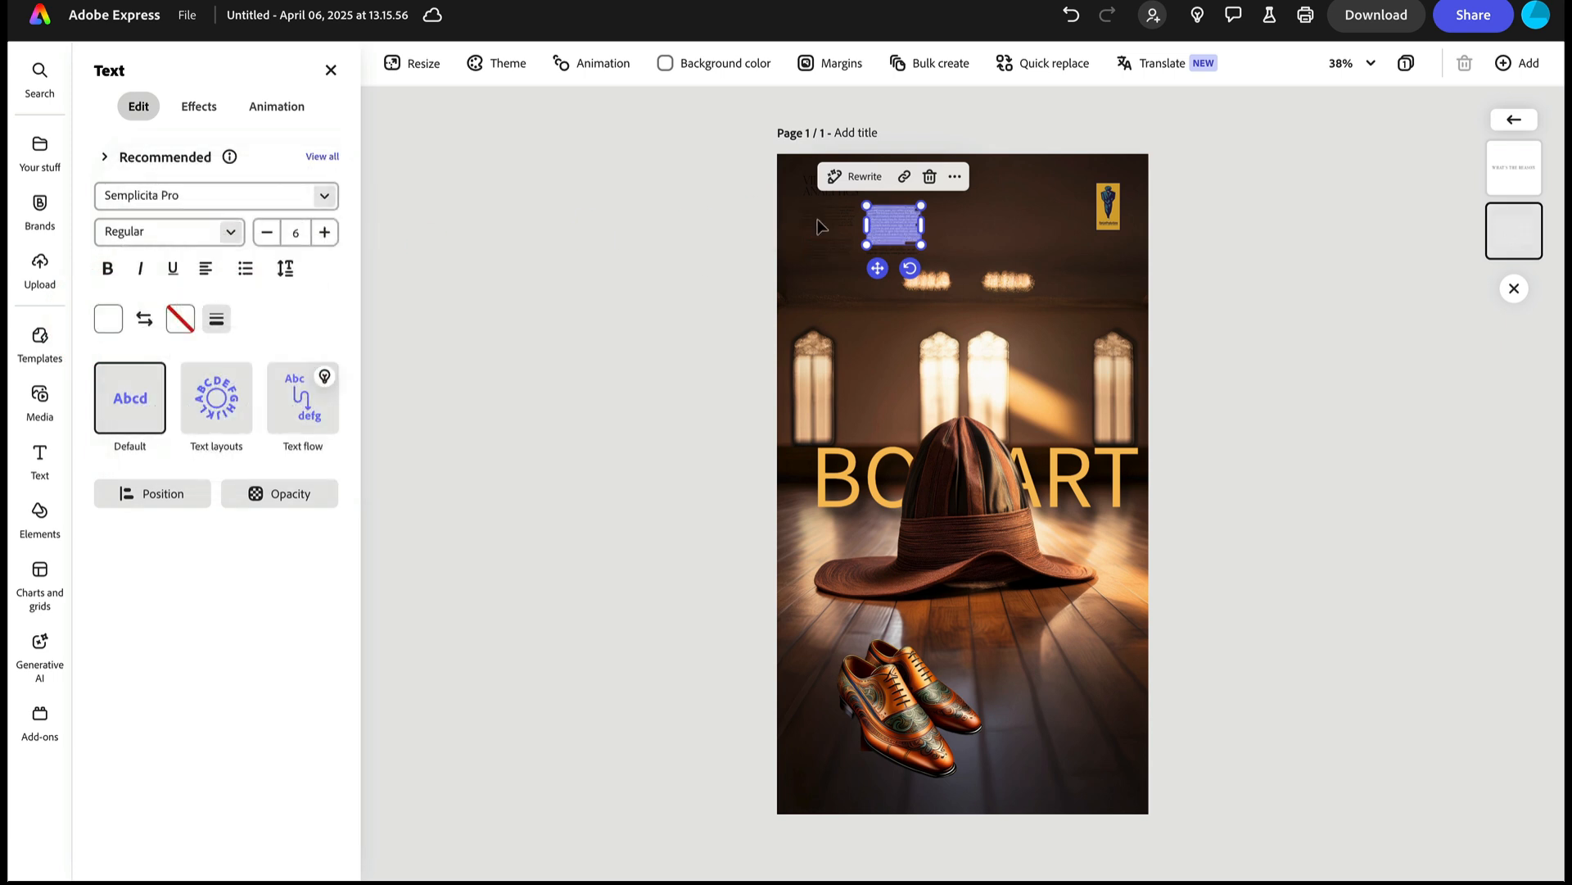
# Step: Change the fill of the small line of text below the left column in the "Video Analytics" group to white
pyautogui.click(835, 233)
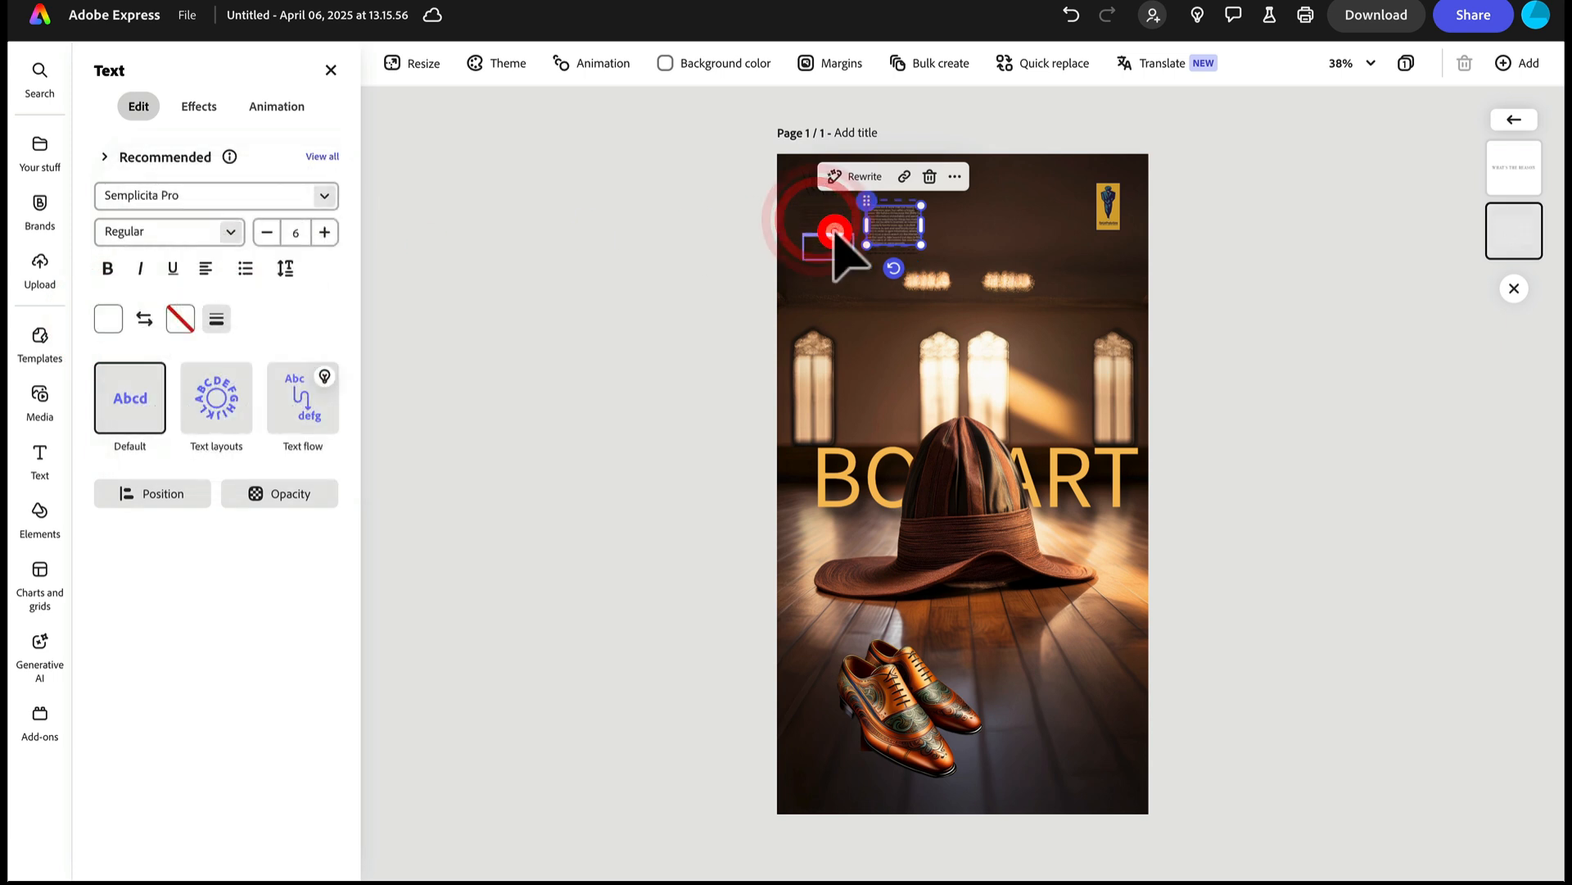
pyautogui.click(109, 318)
pyautogui.click(200, 266)
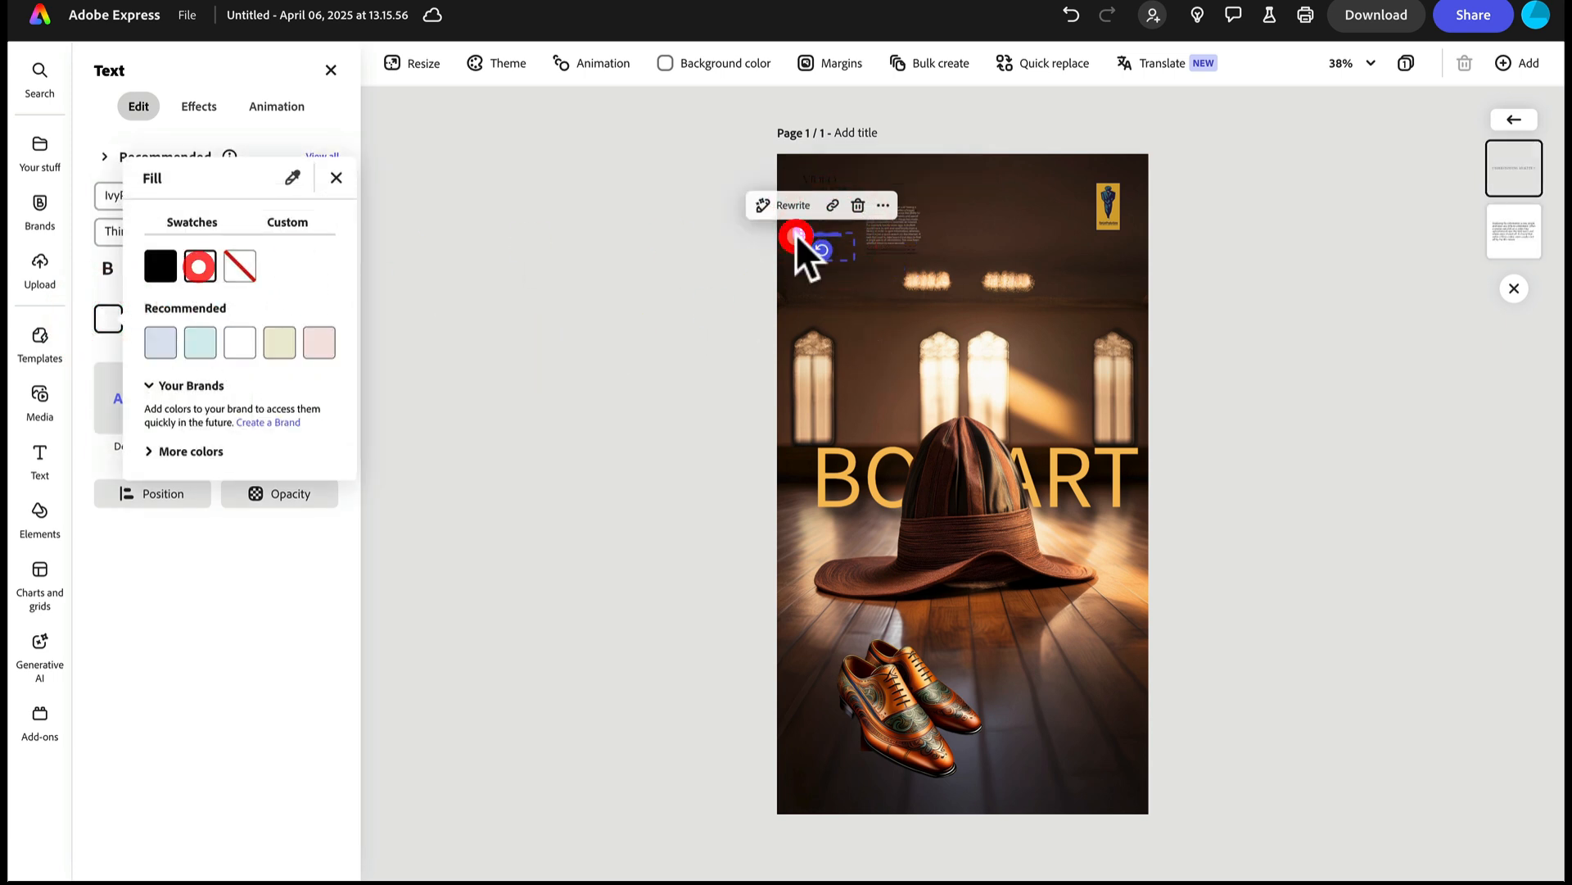
pyautogui.click(668, 213)
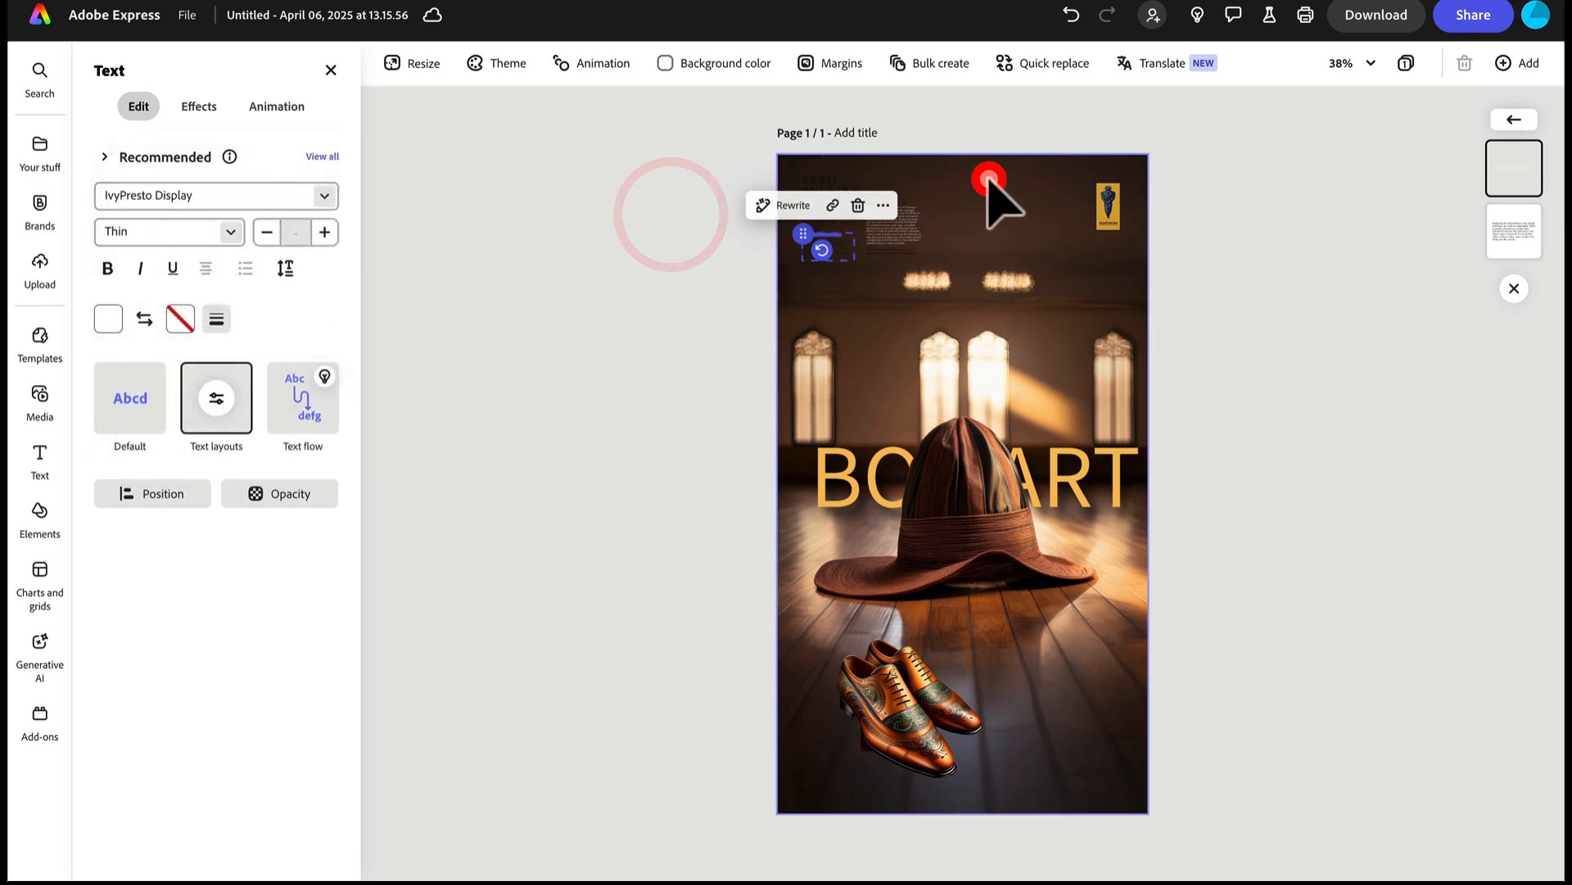
# Step: Select the "VIDEO ANALYTICS" heading inside the text group and change its fill to white
pyautogui.click(883, 190)
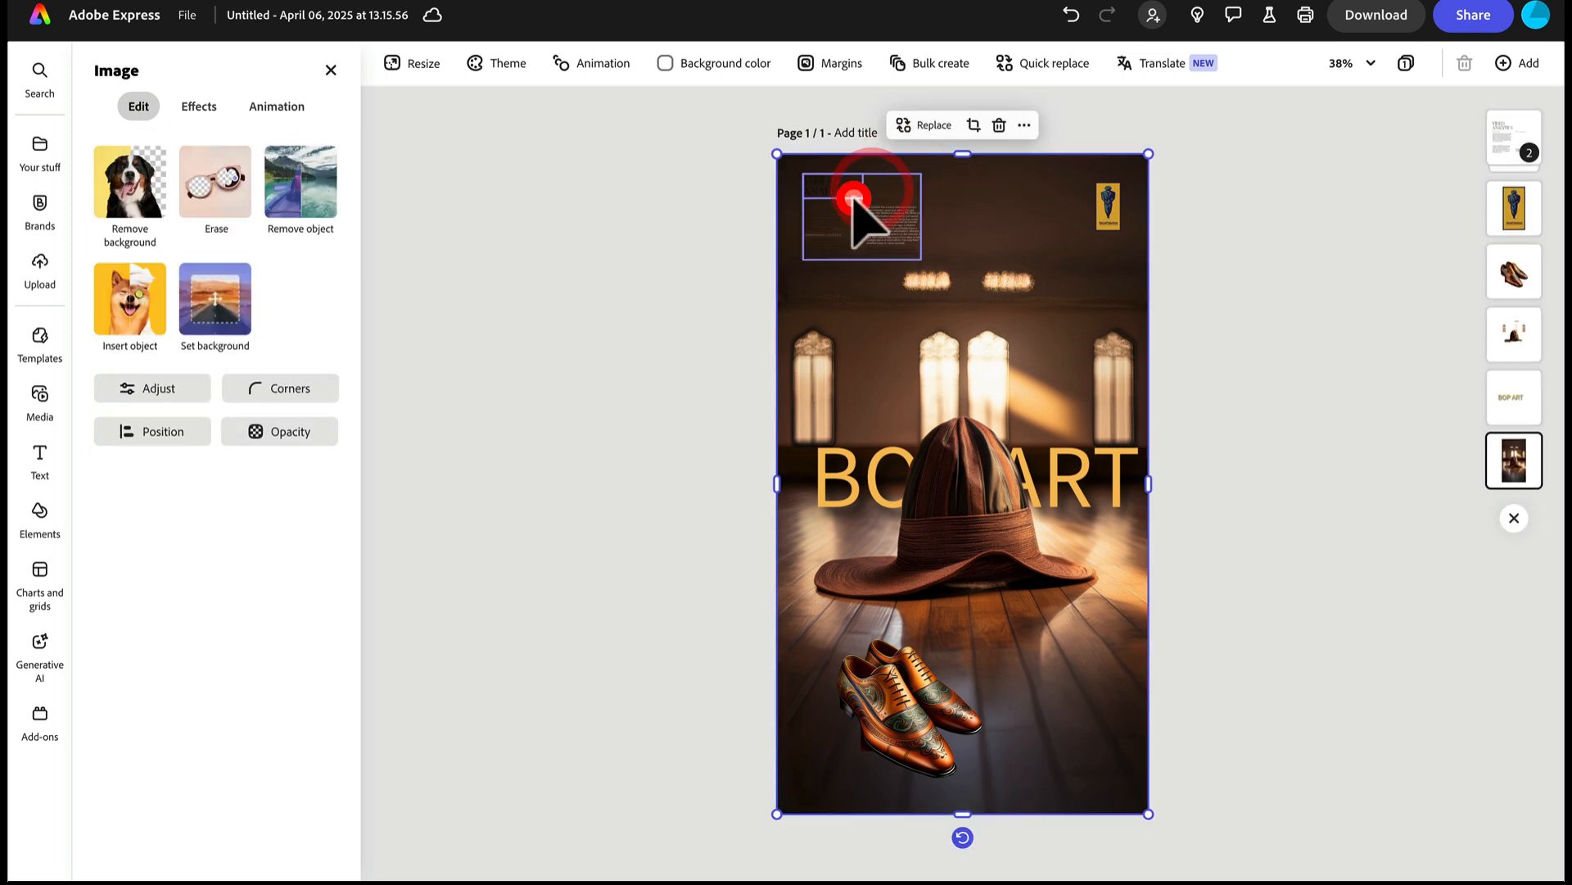
pyautogui.doubleClick(852, 193)
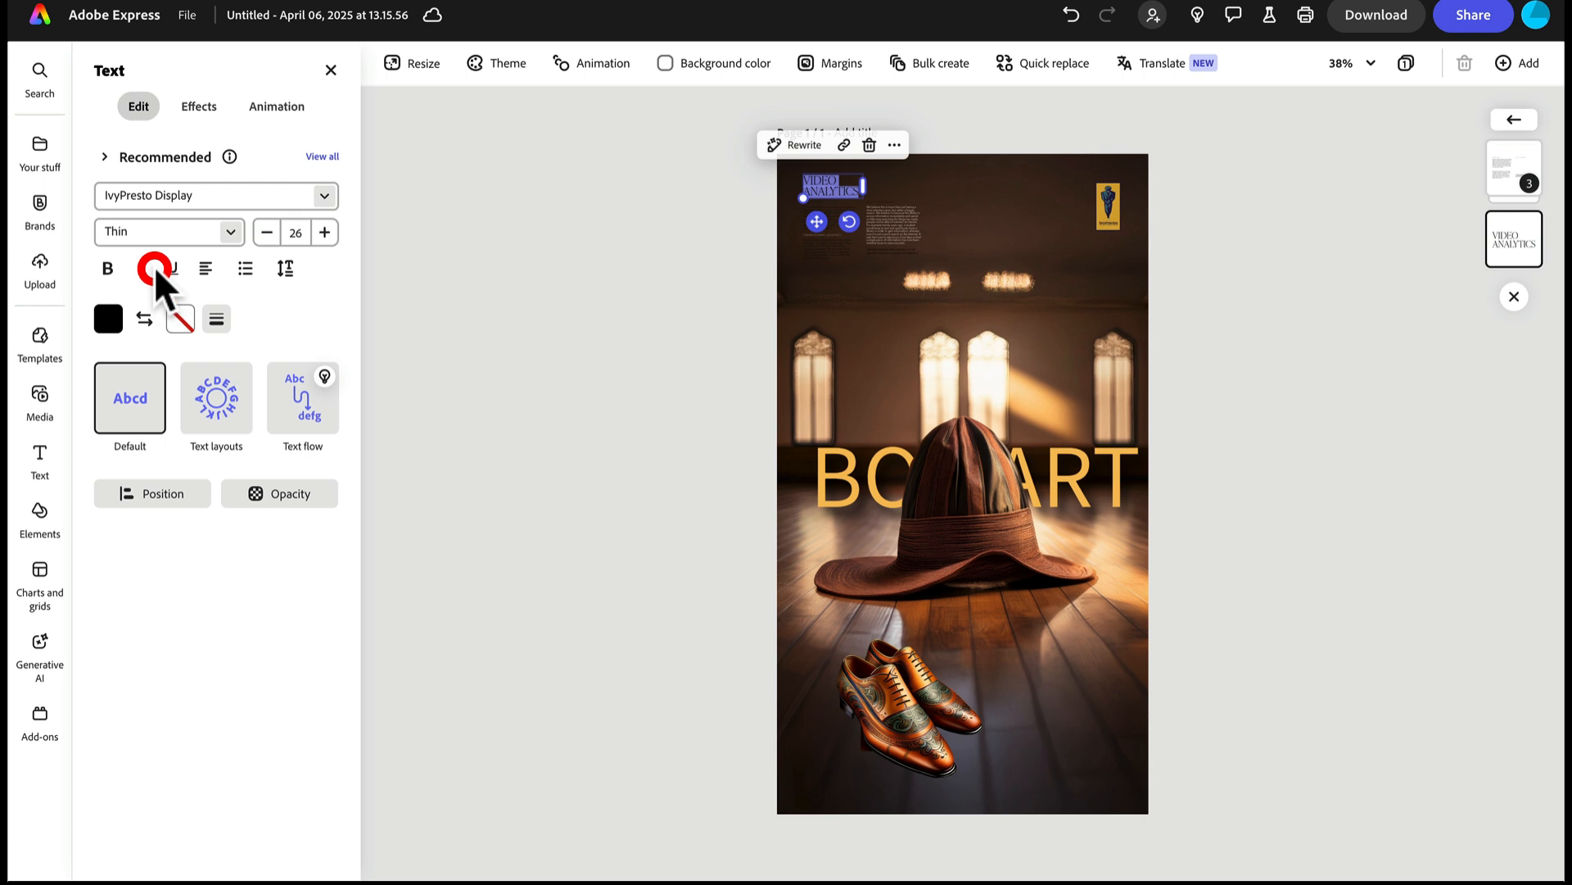
pyautogui.click(108, 323)
pyautogui.click(202, 265)
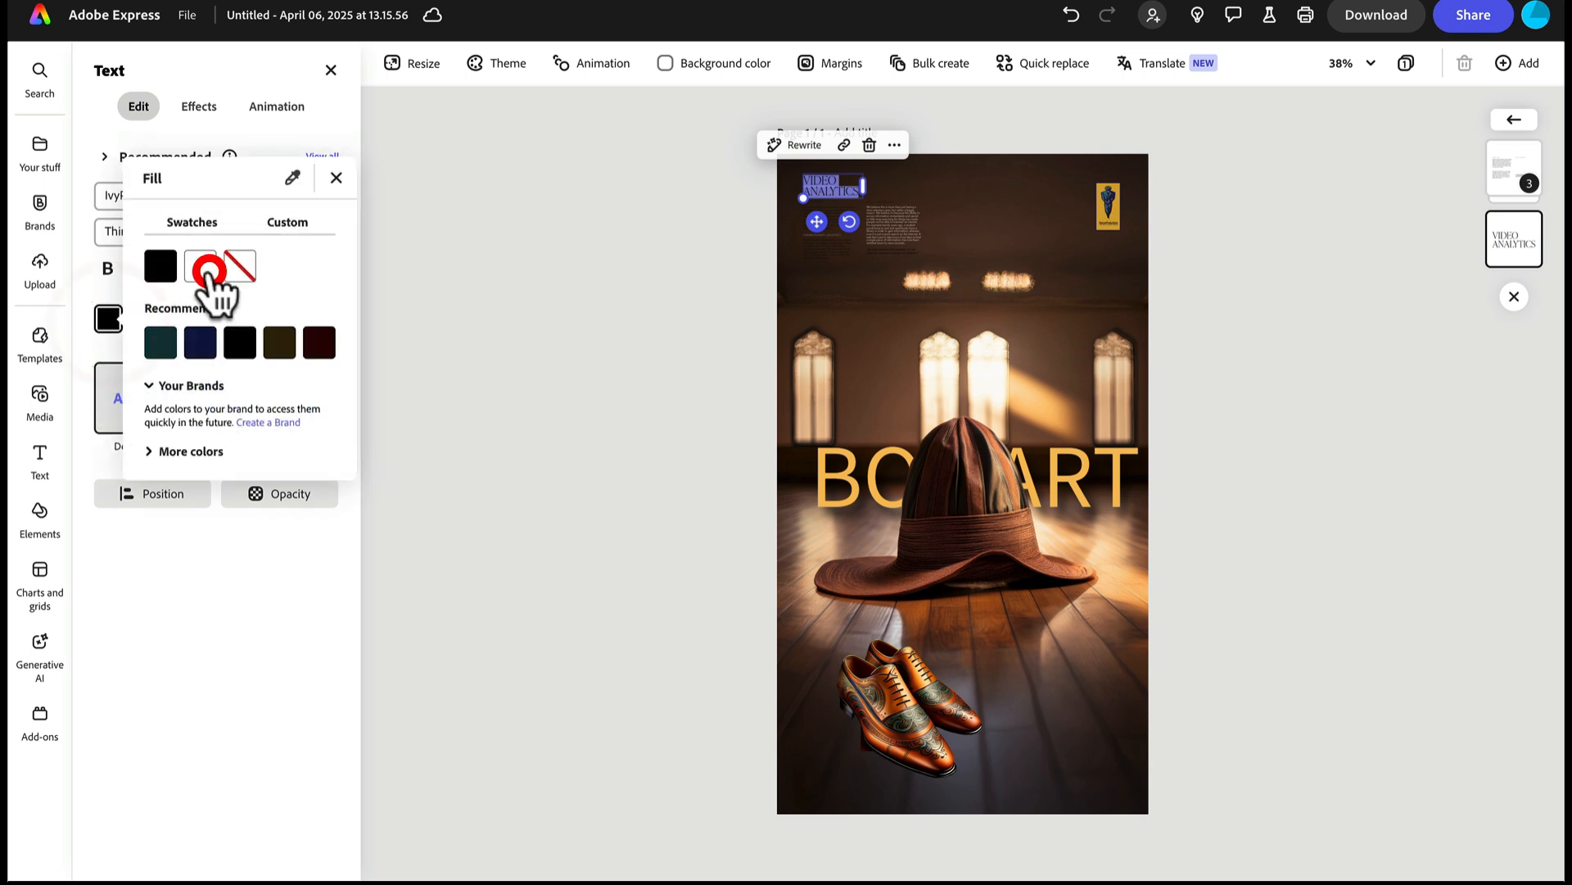
pyautogui.click(585, 191)
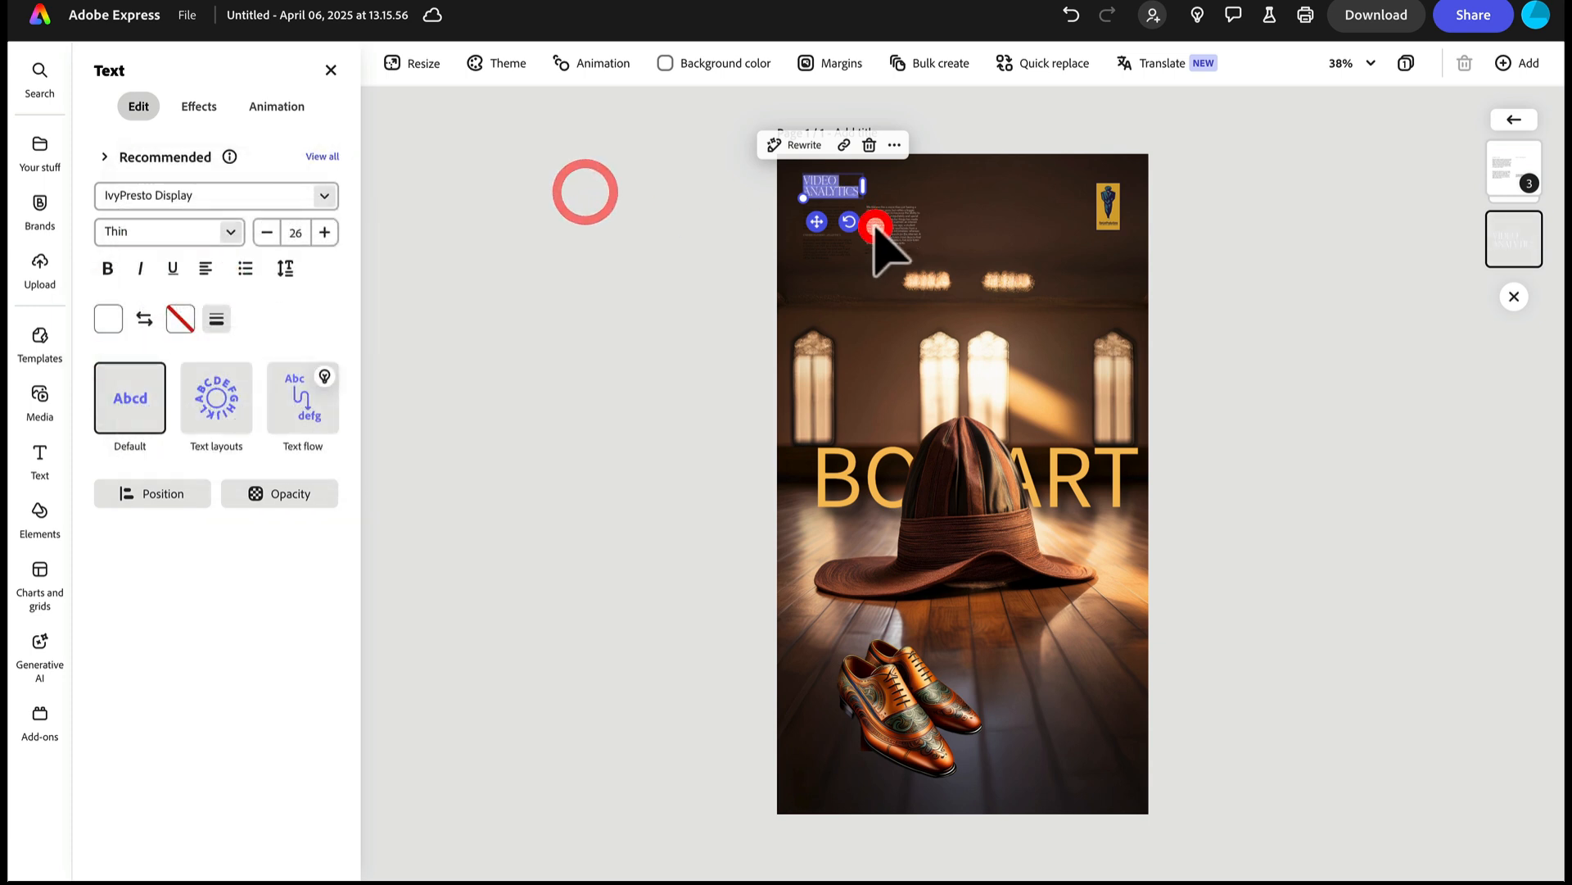
# Step: Change the fill of the left-hand body paragraph under the "VIDEO ANALYTICS" heading to white and deselect the text
pyautogui.click(697, 231)
pyautogui.click(853, 221)
pyautogui.moveTo(855, 221); pyautogui.dragTo(778, 228)
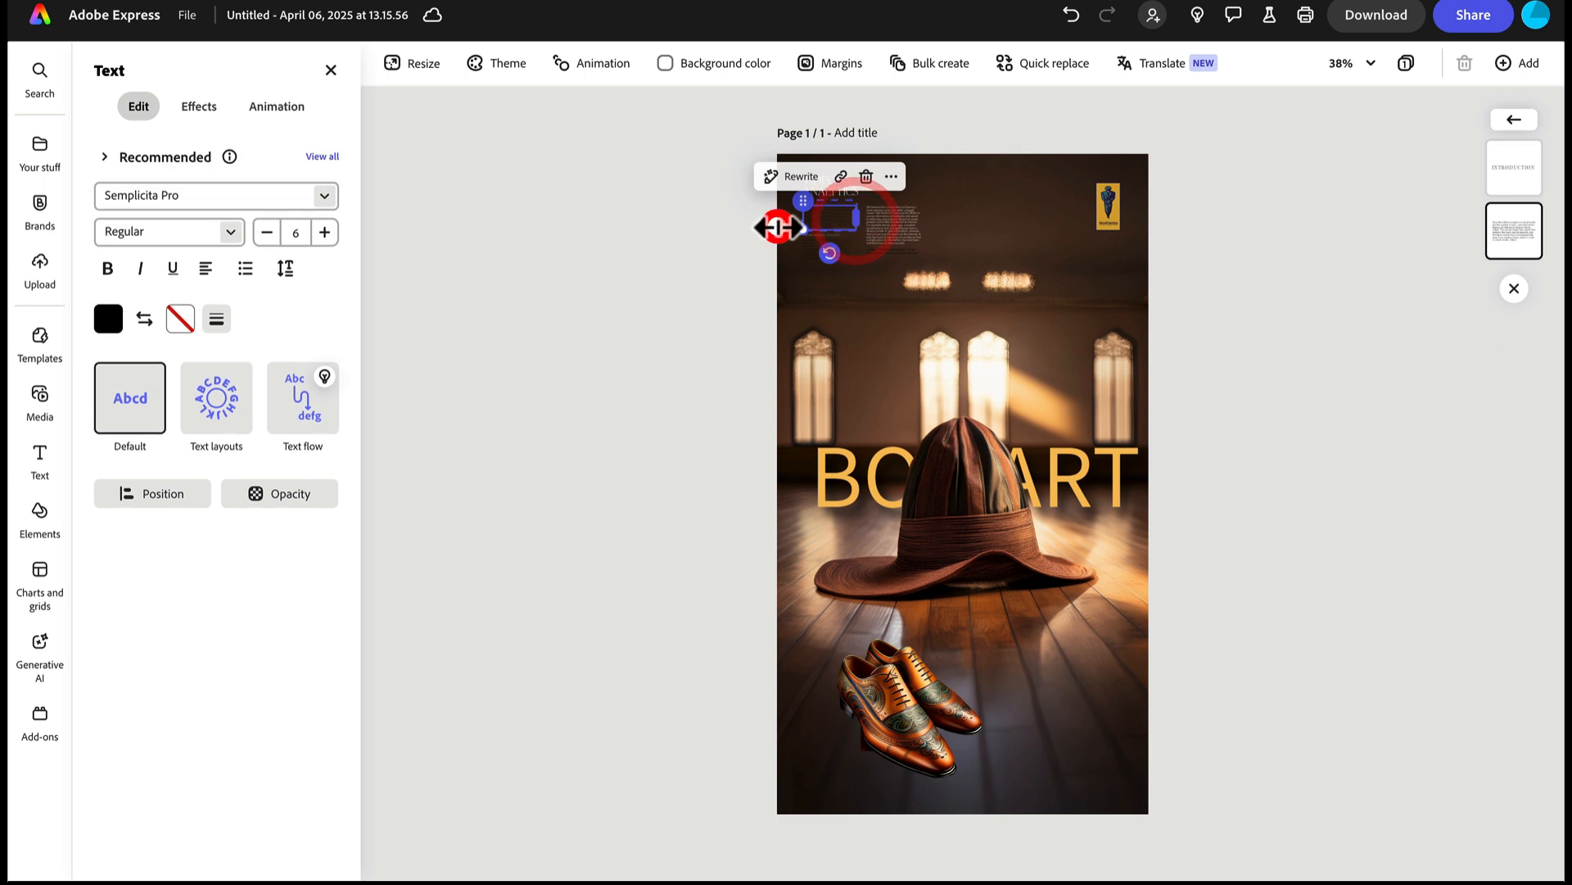
pyautogui.click(108, 315)
pyautogui.click(201, 265)
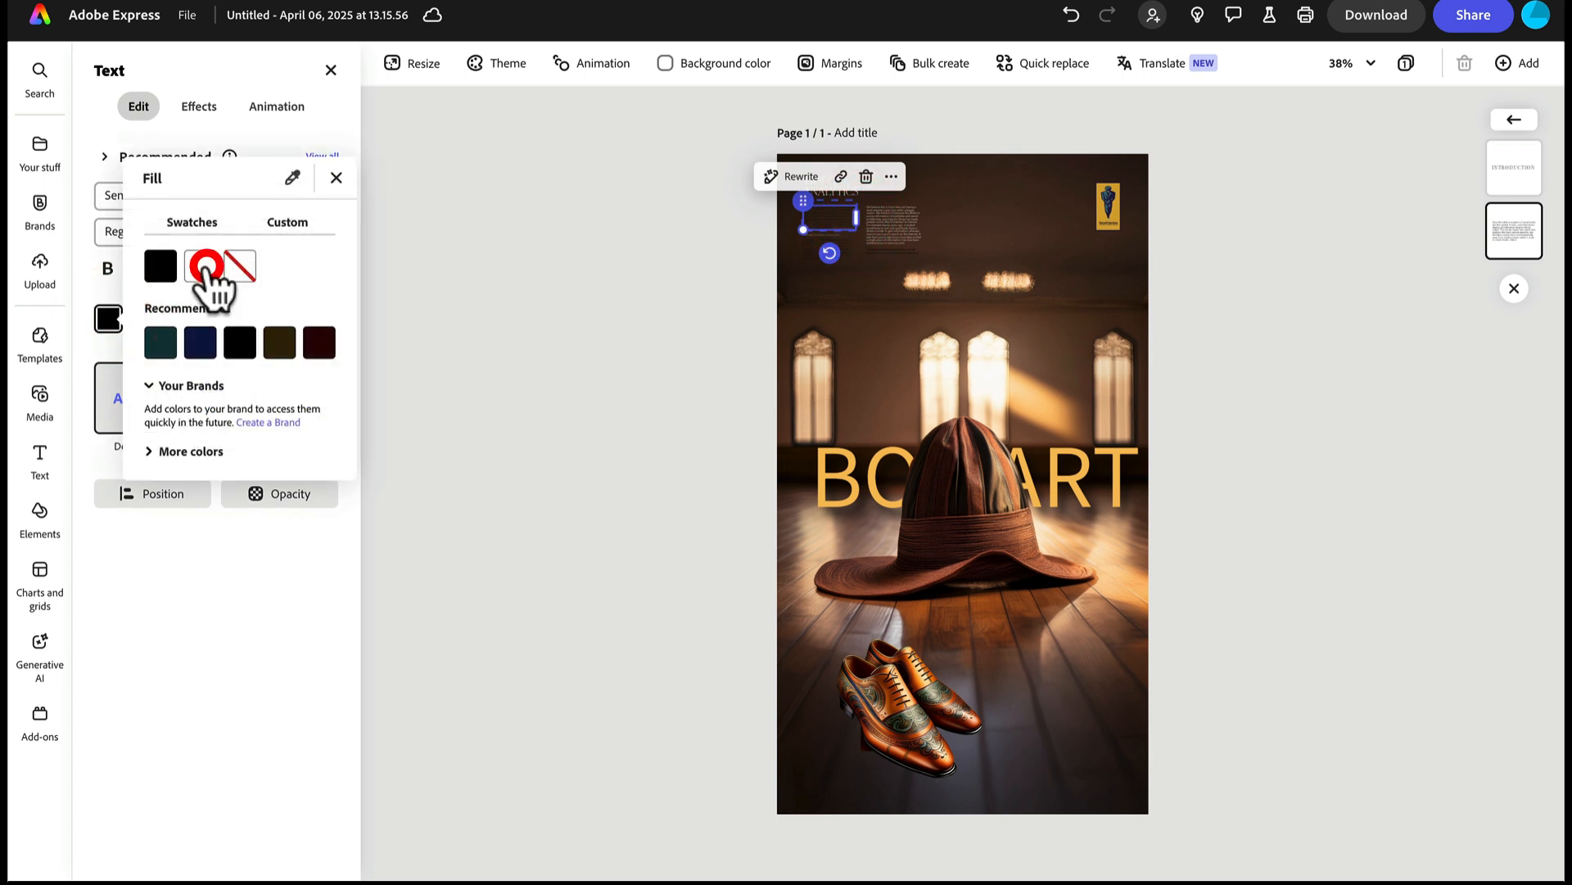
pyautogui.click(464, 281)
pyautogui.click(597, 199)
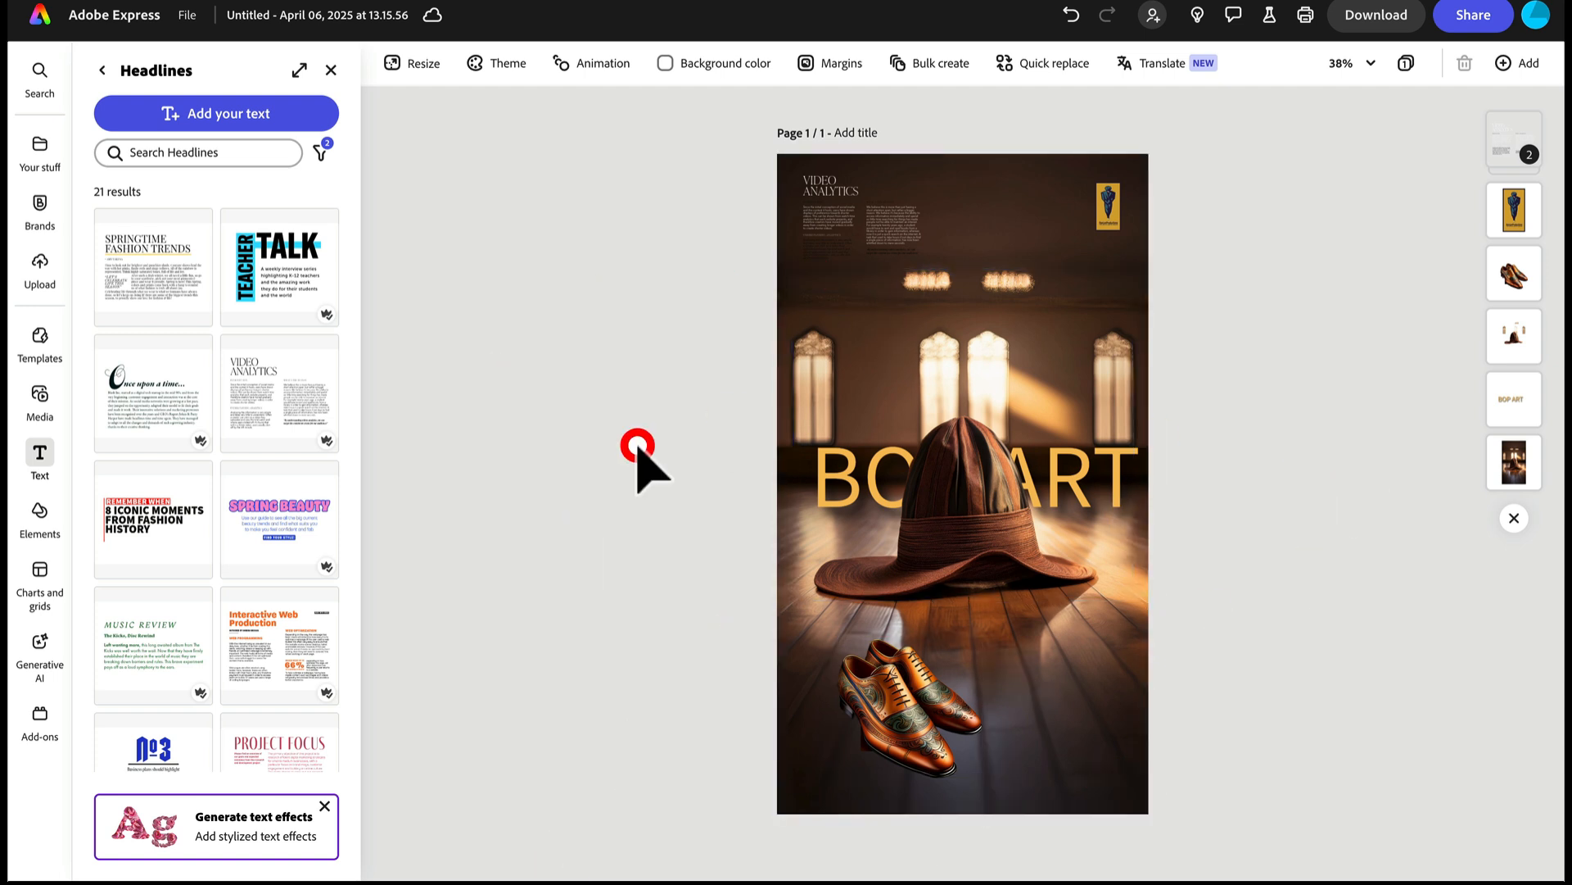
pyautogui.click(44, 510)
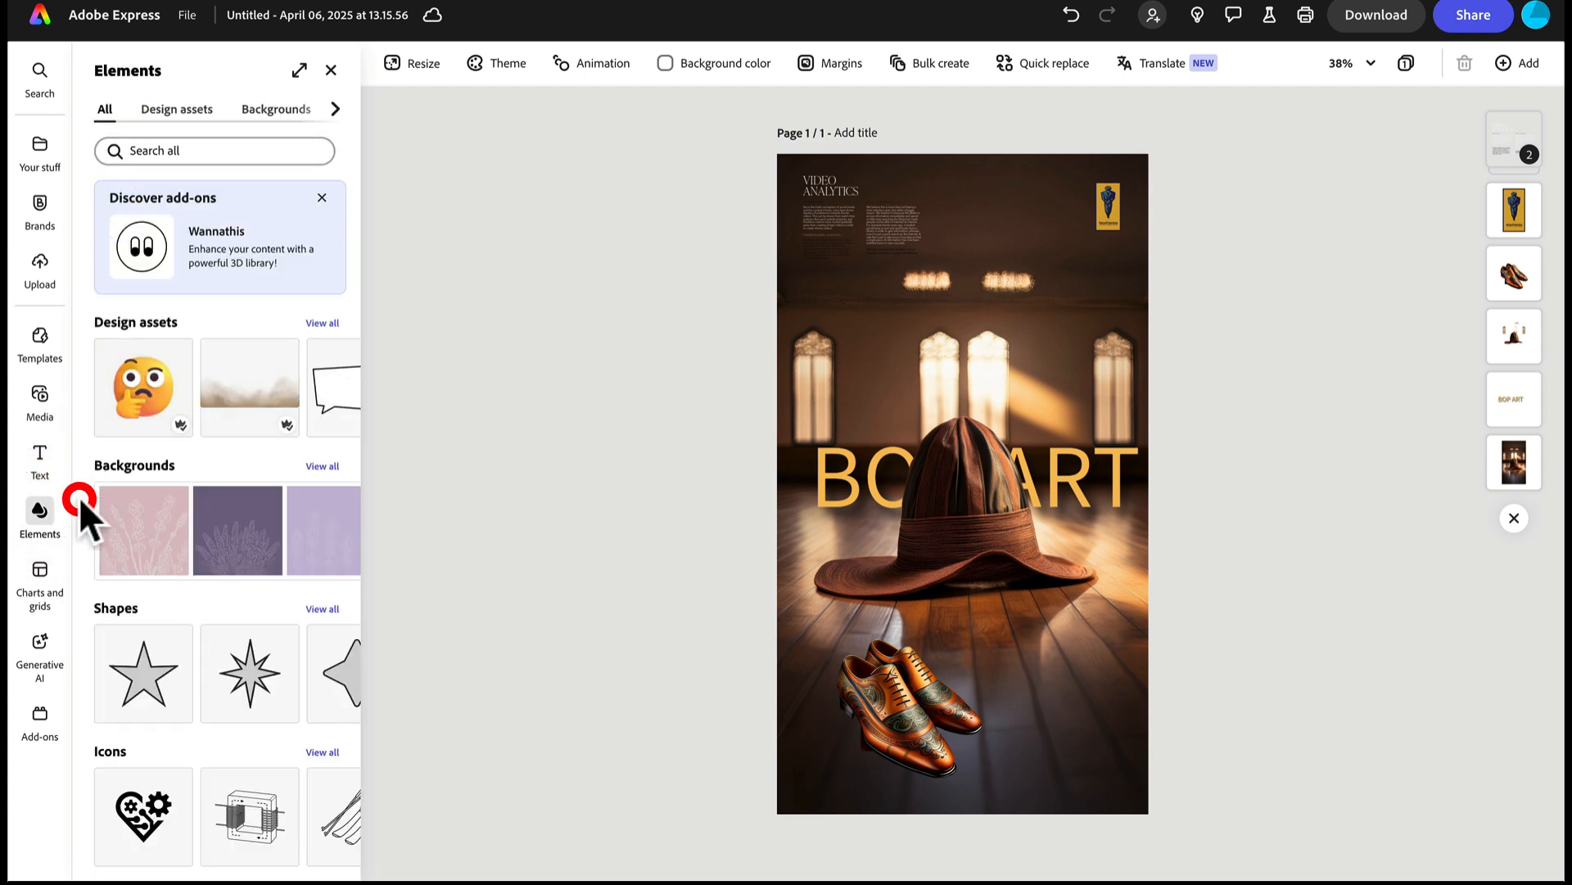
pyautogui.scroll(-1, 212, 439)
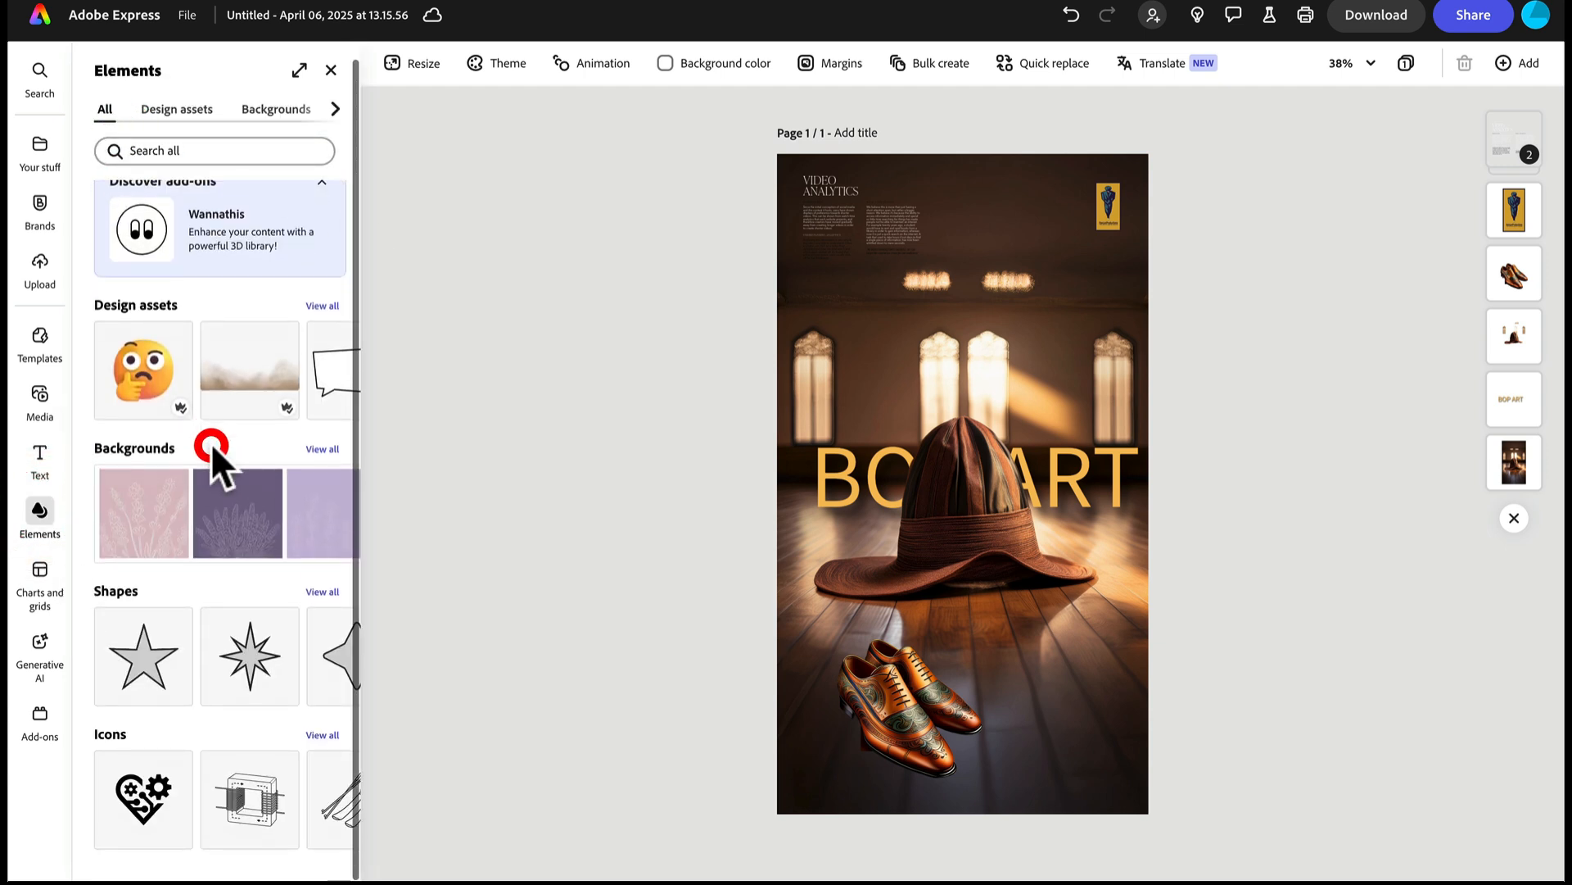
pyautogui.scroll(1, 209, 443)
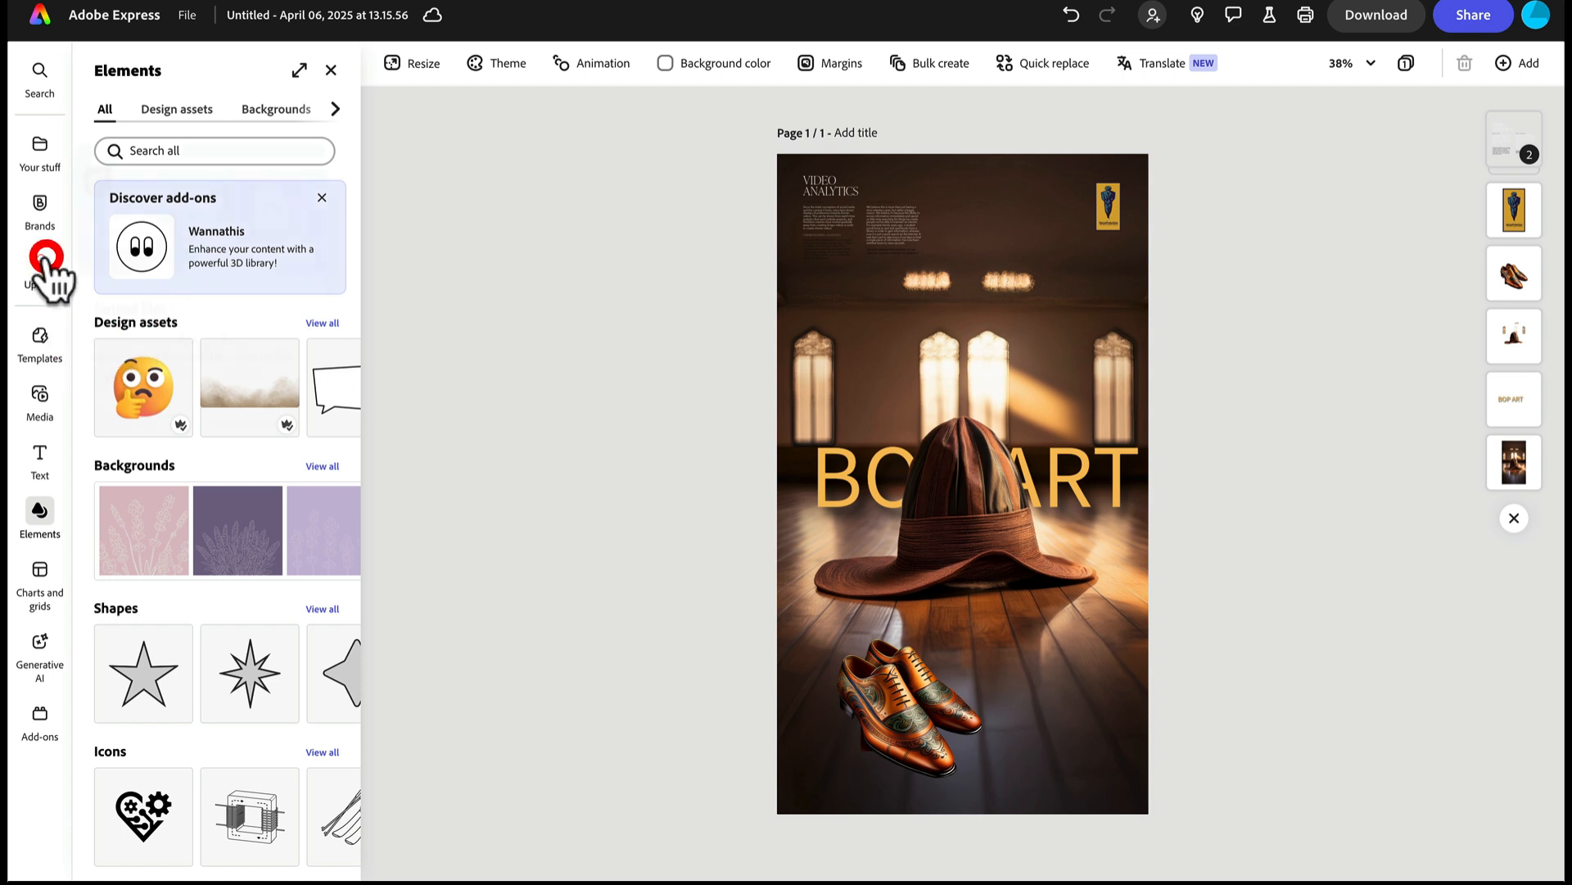
# Step: Generate a Portrait (3:4) AI image from the prompt "BEACH BALL BLACK AND WHITE"
pyautogui.click(40, 403)
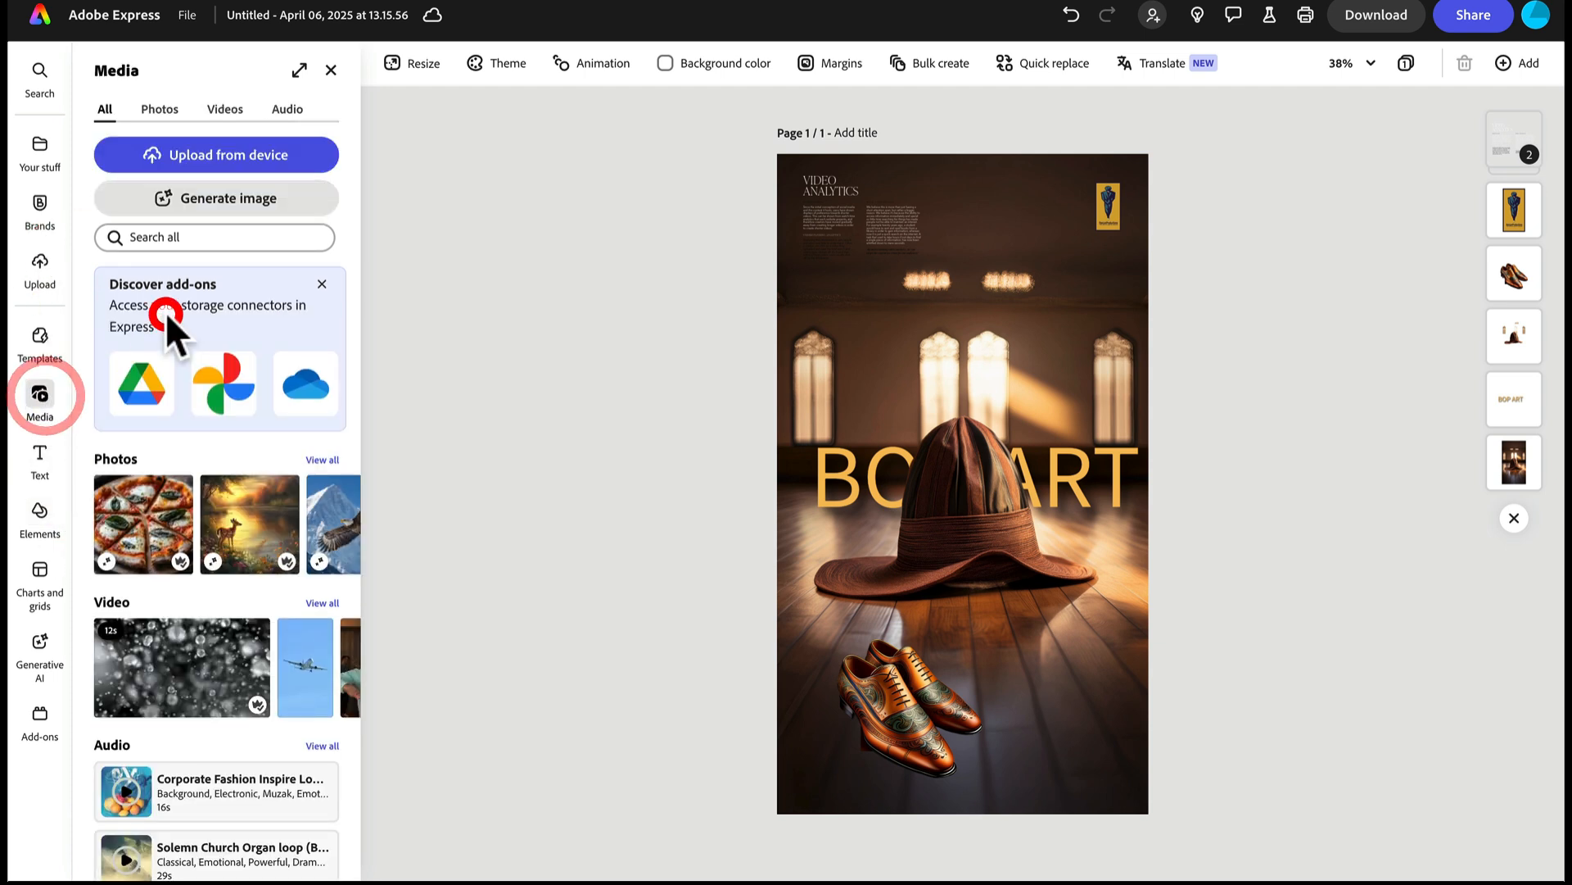
pyautogui.click(268, 198)
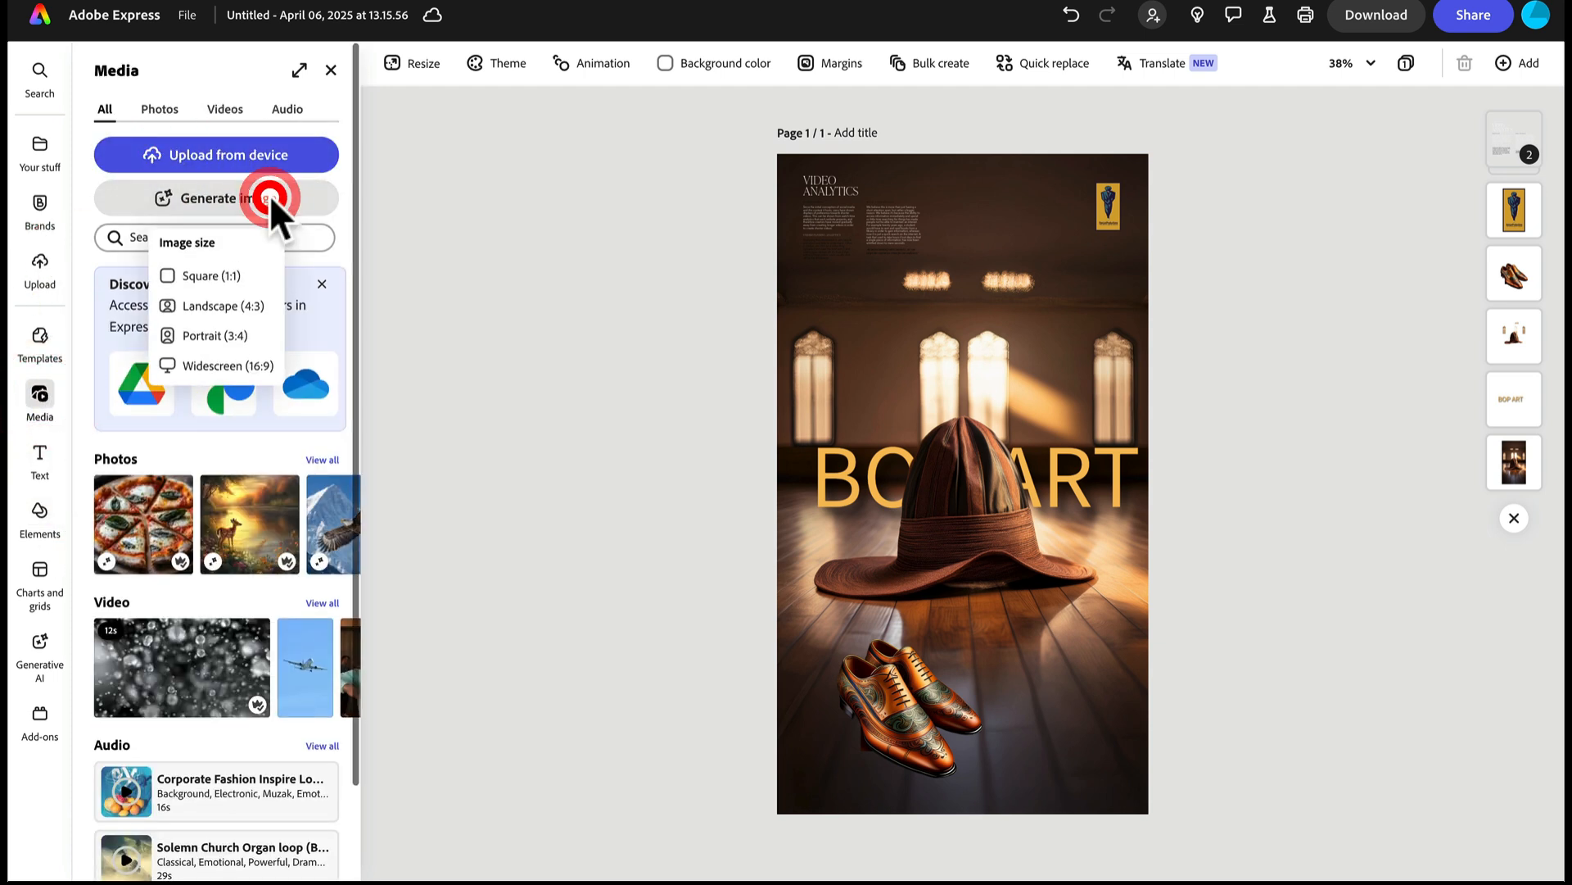
pyautogui.click(211, 335)
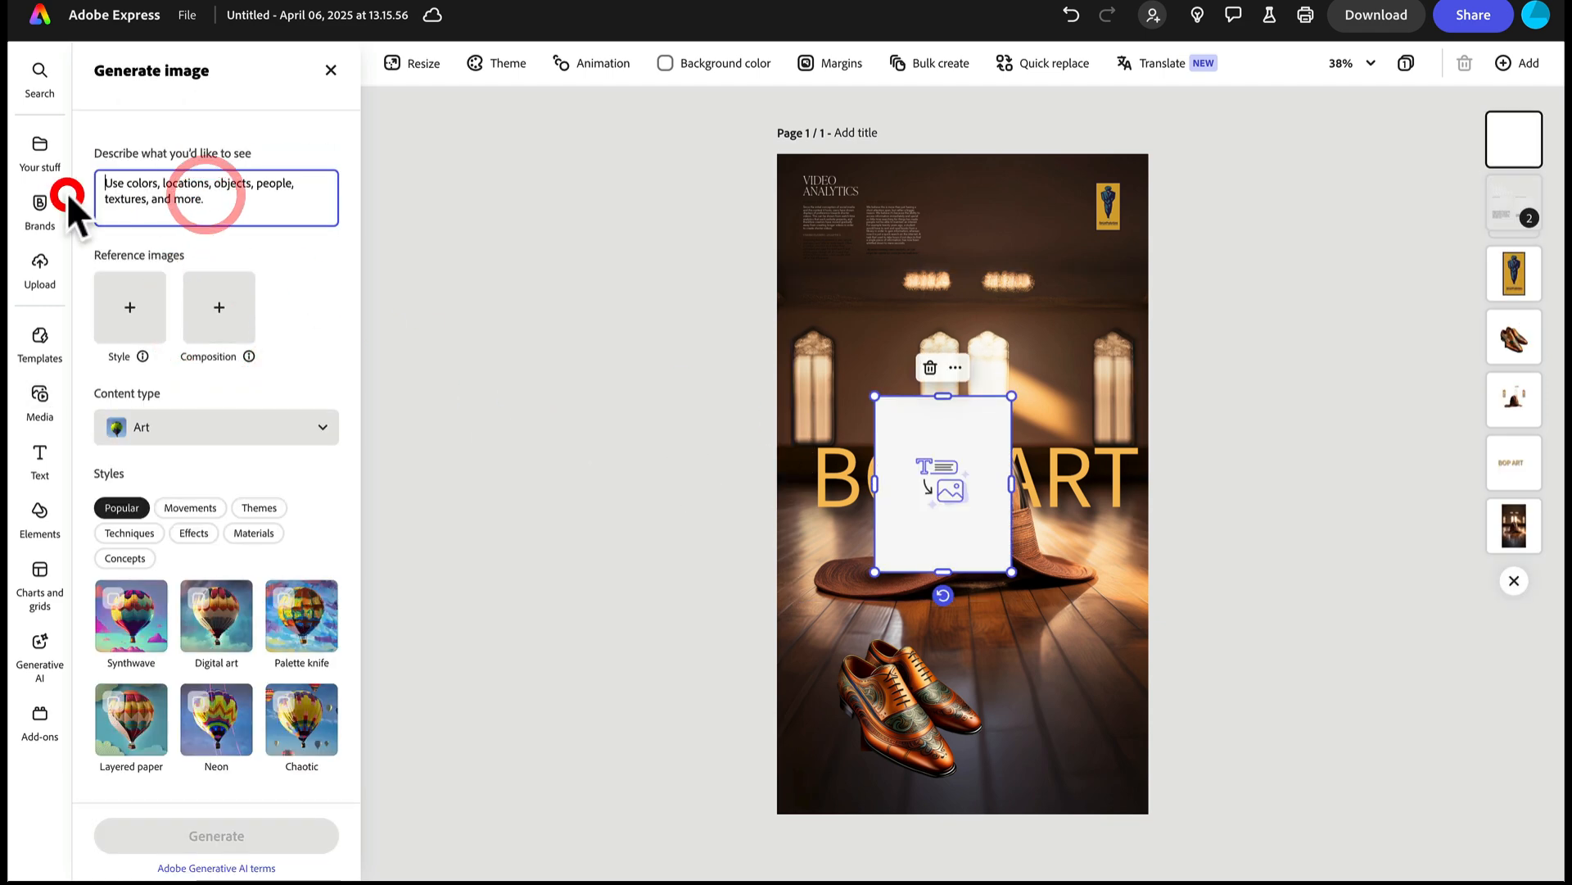
pyautogui.click(114, 184)
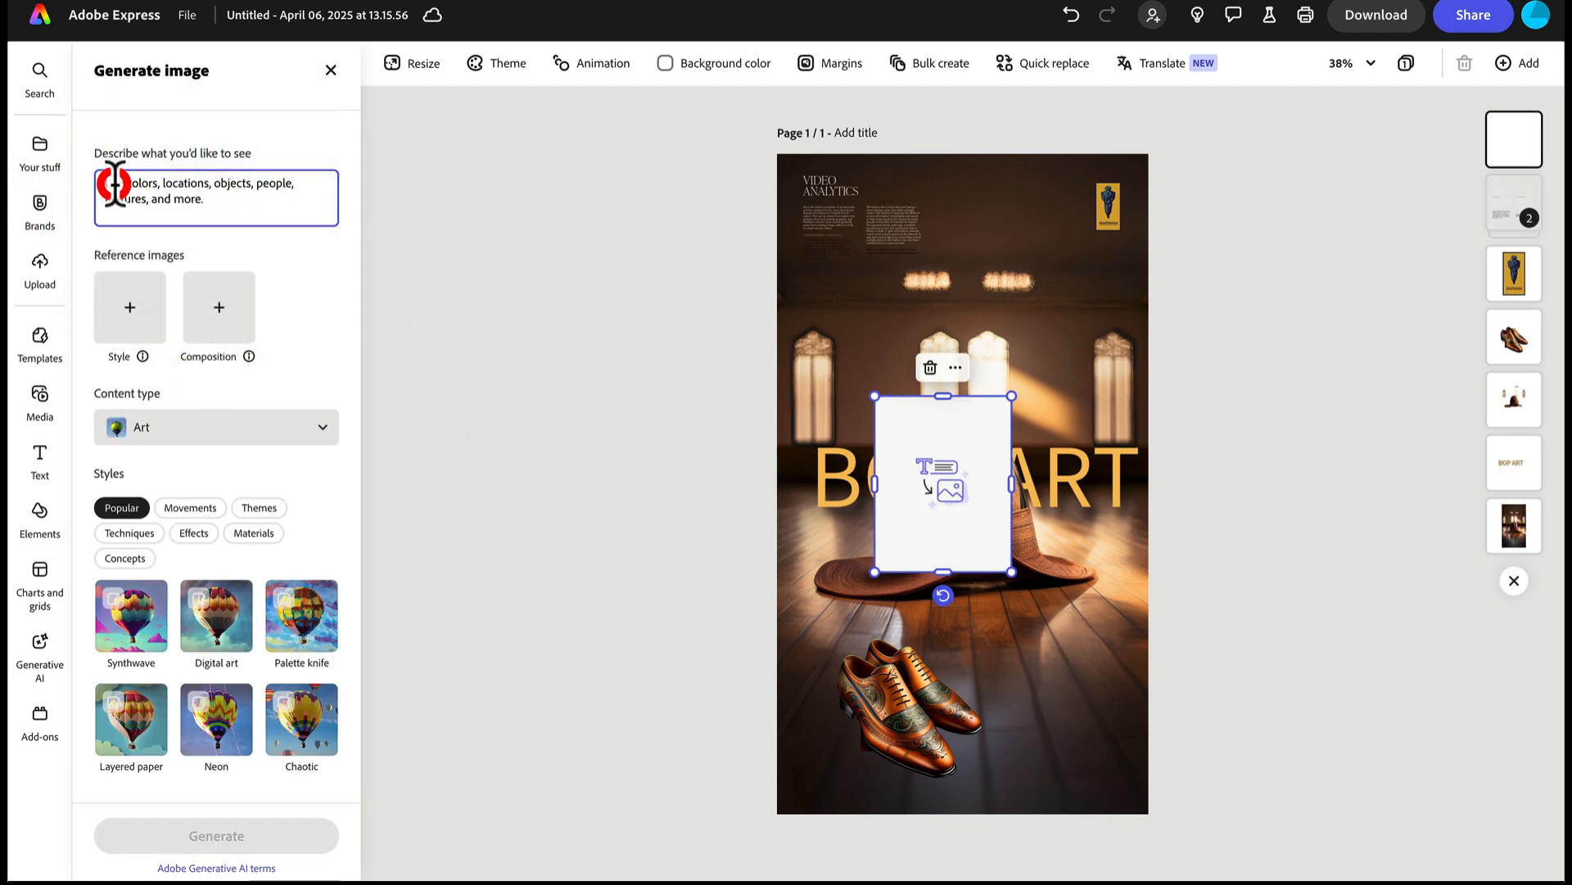
pyautogui.write('BEACH BALL BLACK AND WHITE')
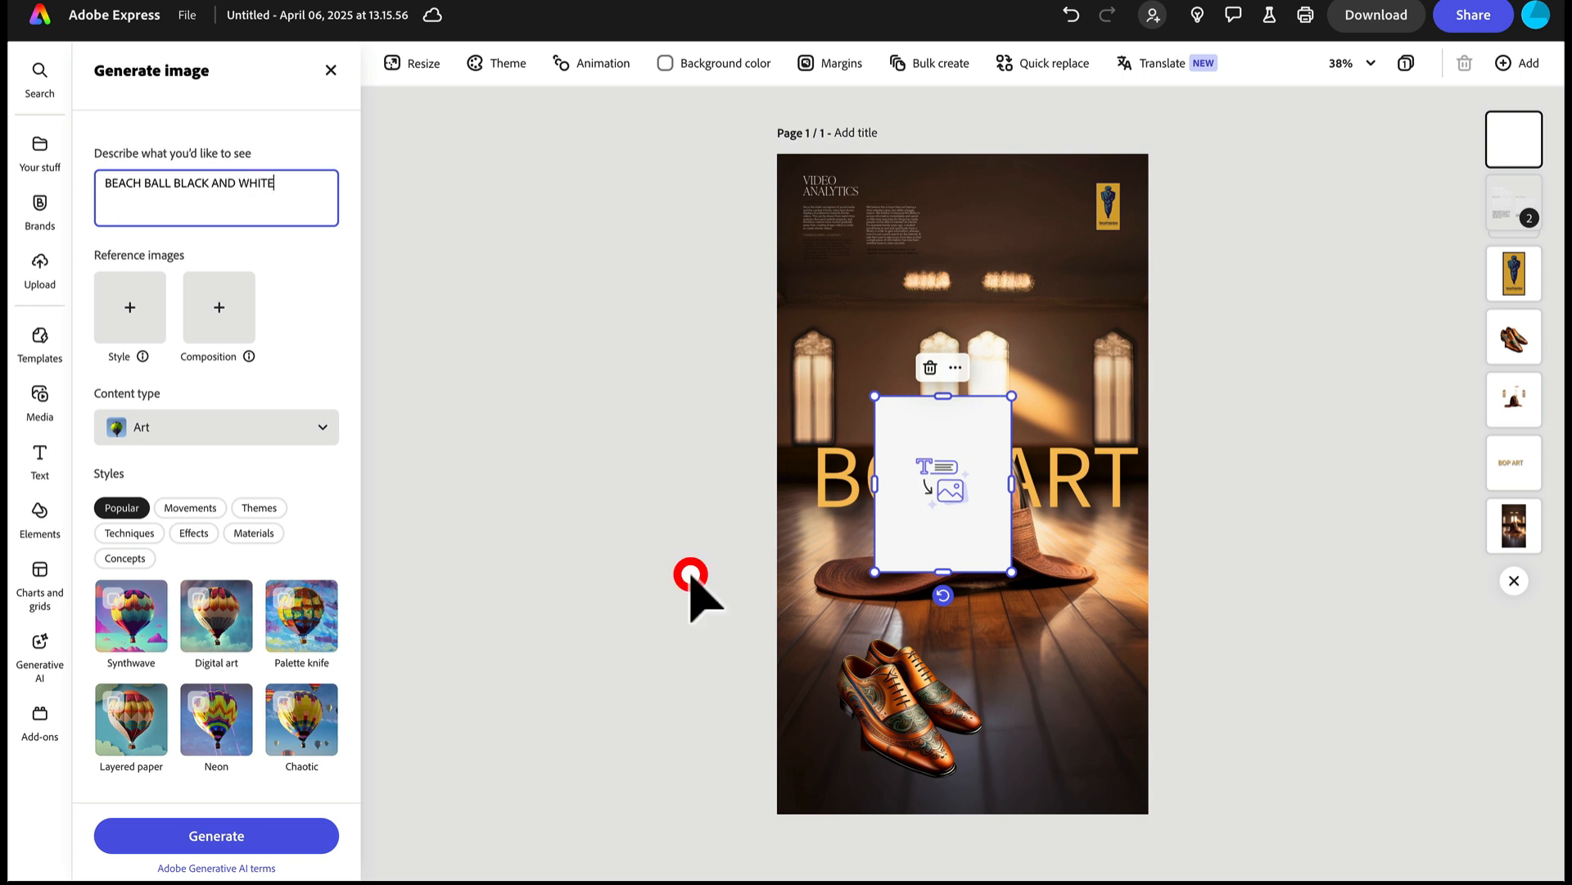
pyautogui.click(236, 831)
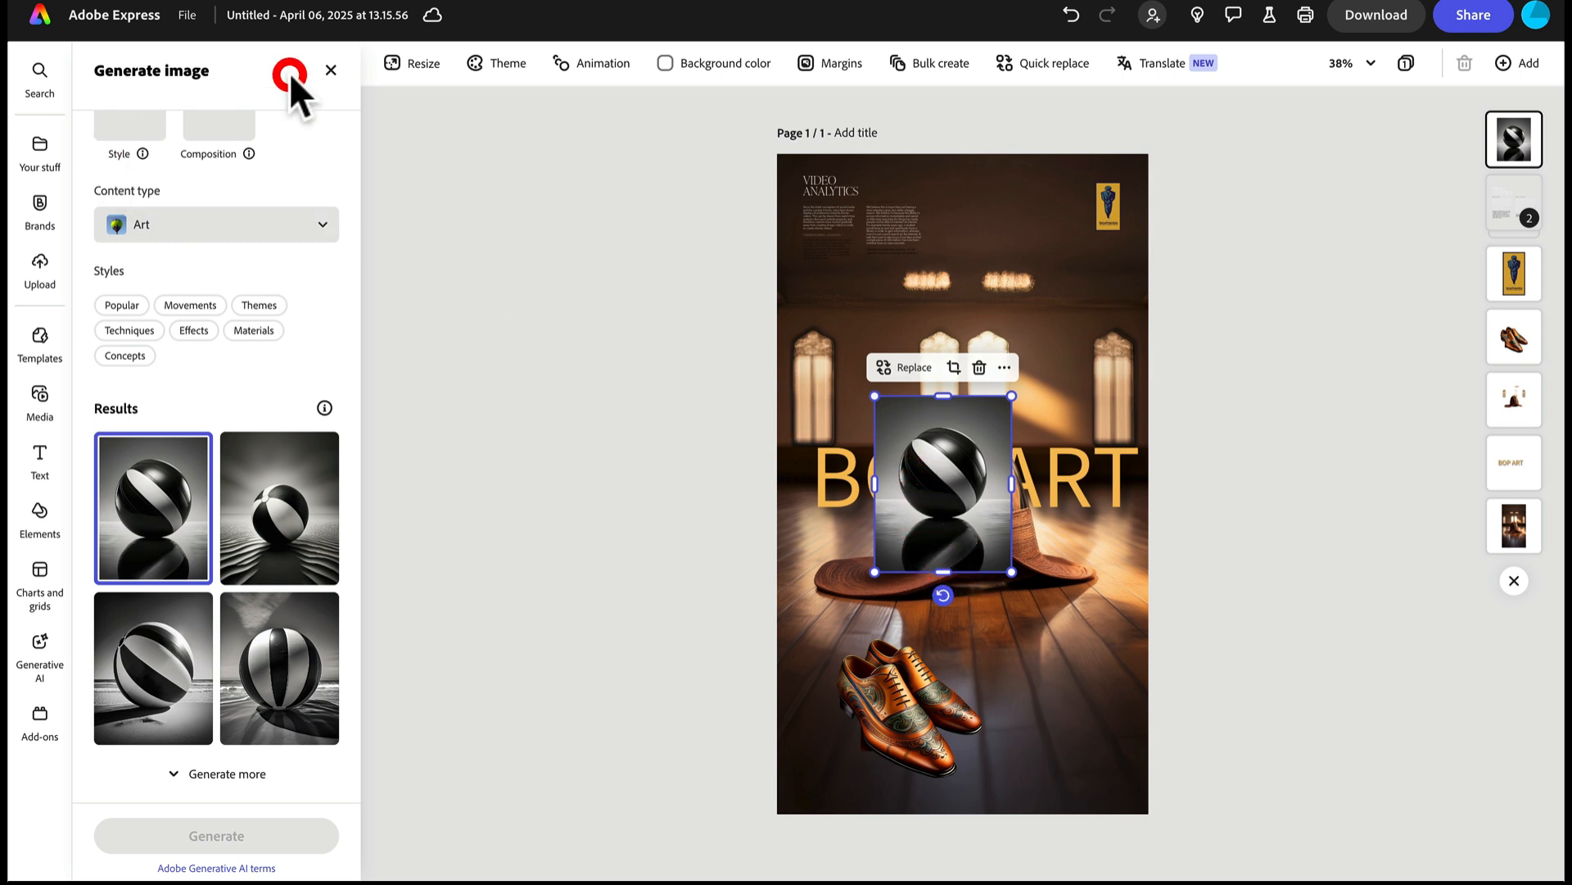
# Step: Remove the background from the generated beach ball image and move it to the floor beside the shoes
pyautogui.click(325, 70)
pyautogui.click(138, 168)
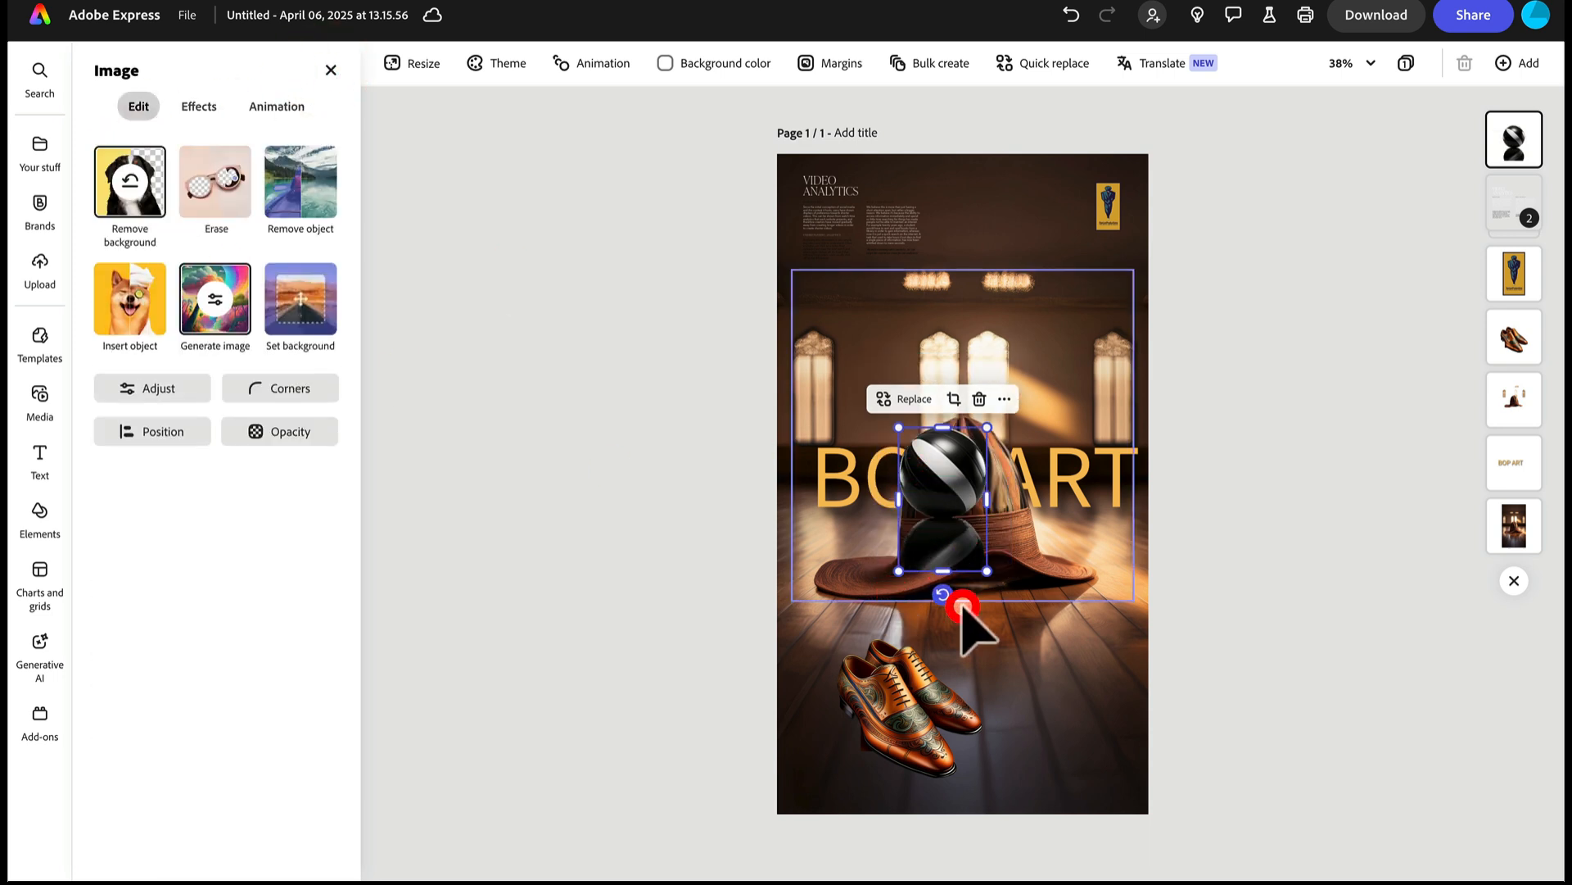
pyautogui.moveTo(947, 468); pyautogui.dragTo(1044, 647)
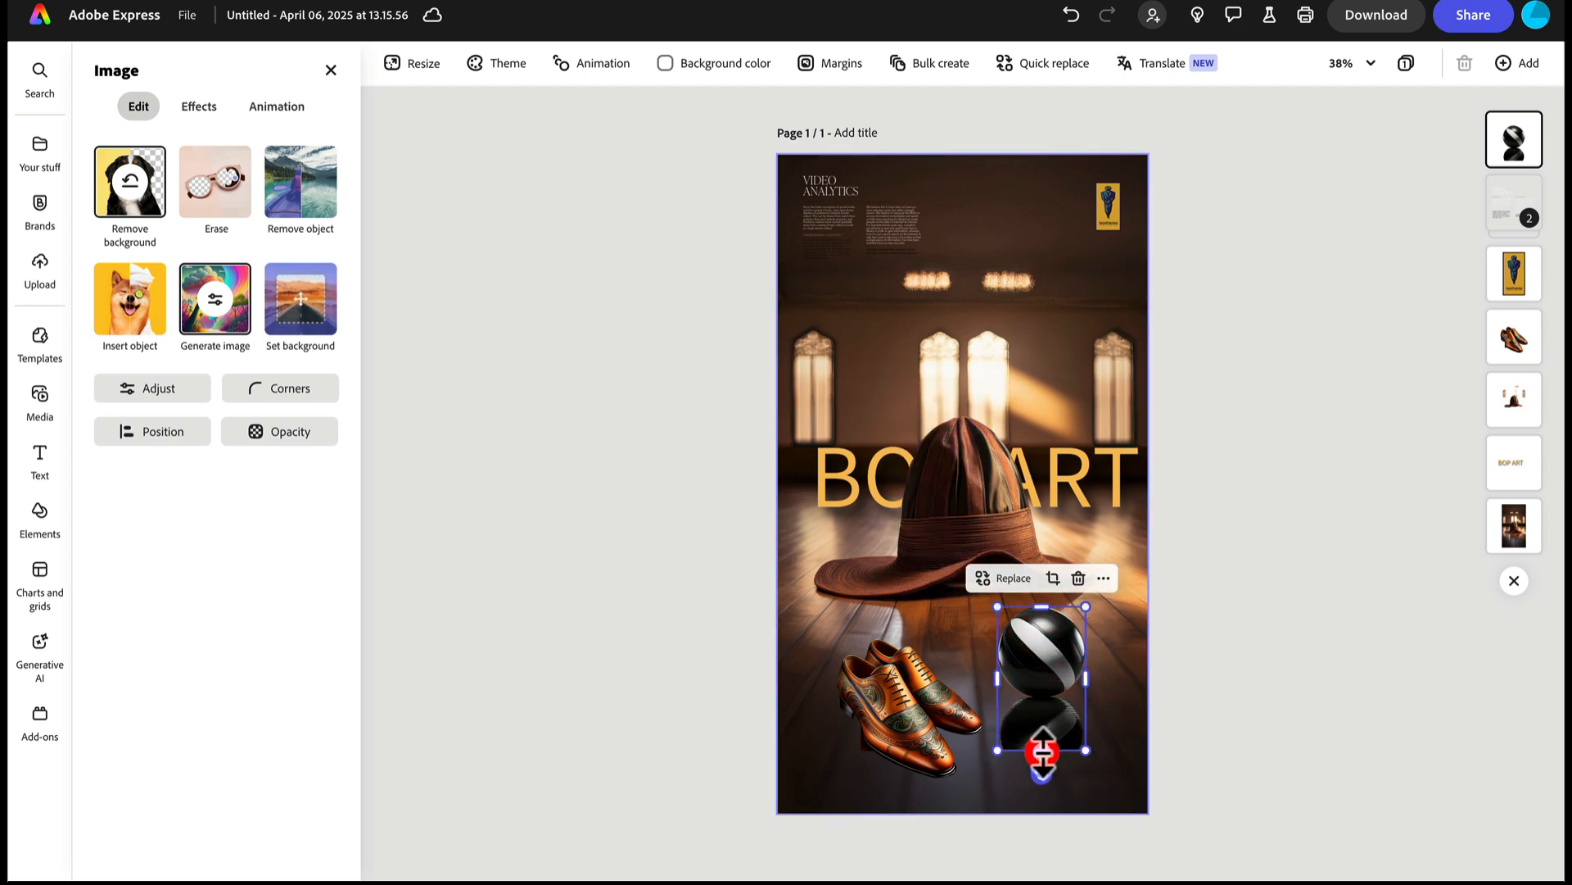
# Step: Crop the reflection off the bottom of the beach ball image and place the ball slightly lower, level with the shoes
pyautogui.moveTo(1043, 748); pyautogui.dragTo(1072, 721)
pyautogui.click(1303, 701)
pyautogui.click(1054, 665)
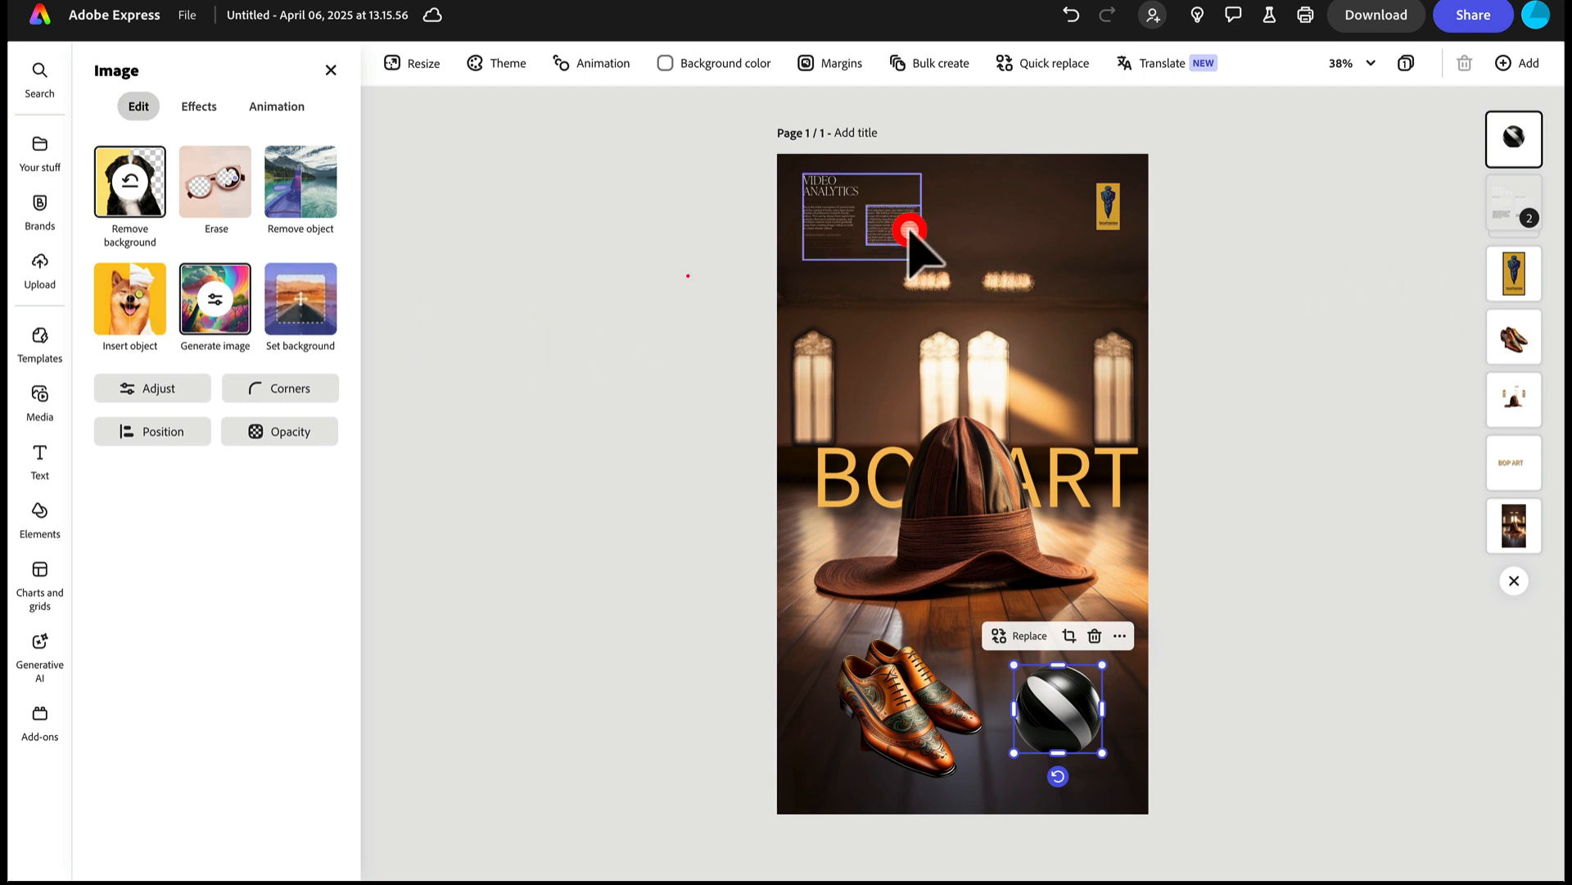
pyautogui.moveTo(905, 230); pyautogui.dragTo(849, 255)
pyautogui.click(869, 257)
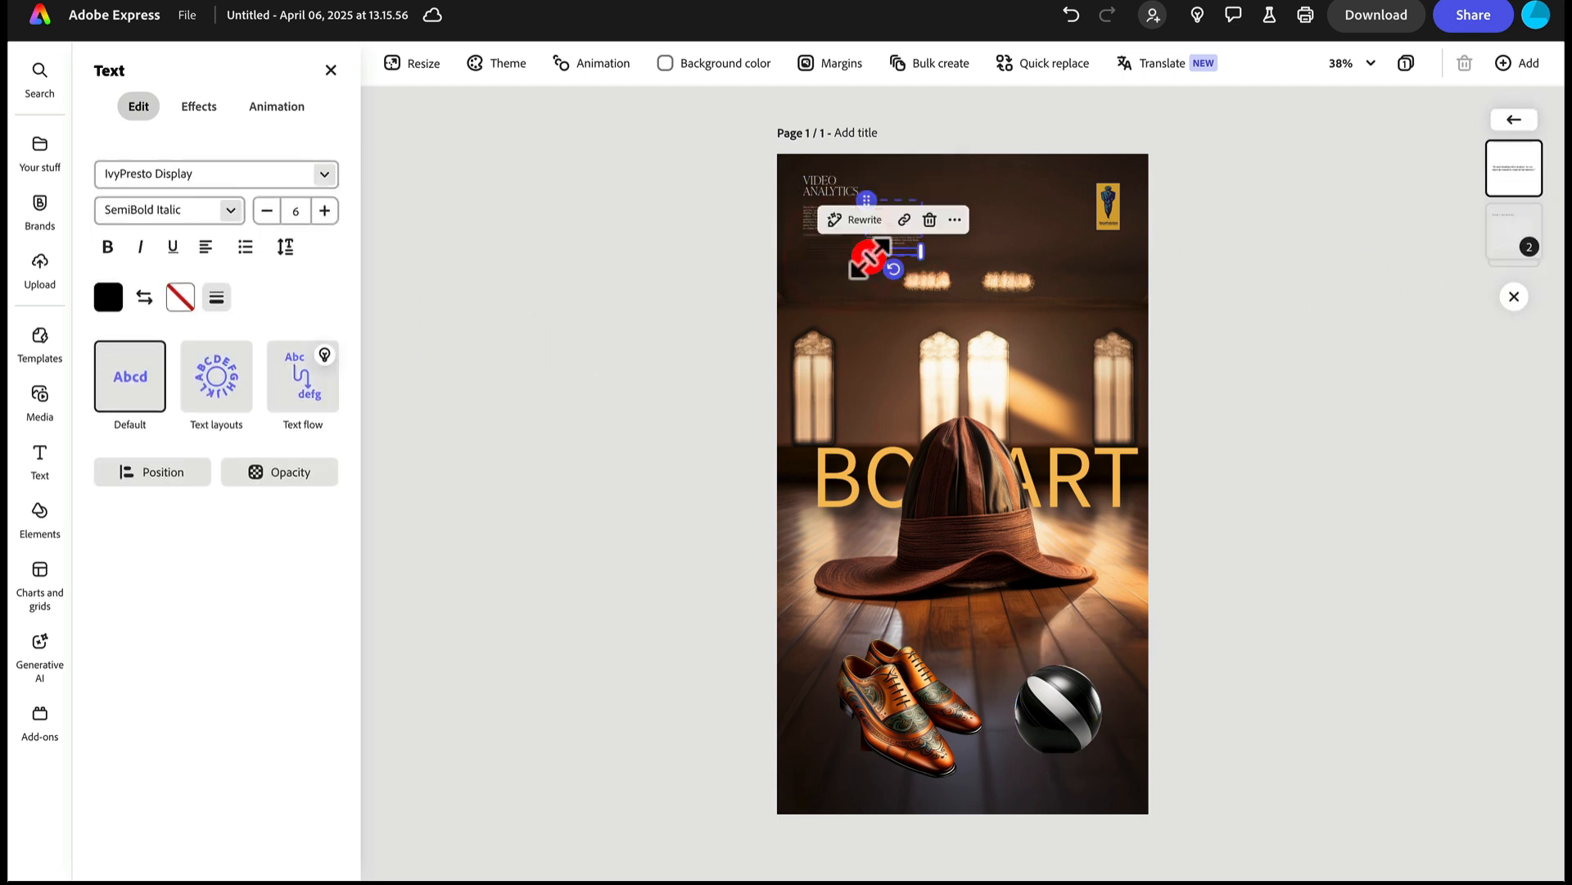
pyautogui.click(845, 260)
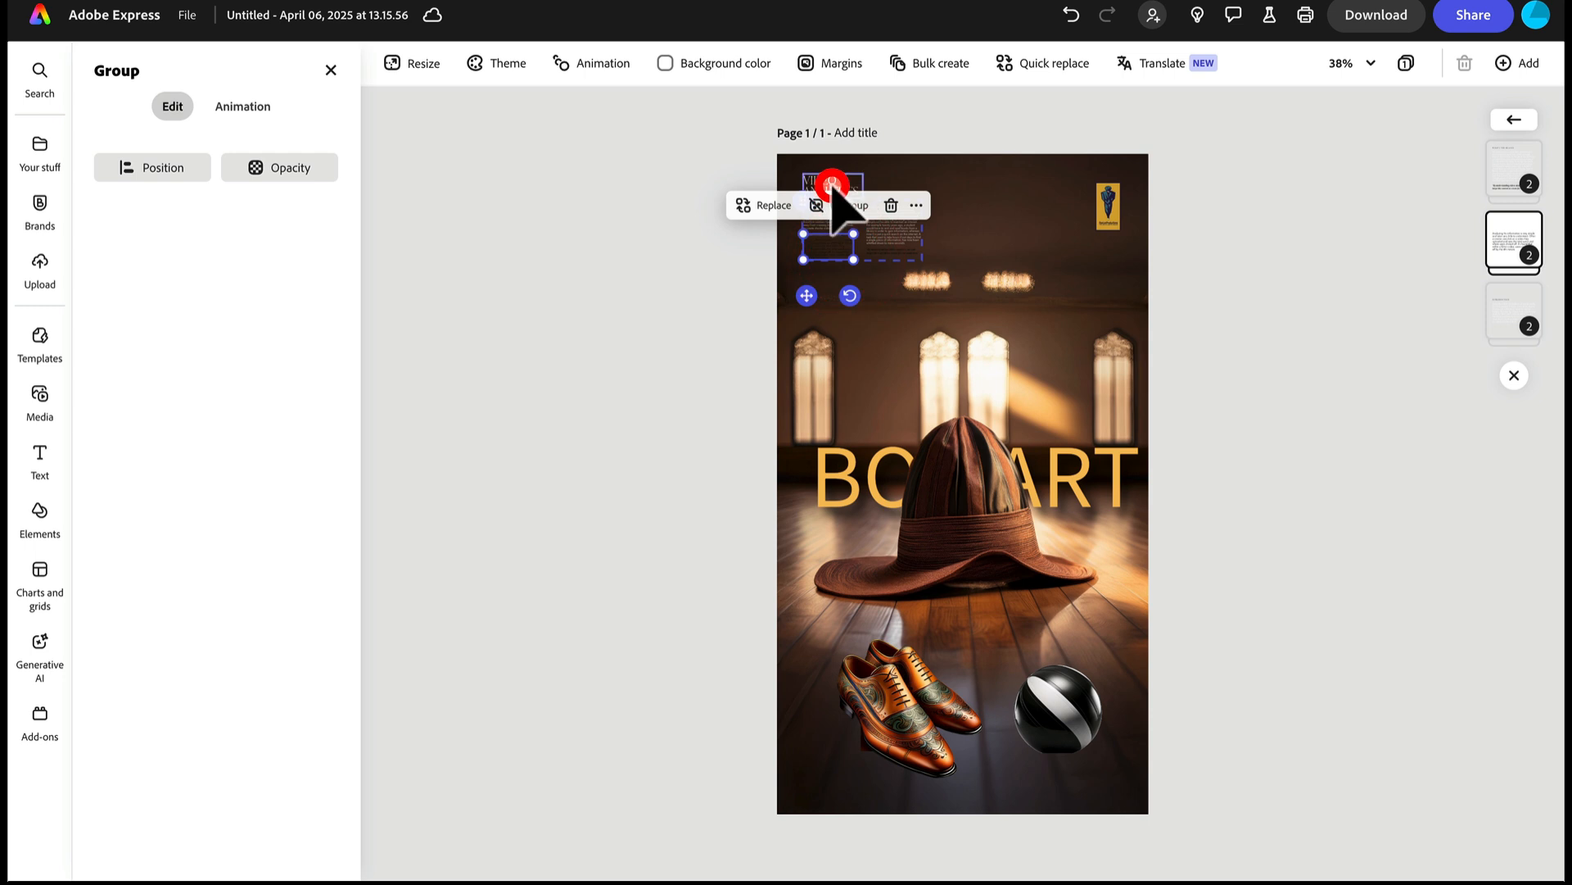
pyautogui.click(832, 185)
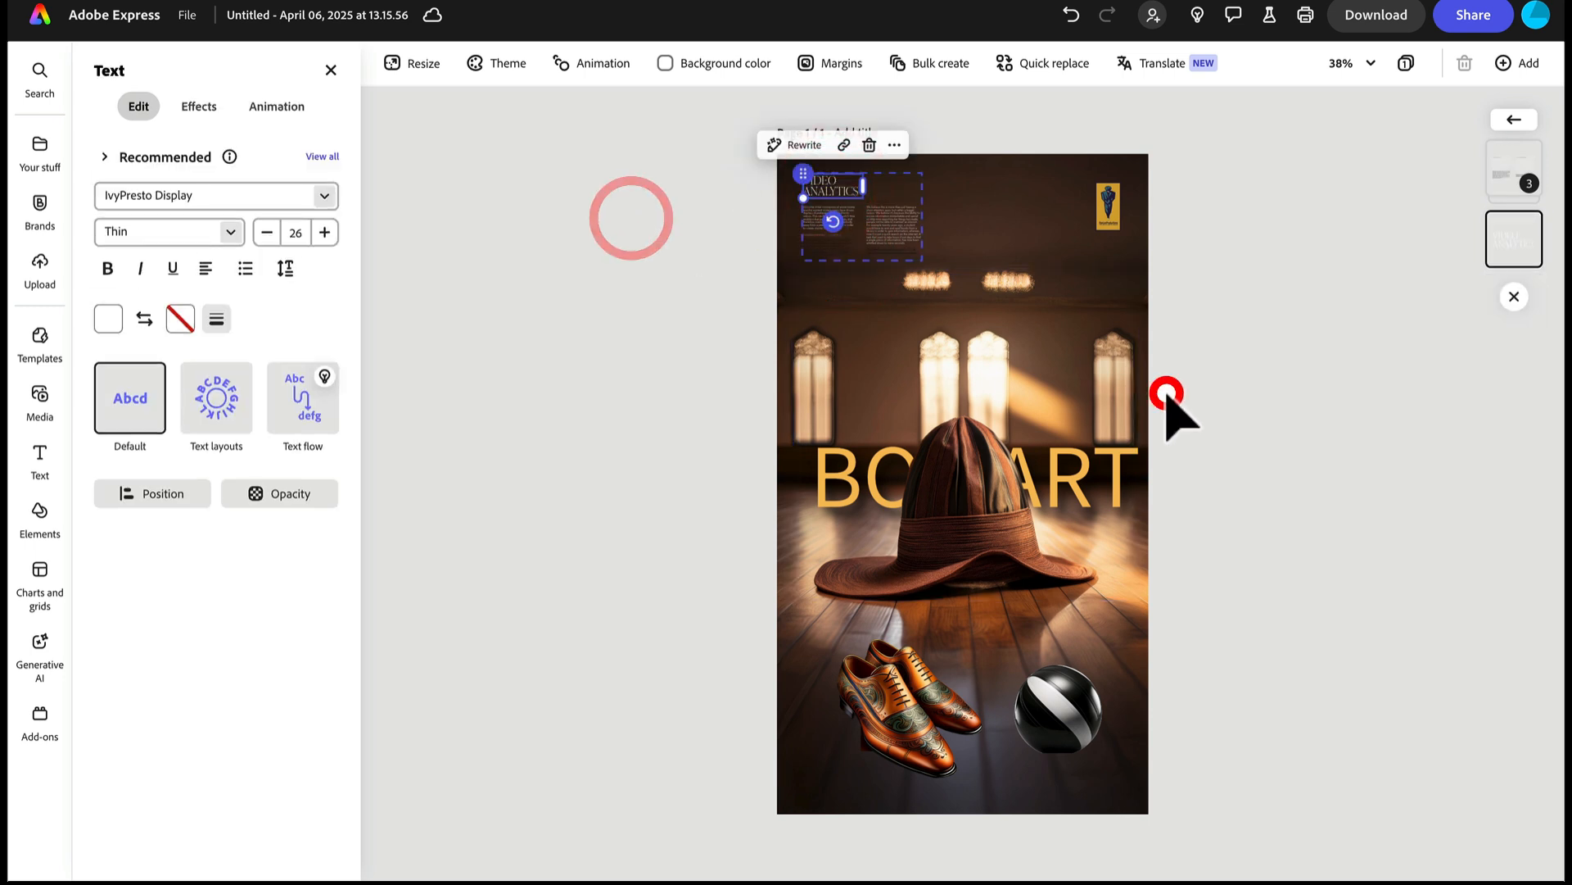
# Step: Change the font of the "BOP ART" text to Adlery Pro and shift it slightly down and left behind the hat
pyautogui.click(1121, 490)
pyautogui.click(1136, 457)
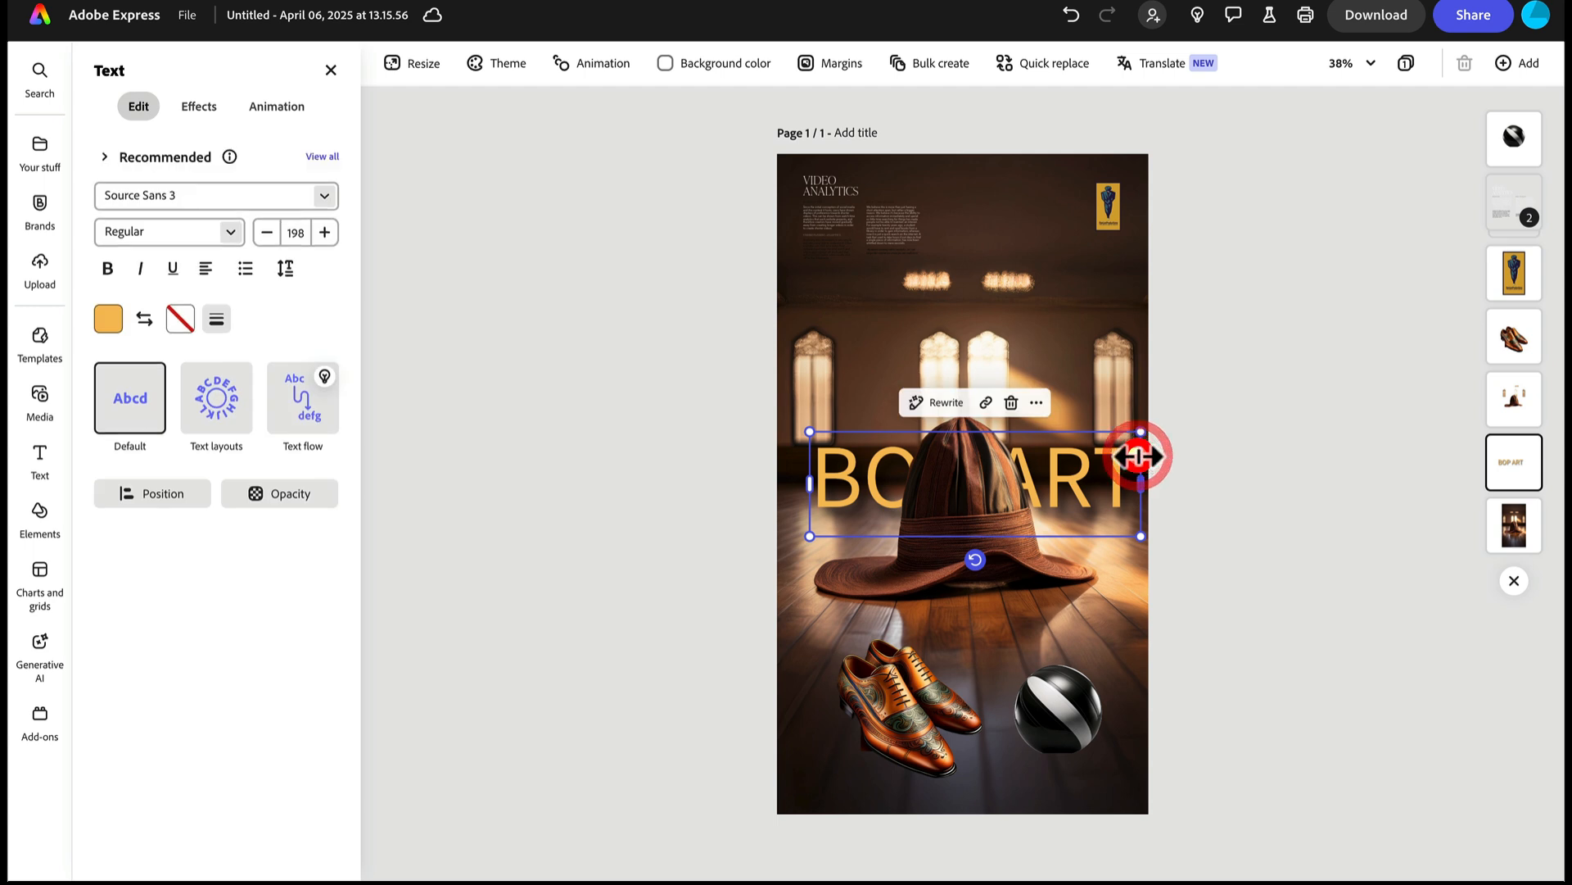
pyautogui.click(326, 198)
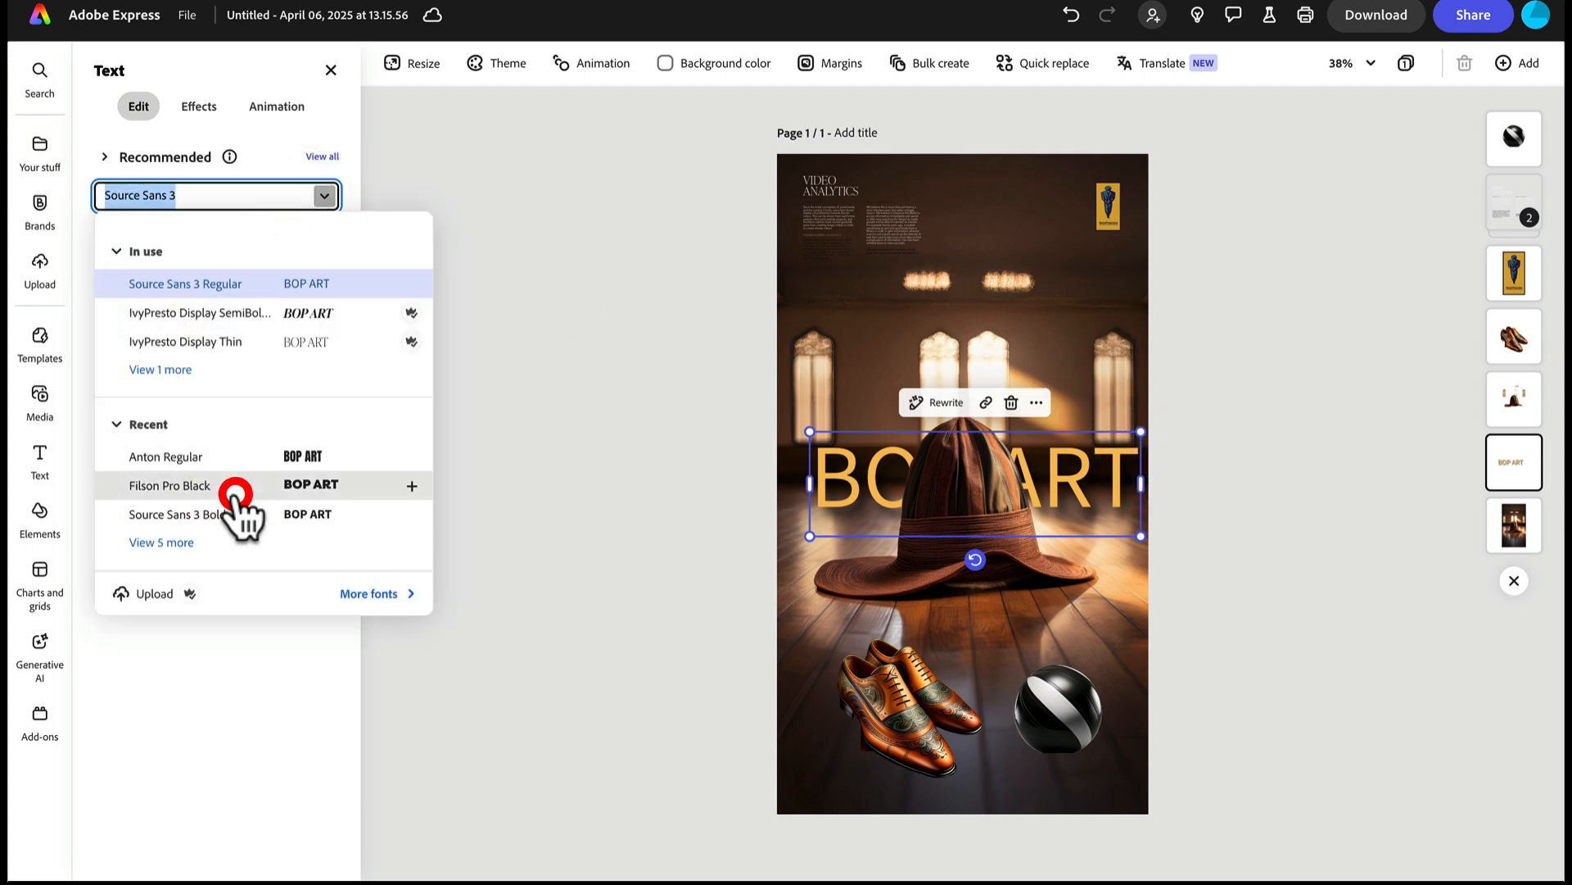
pyautogui.scroll(-4, 231, 508)
pyautogui.scroll(-2, 237, 494)
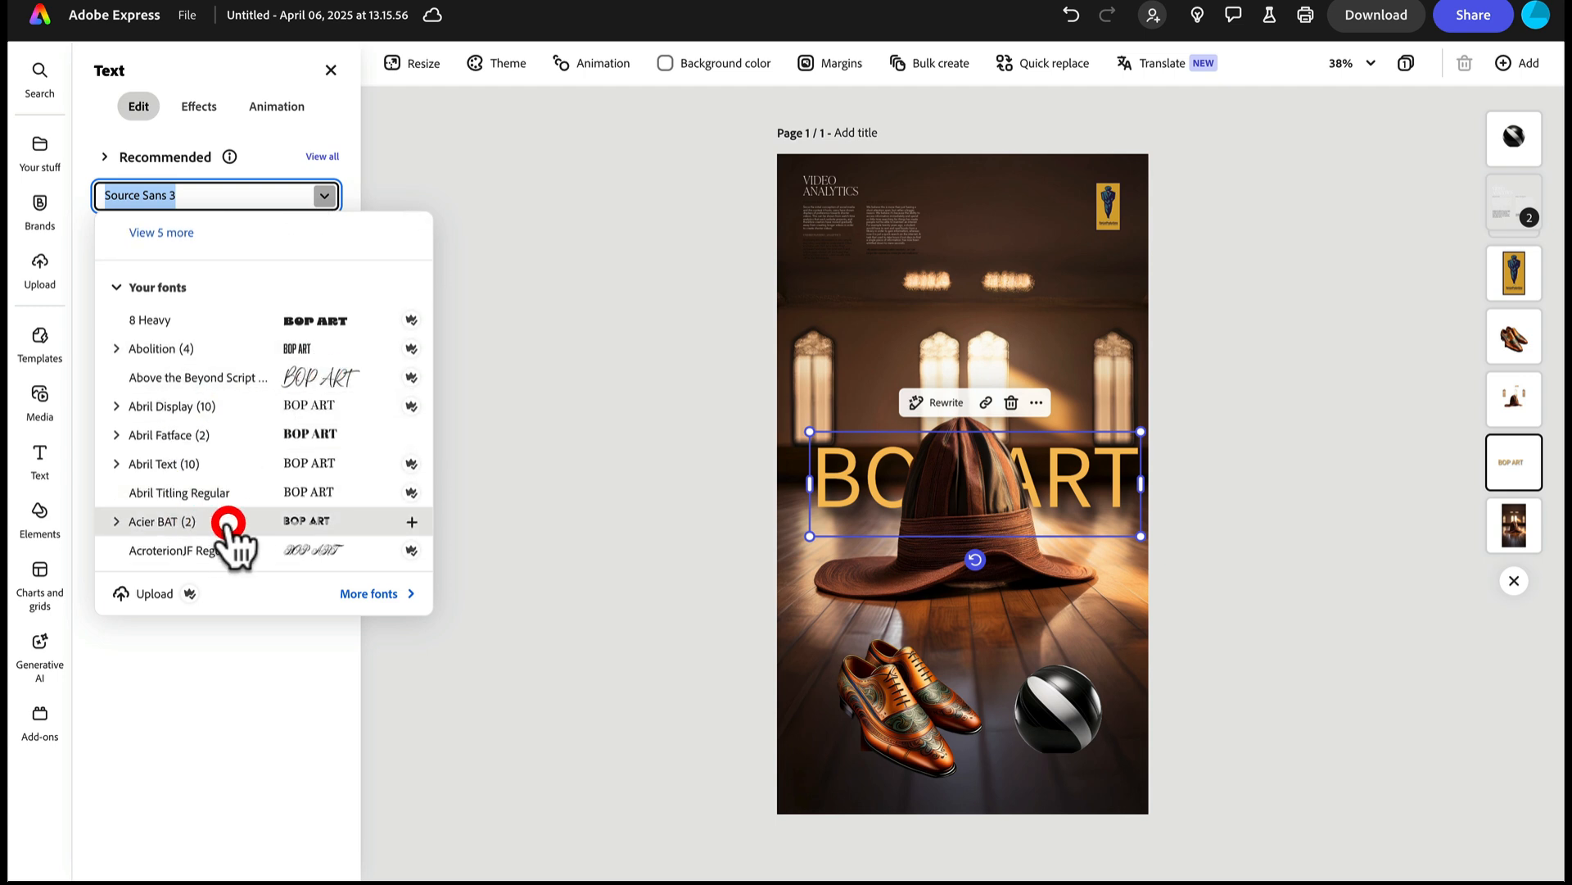
pyautogui.scroll(-5, 242, 499)
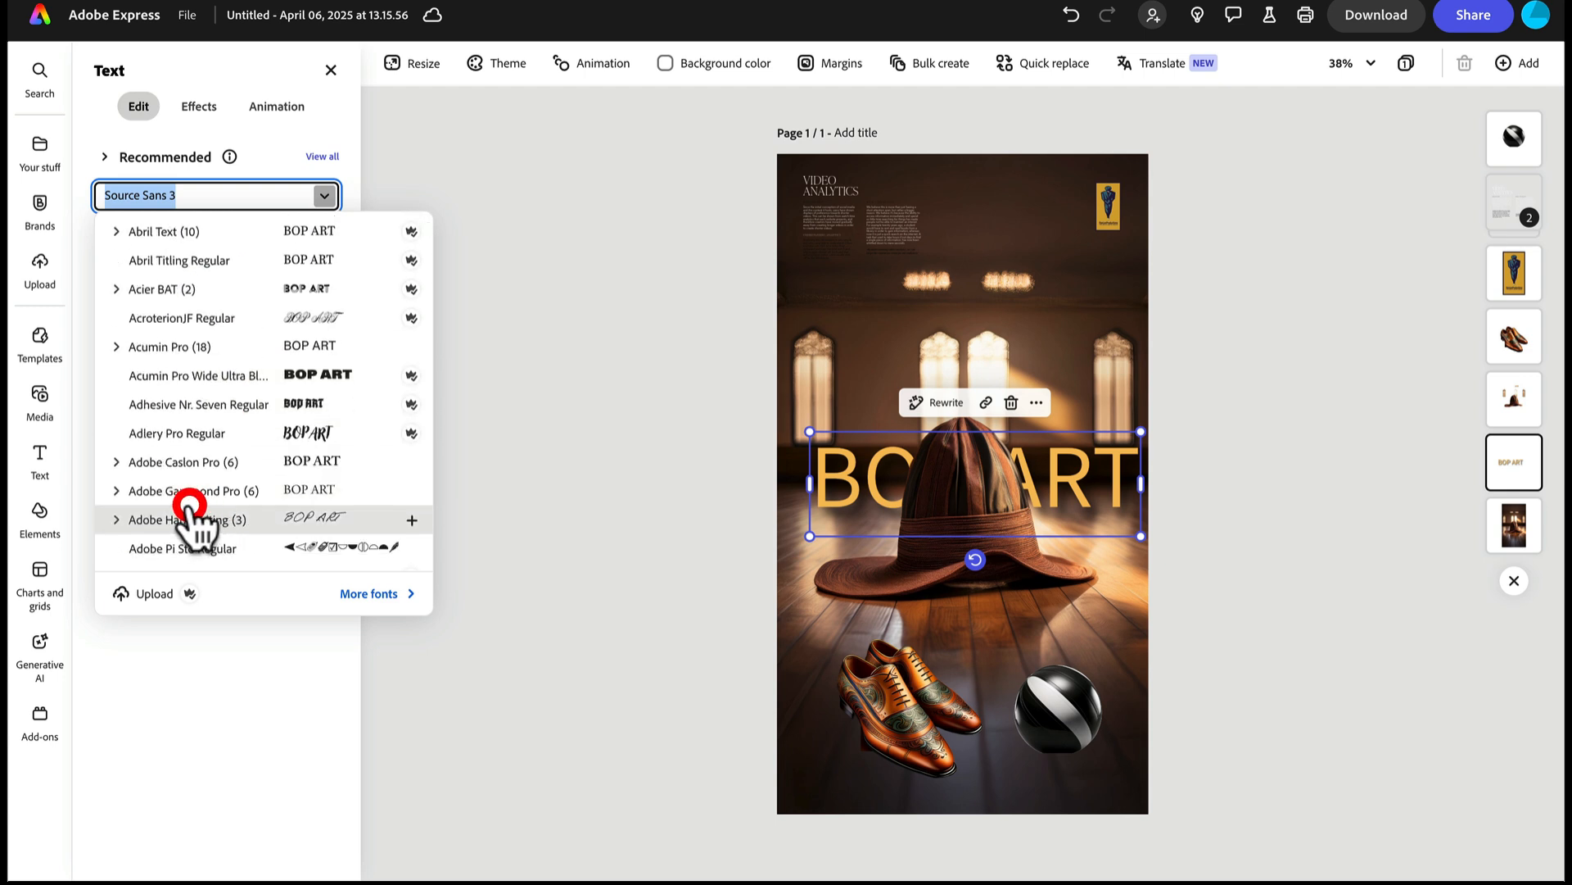
pyautogui.click(309, 432)
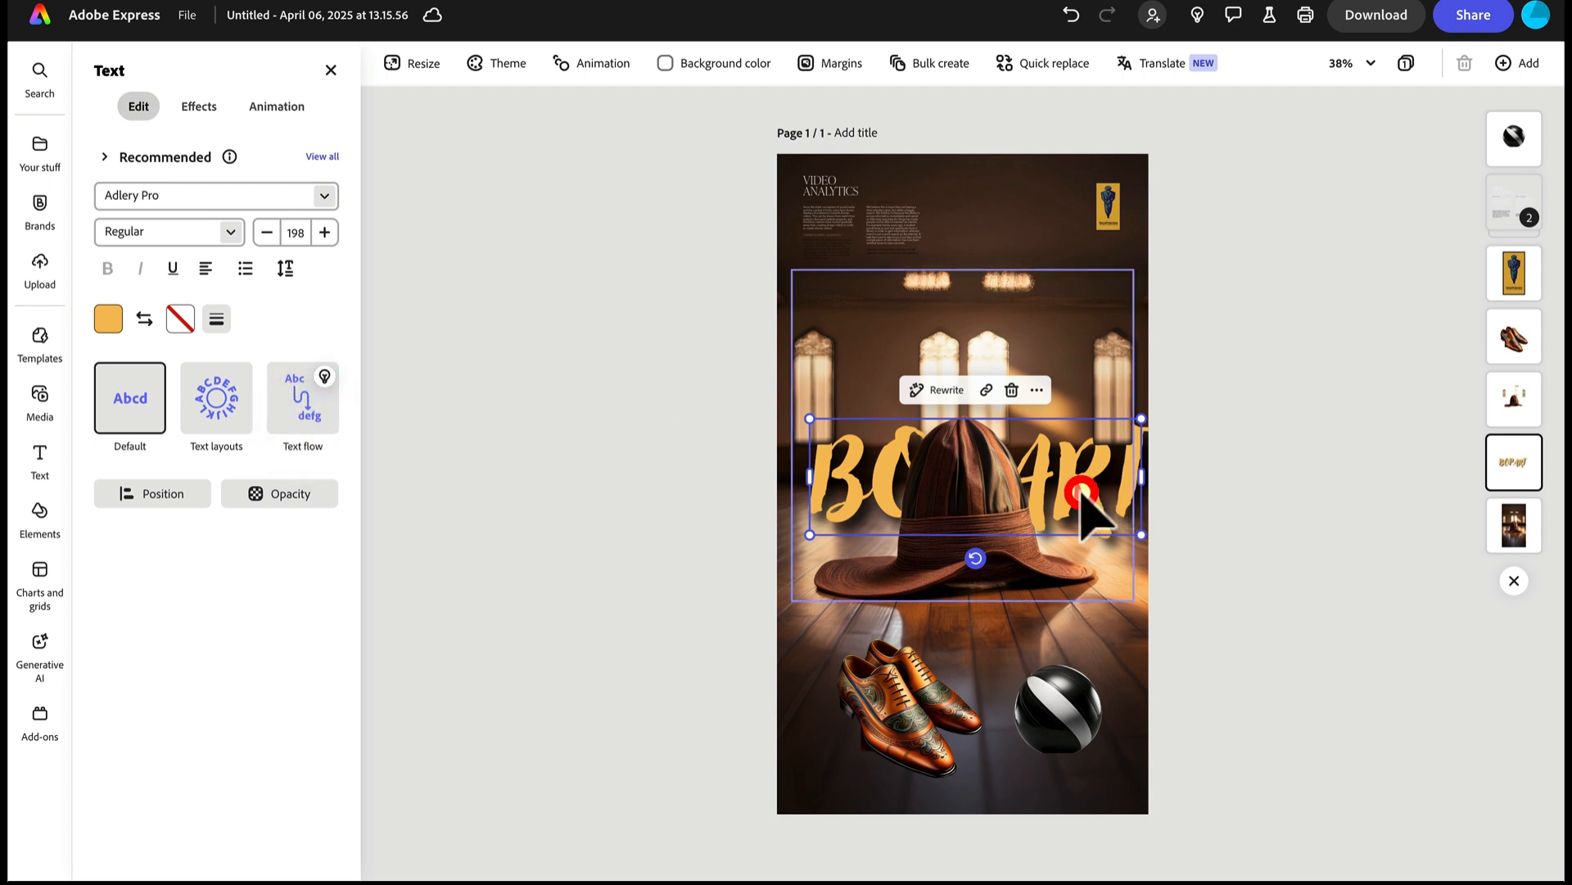
pyautogui.moveTo(1077, 489)
pyautogui.mouseDown()
pyautogui.moveTo(1059, 484)
pyautogui.moveTo(1063, 428)
pyautogui.moveTo(1059, 512)
pyautogui.mouseUp()
pyautogui.click(1302, 526)
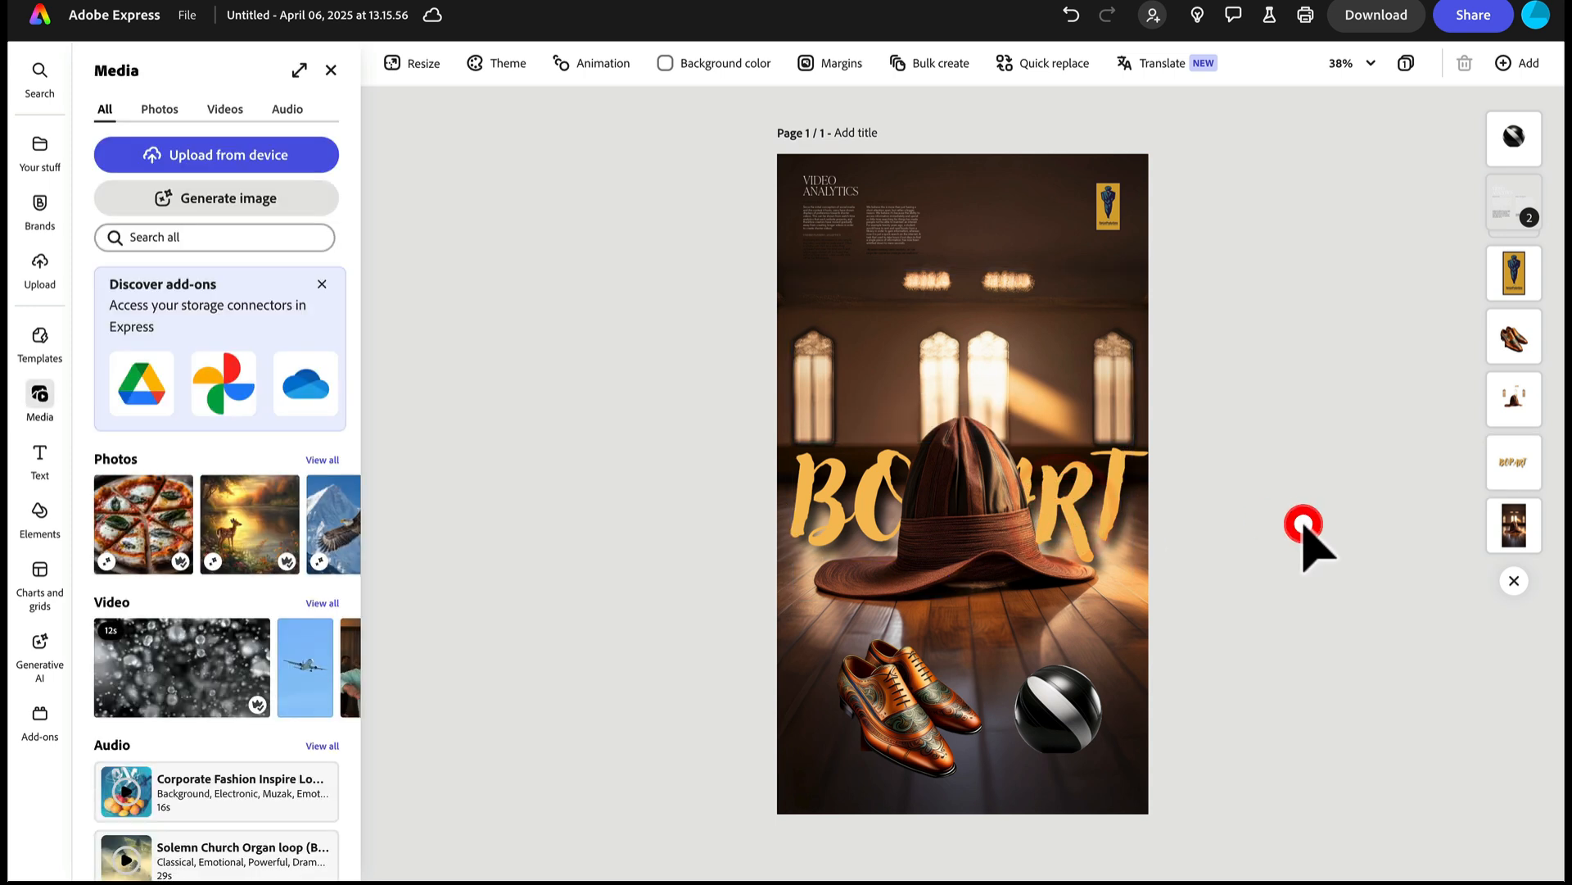